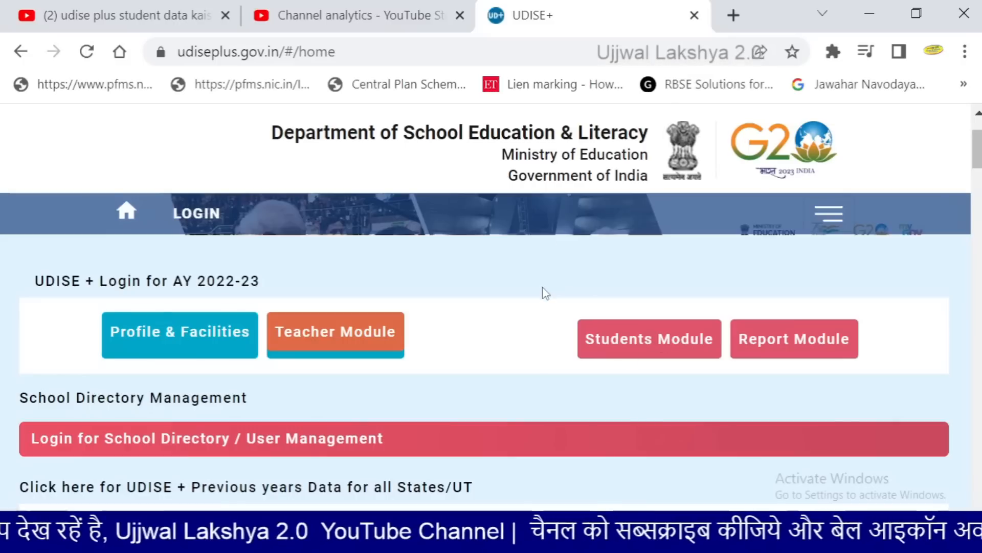
Open a new blank browser tab beside the UDISE+ home page
click(735, 20)
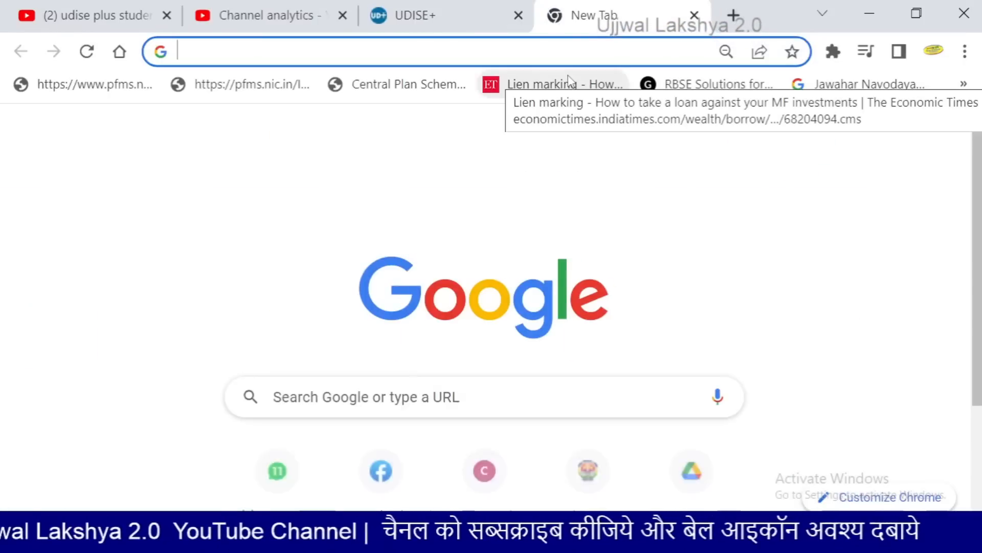
Go to udiseplus.gov.in and open the Students Module (SDMS) from the LOGIN options
text(udiseplus.gov.in)
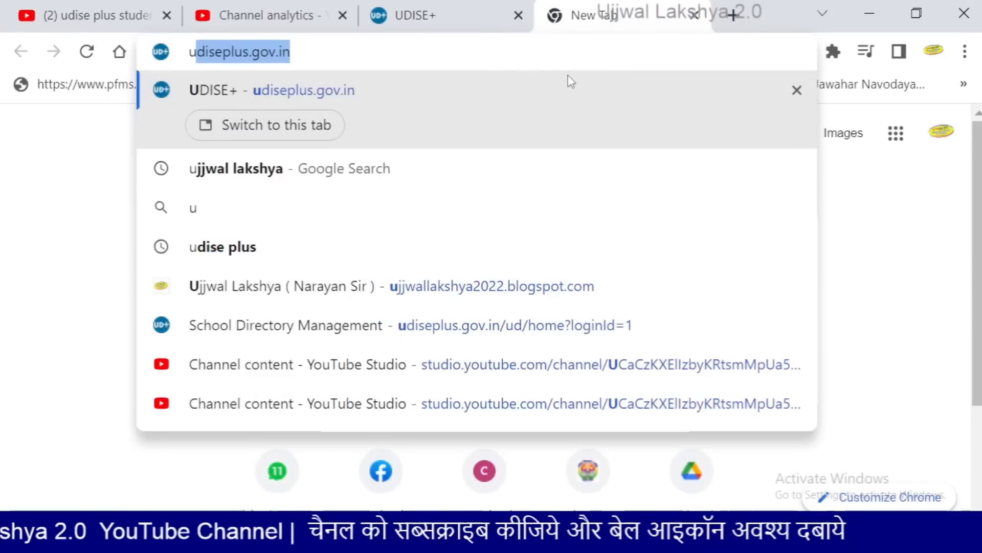
key(Return)
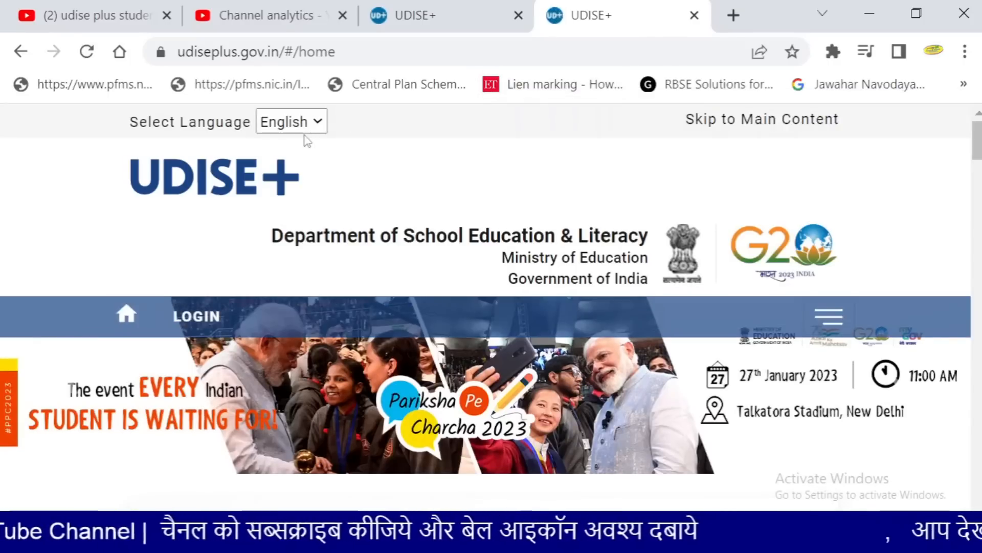
scroll(307, 141, down, 2)
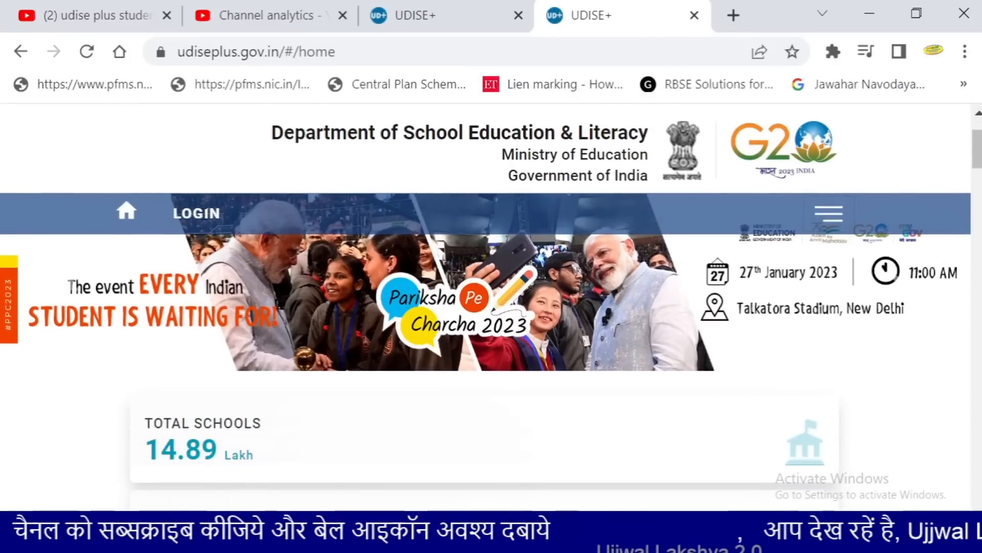
click(197, 213)
scroll(504, 235, down, 2)
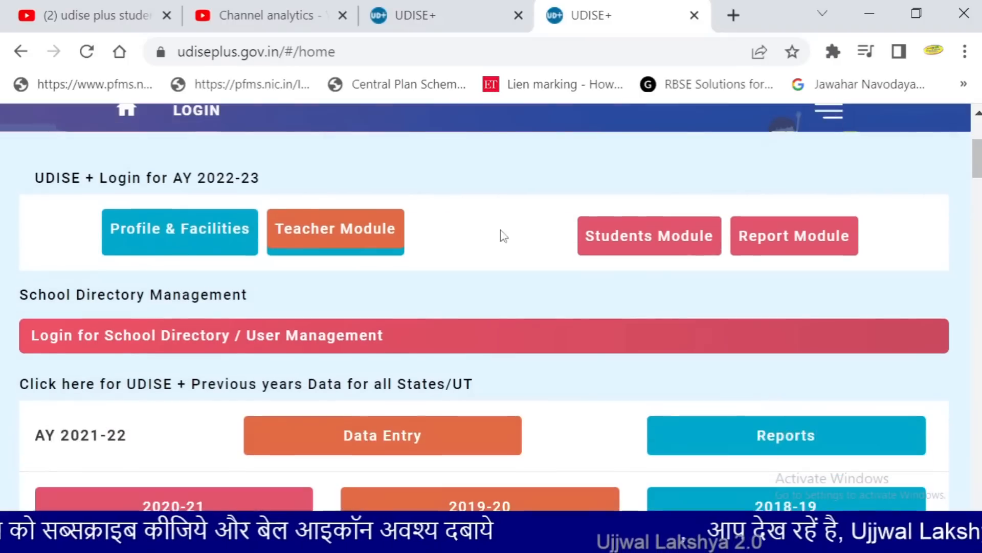
click(648, 244)
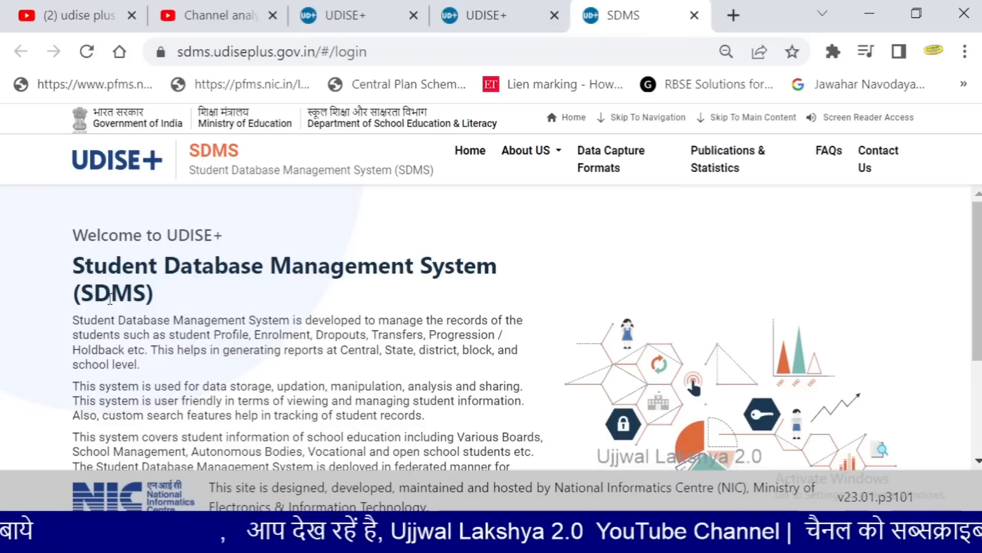
Sign in to SDMS with the school's user ID, password and captcha
scroll(110, 299, down, 3)
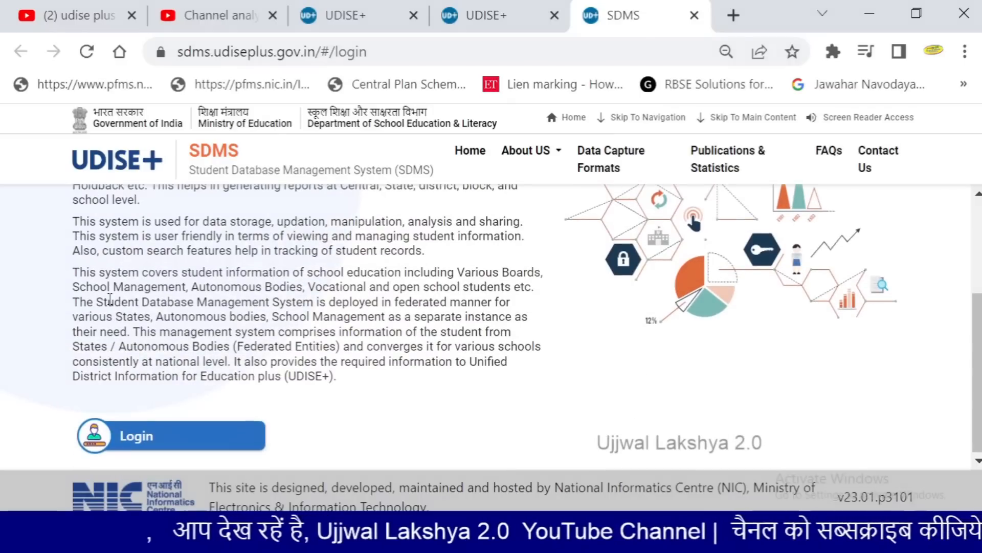
click(150, 446)
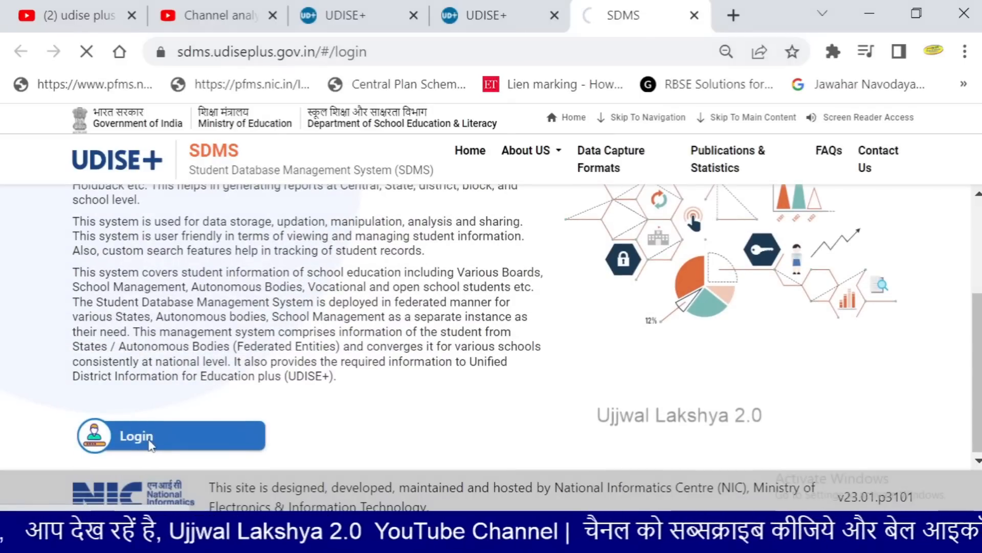
scroll(350, 361, down, 2)
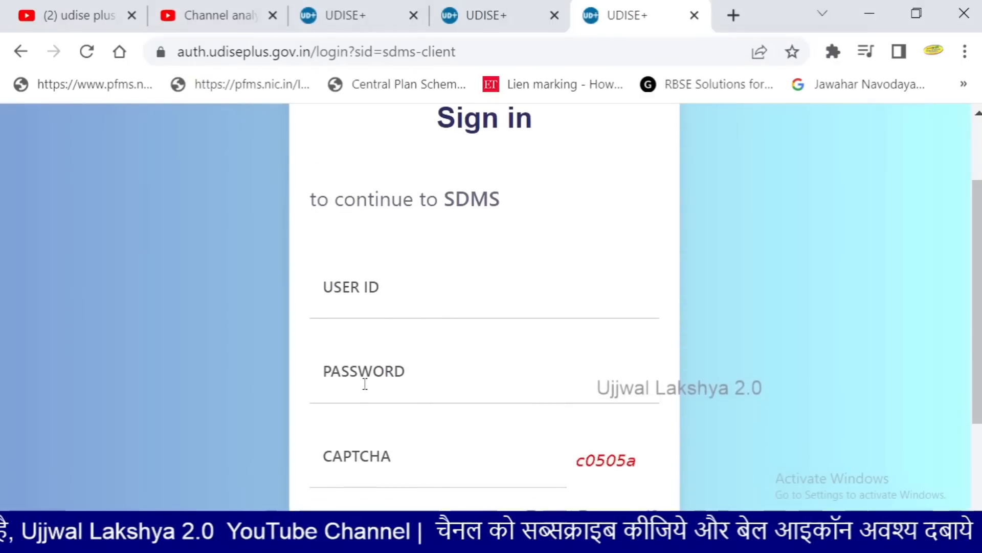
click(352, 306)
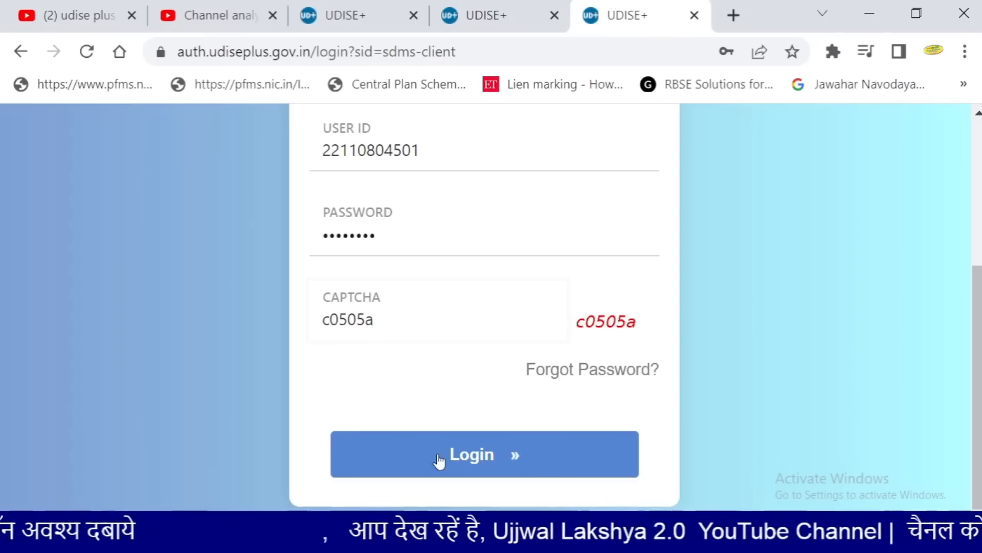
click(439, 456)
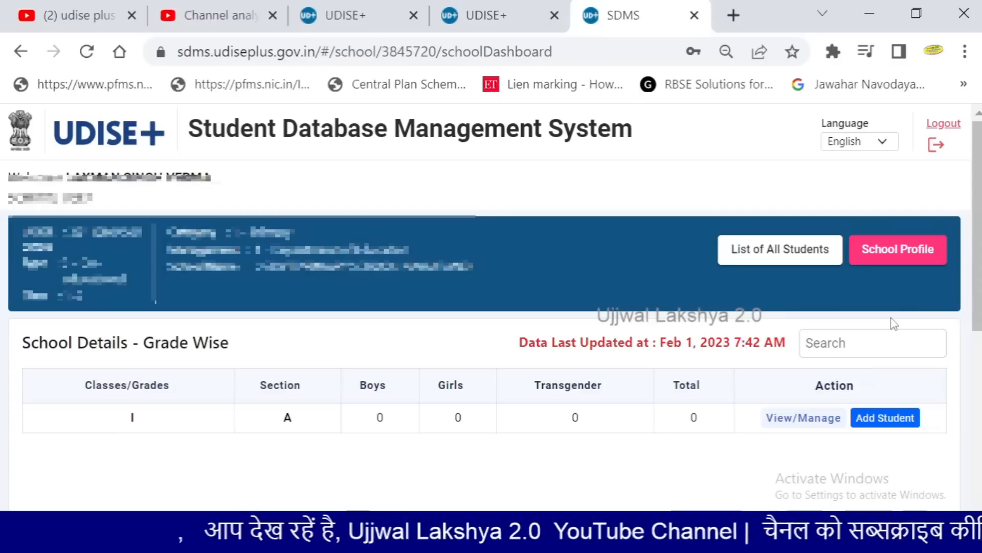
Open the School Profile and scroll through its Basic Info and Essential fields
click(891, 260)
scroll(646, 282, down, 2)
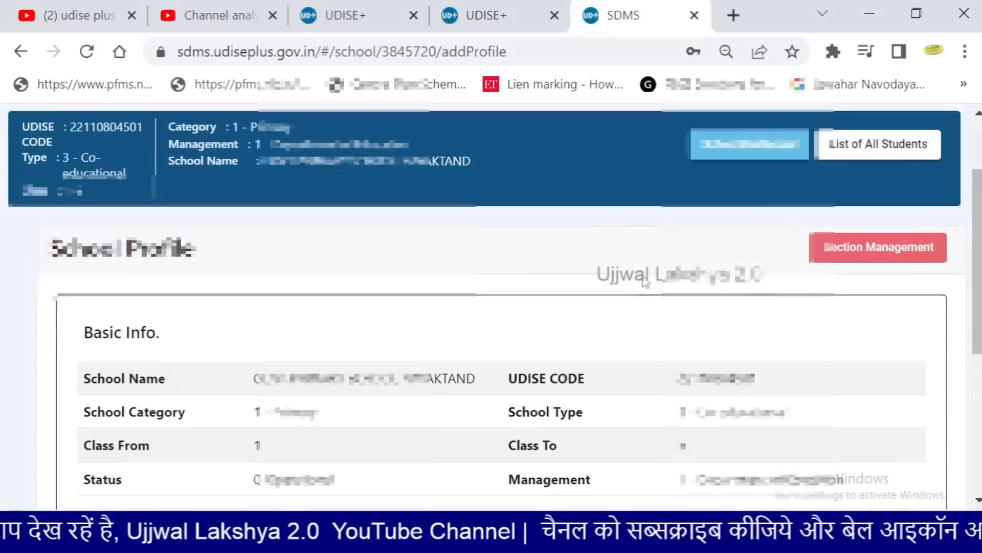
scroll(646, 281, down, 4)
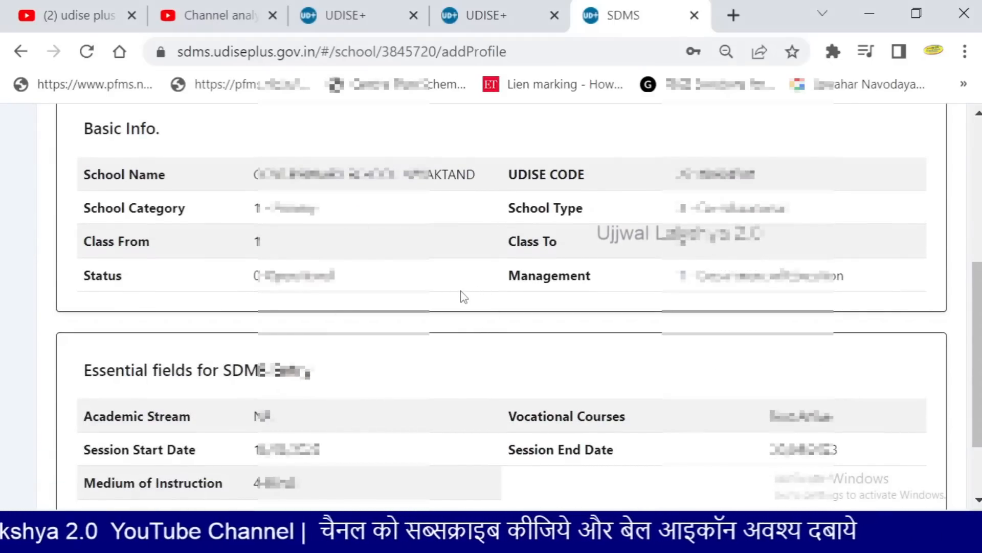
scroll(464, 297, down, 3)
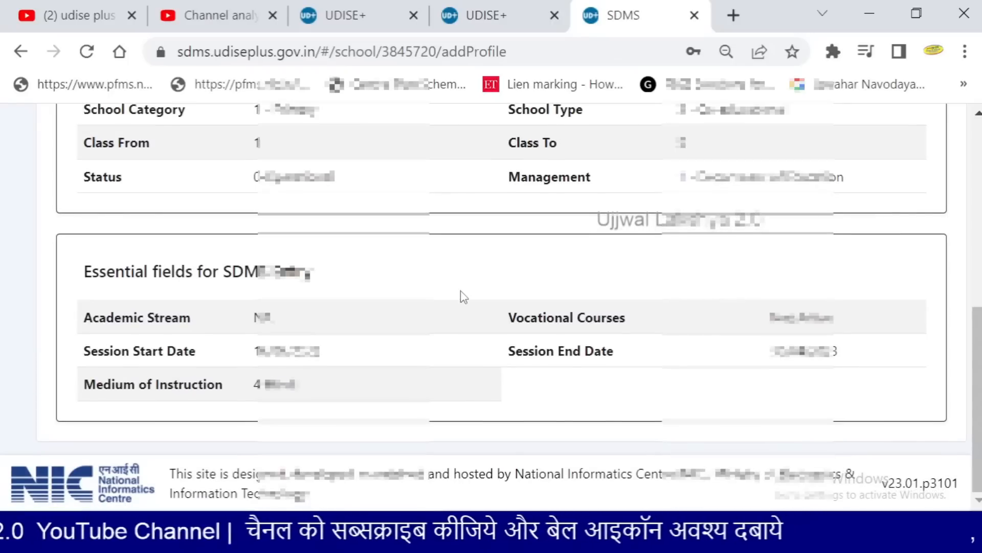
scroll(450, 307, up, 2)
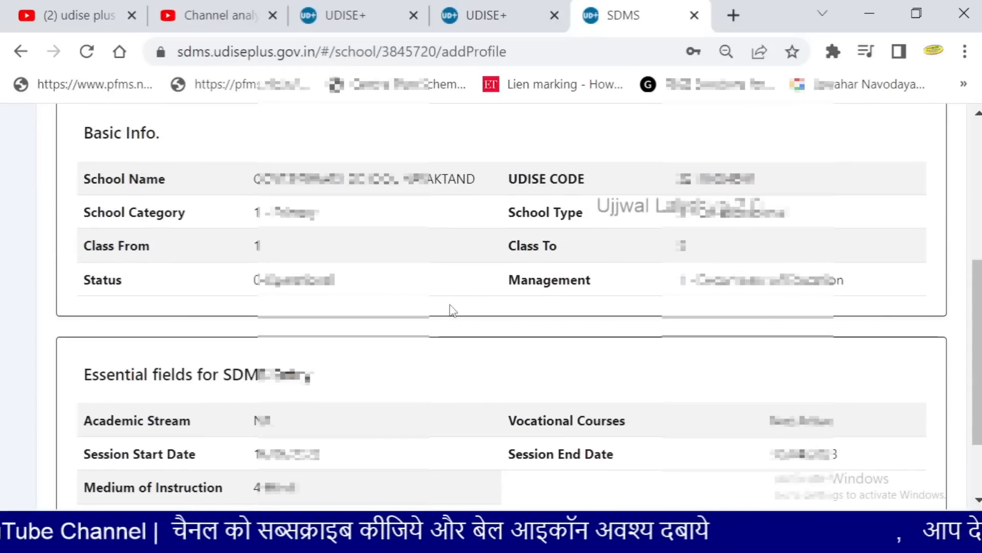
scroll(452, 311, up, 2)
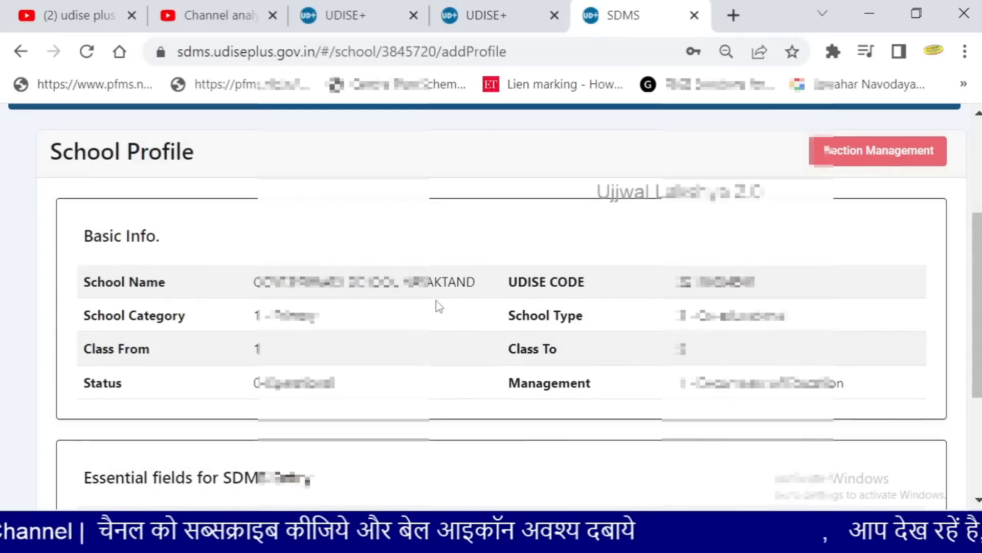
scroll(439, 306, up, 4)
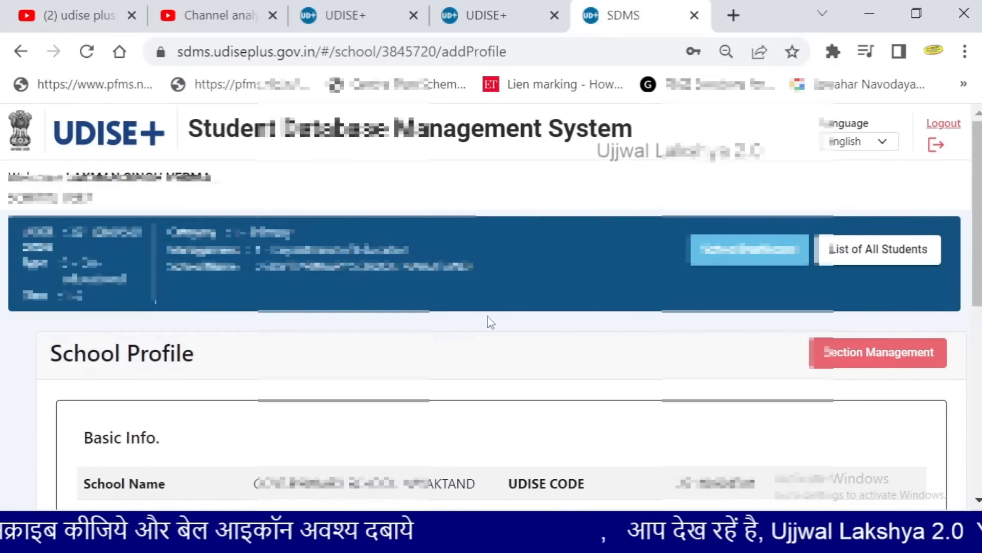
scroll(568, 256, down, 2)
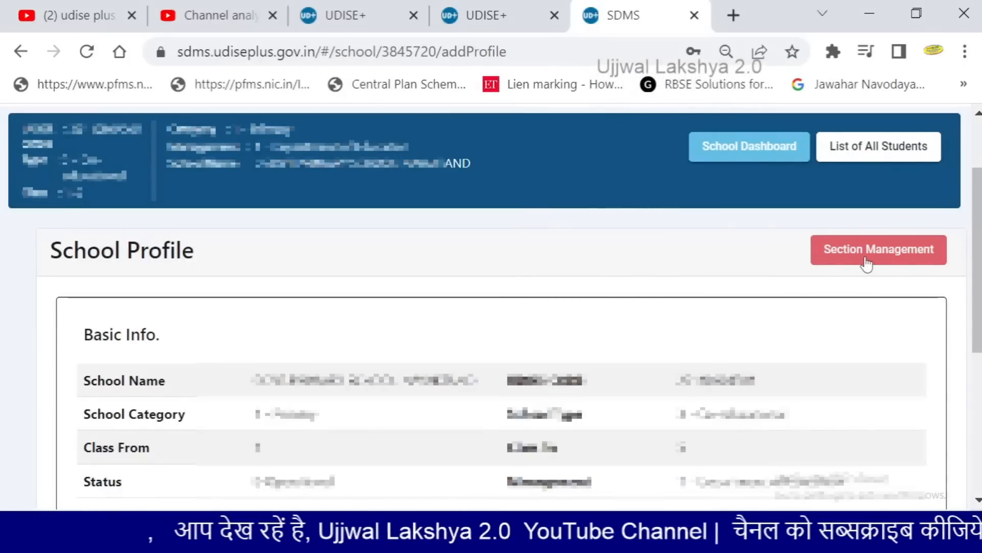
Open section management, try Add Section with nothing selected, and zoom in
click(864, 262)
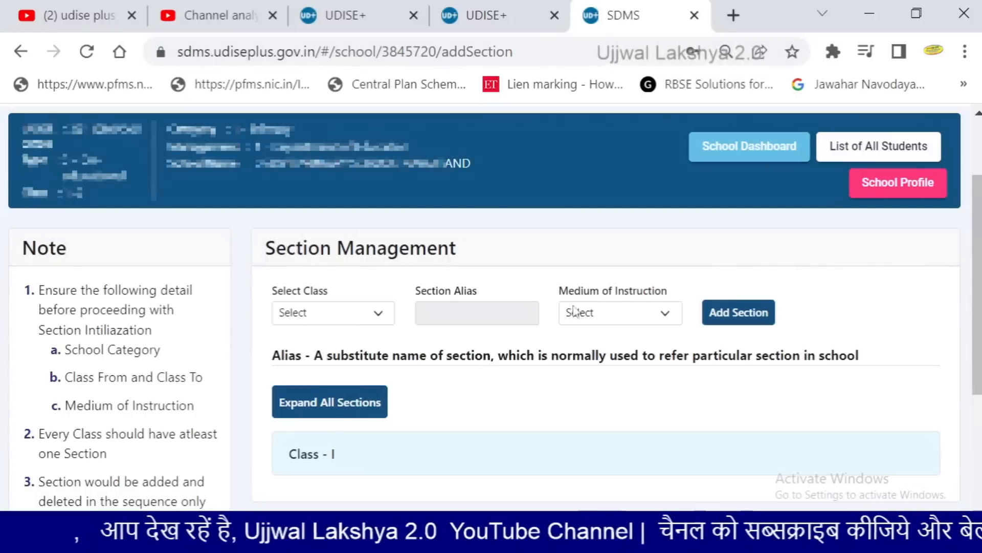
scroll(483, 358, down, 2)
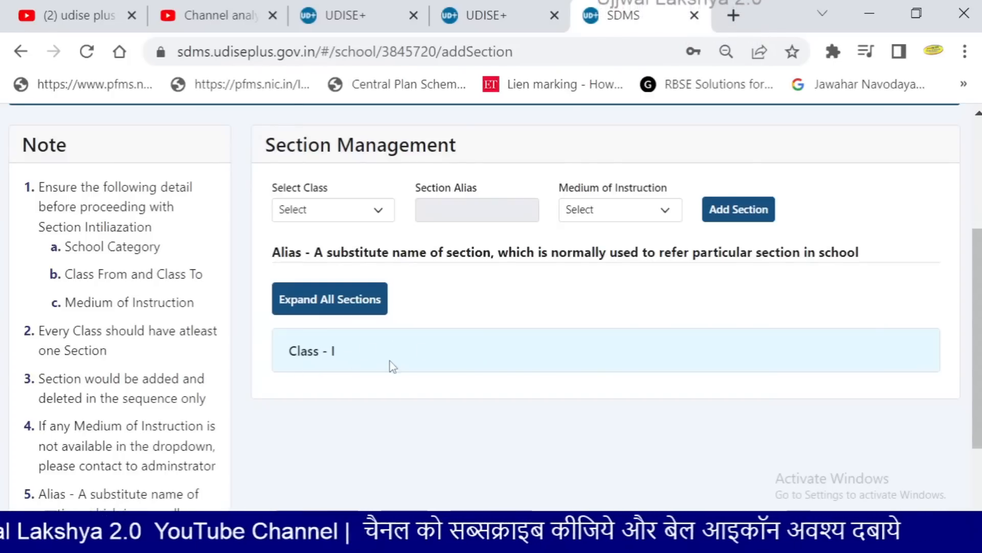
click(729, 219)
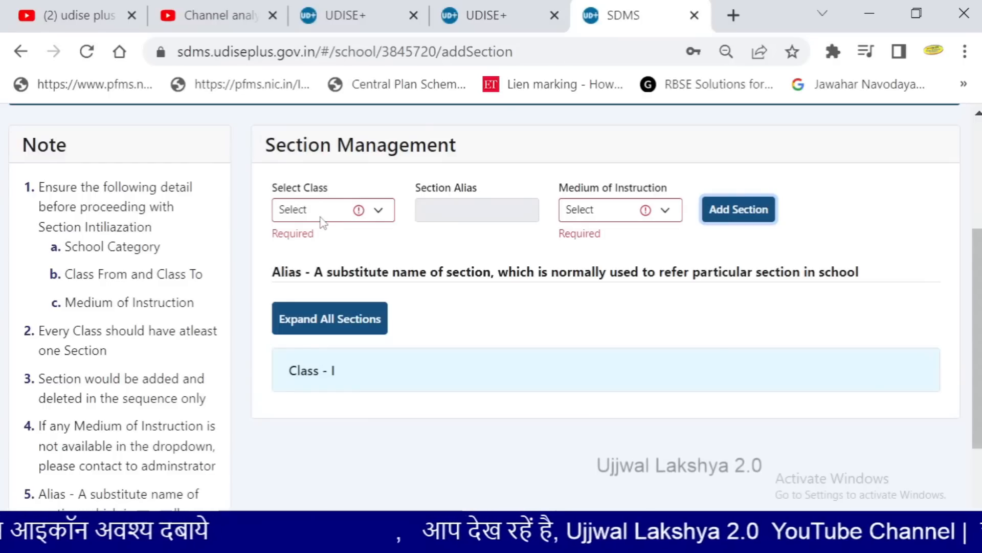
key(ctrl+plus)
key(ctrl+plus)
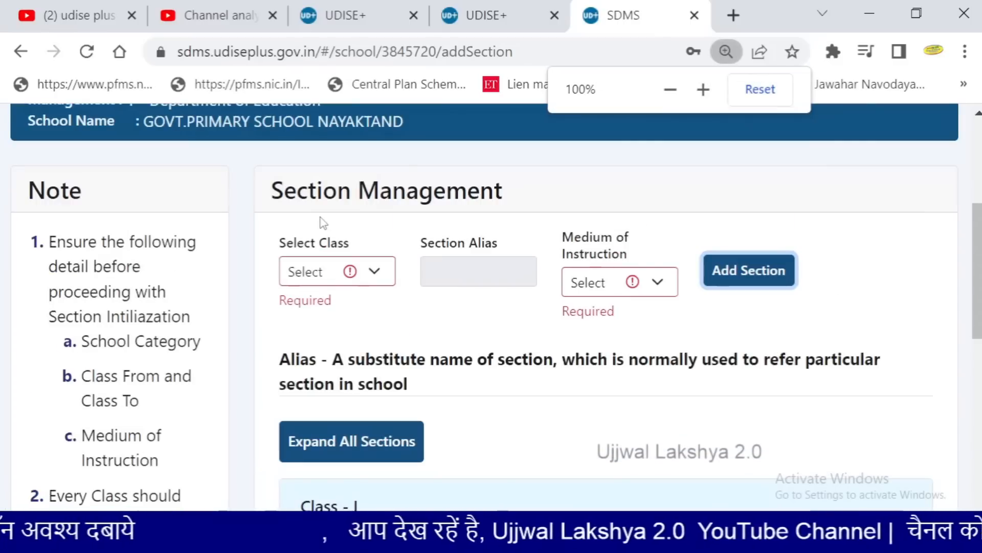
Add section A to Class II with medium of instruction 4 - Hindi
click(377, 279)
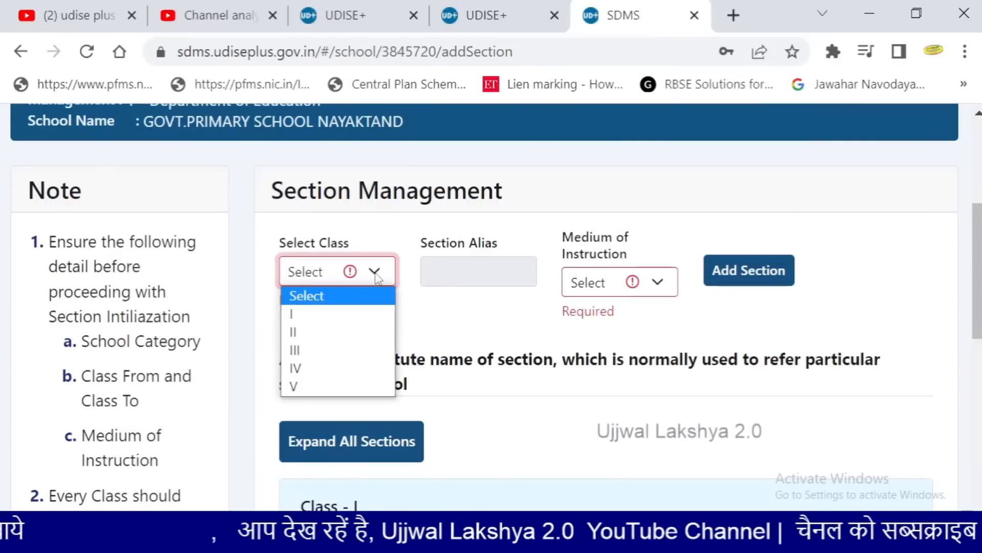
click(310, 335)
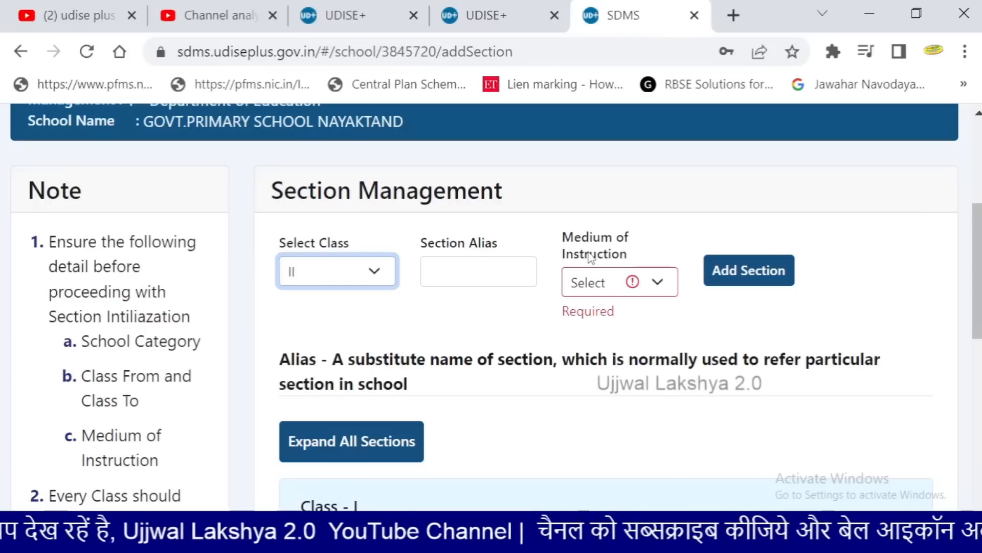
click(669, 288)
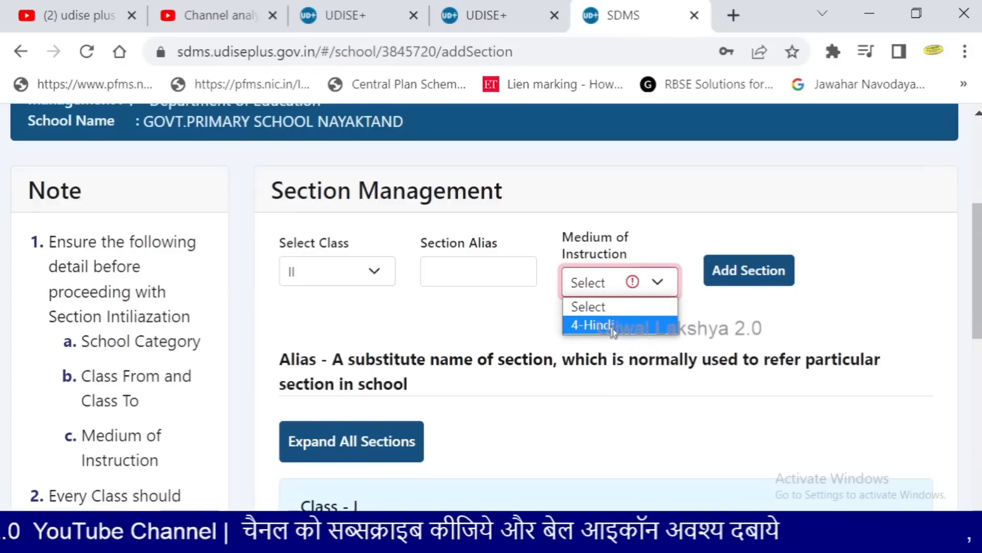
click(612, 327)
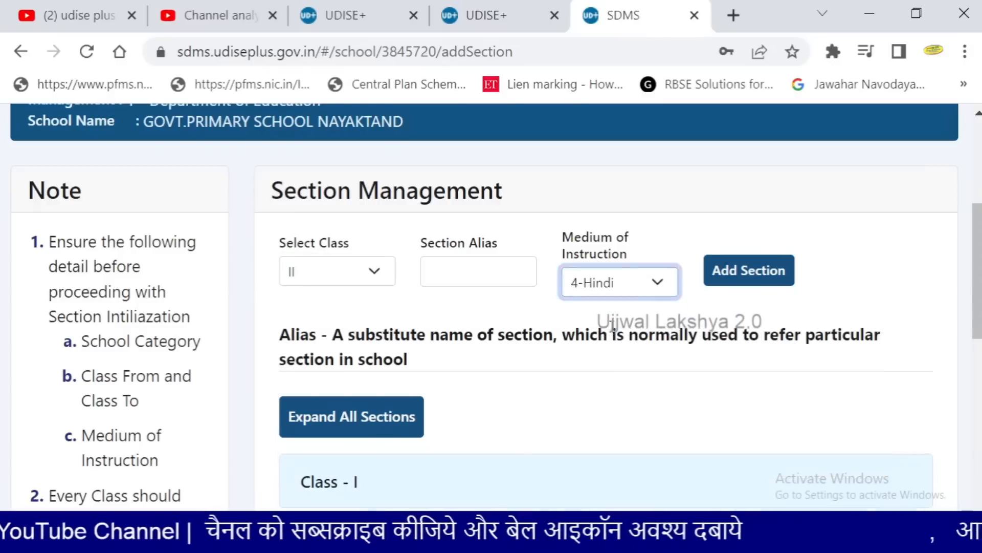
click(741, 271)
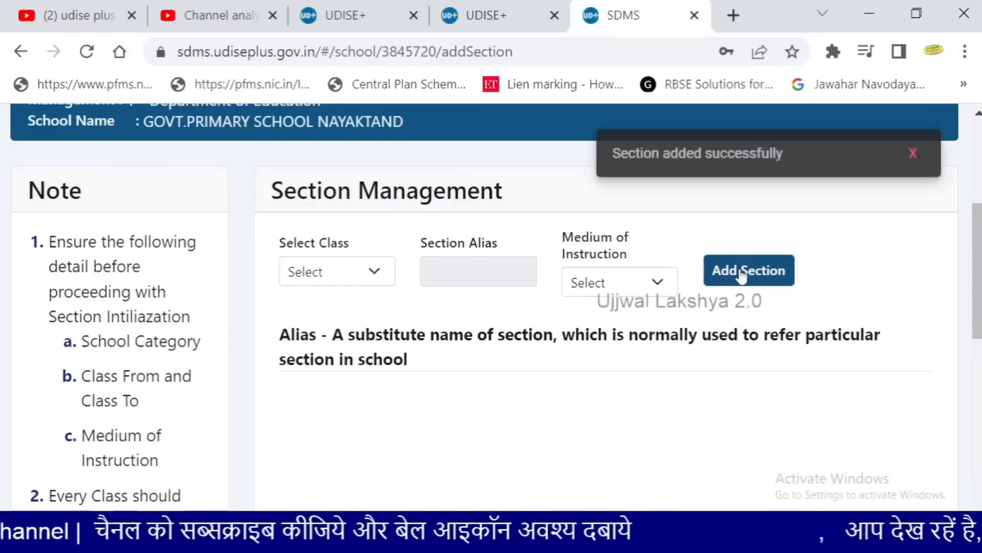
Zoom out, then collapse and re-expand Class - II to check its sections
scroll(478, 315, down, 4)
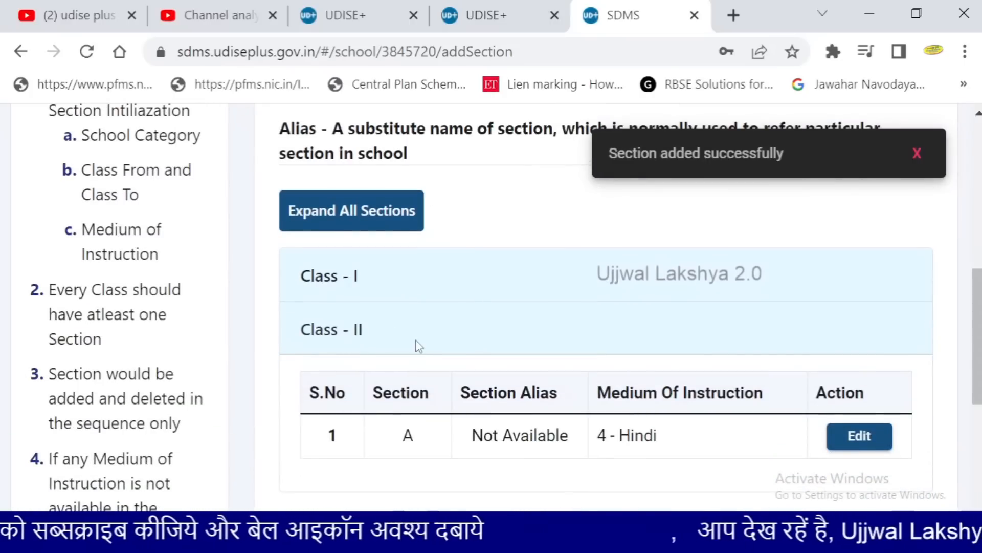
key(ctrl+minus)
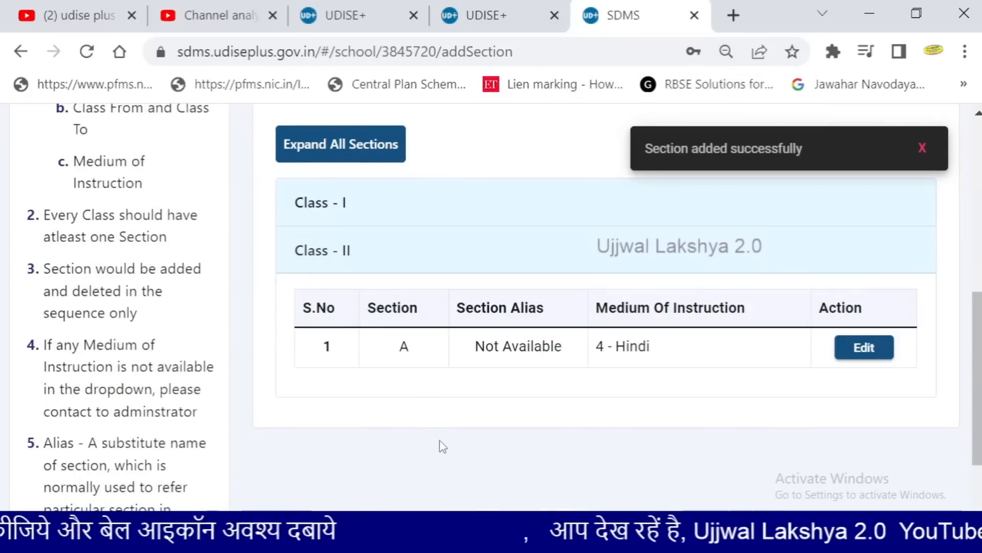
scroll(440, 445, up, 2)
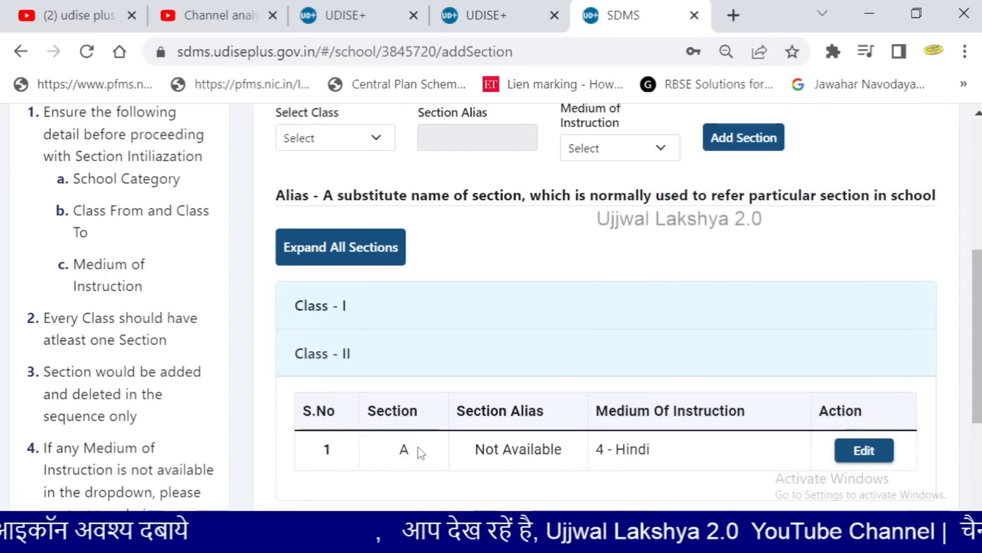
scroll(410, 432, down, 2)
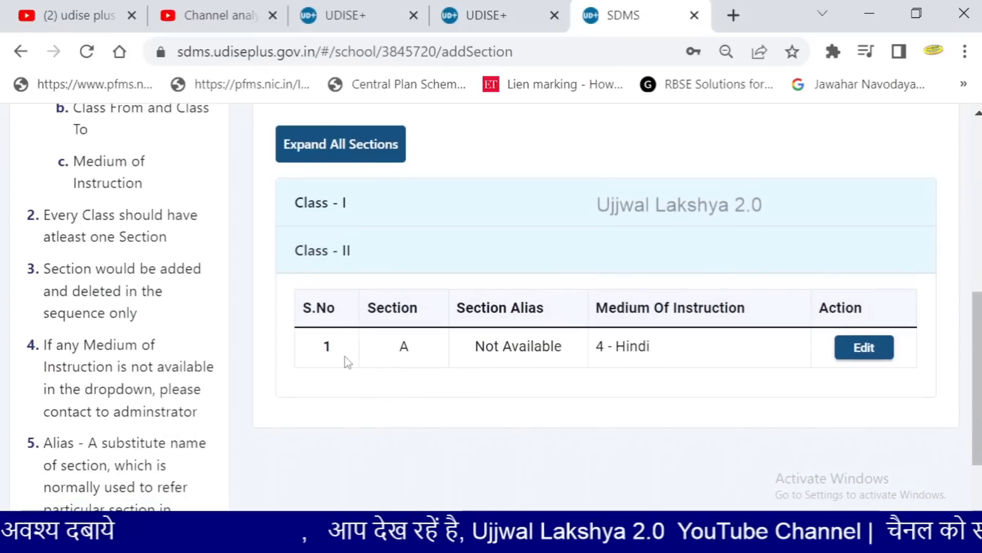
click(329, 250)
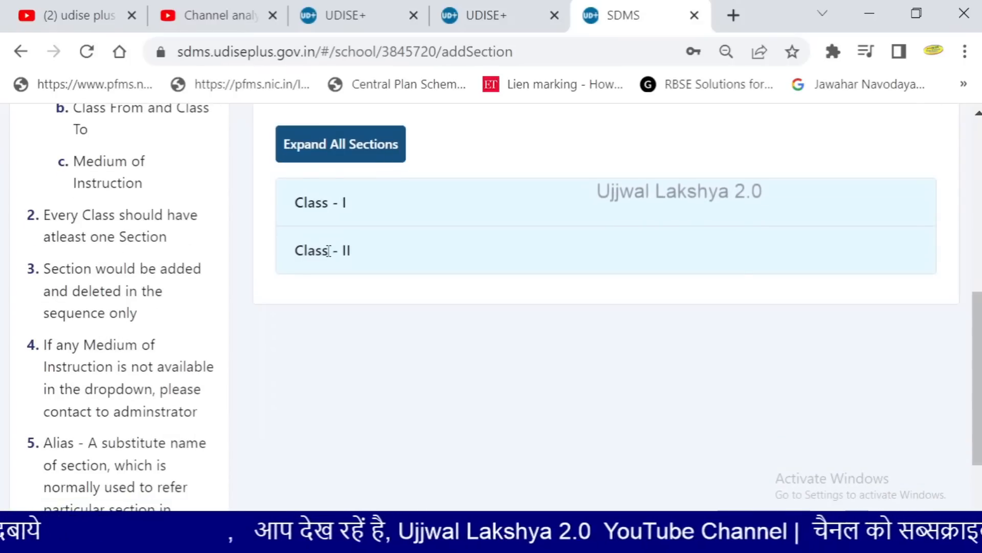
key(ctrl+minus)
key(ctrl+minus)
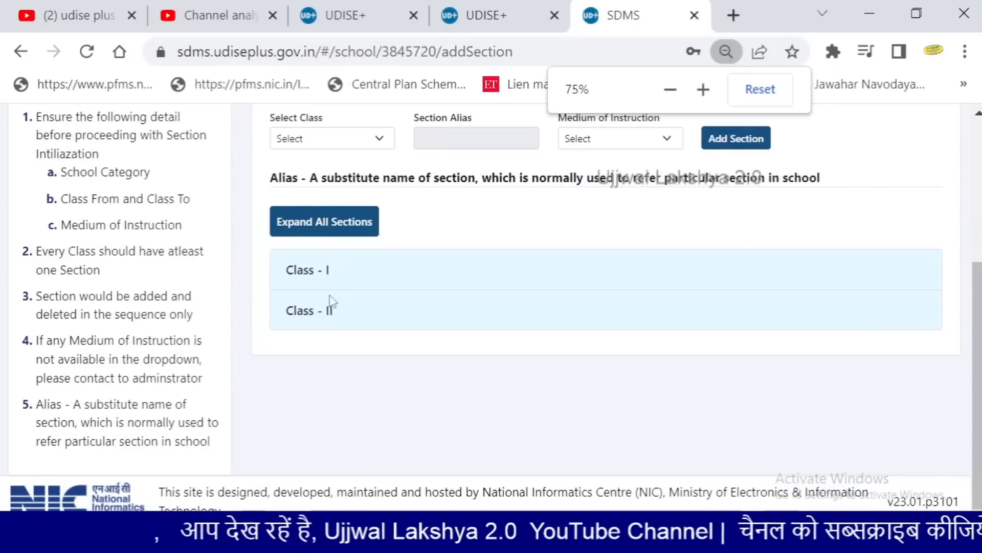
click(329, 309)
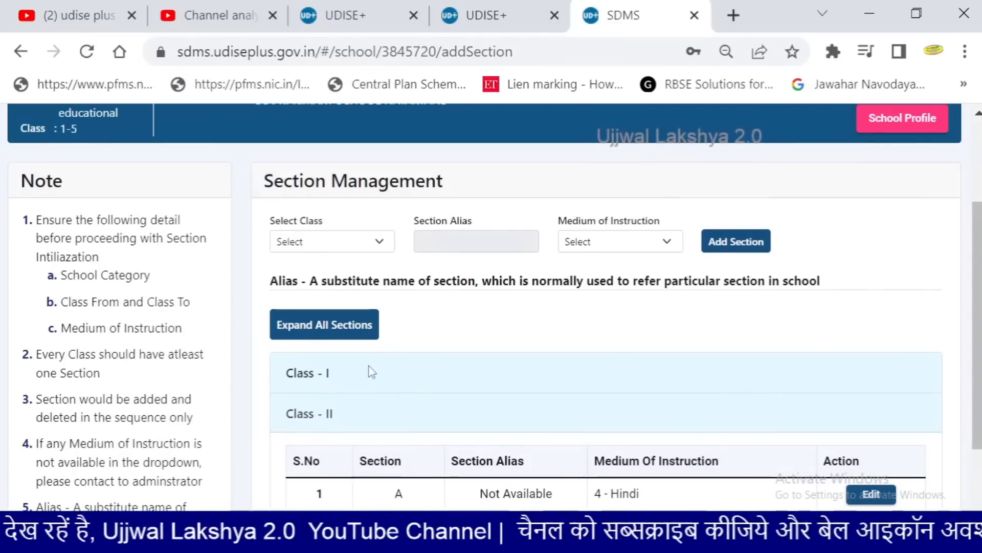
Add section B under Class II, also with 4-Hindi as medium
click(712, 244)
click(381, 244)
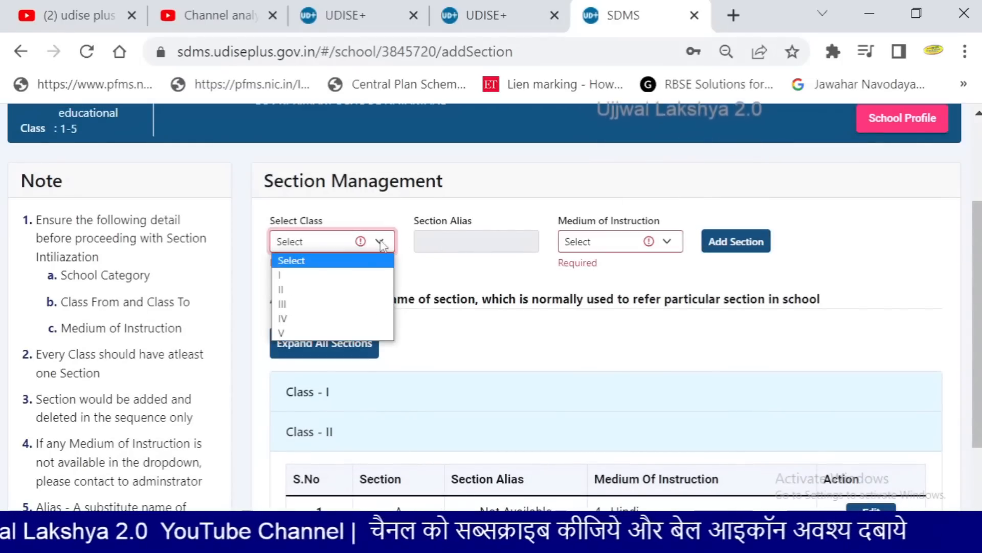
click(341, 291)
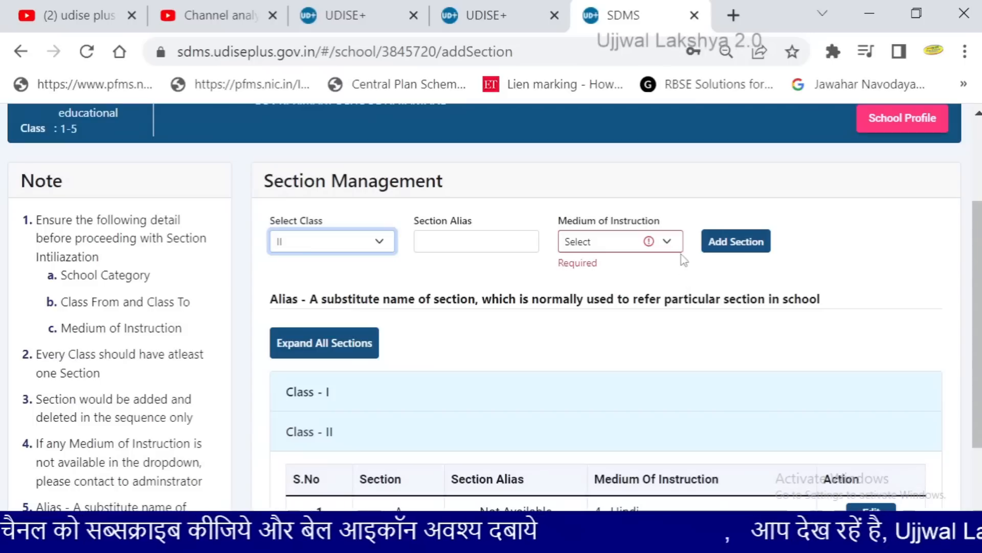
click(665, 241)
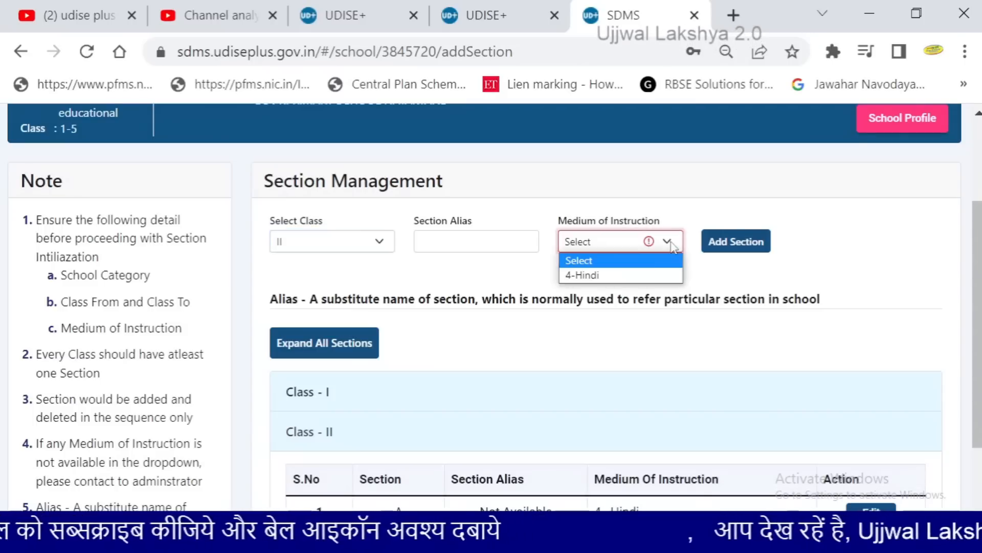
click(624, 275)
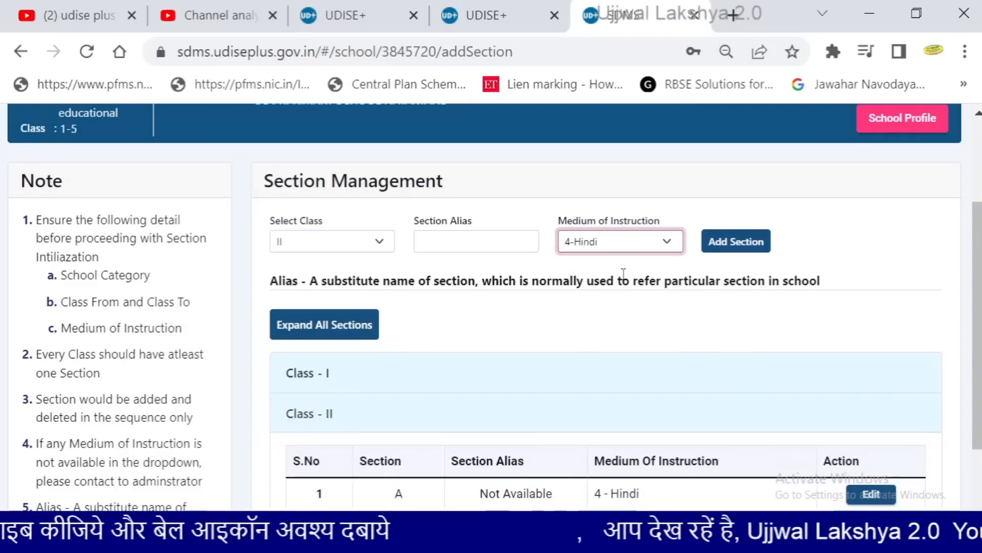
click(733, 241)
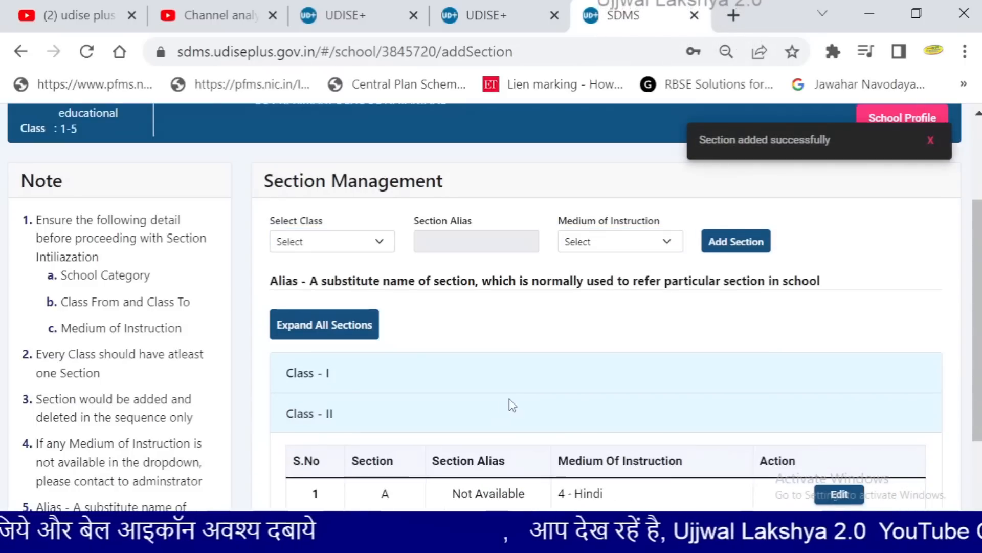
scroll(510, 406, down, 2)
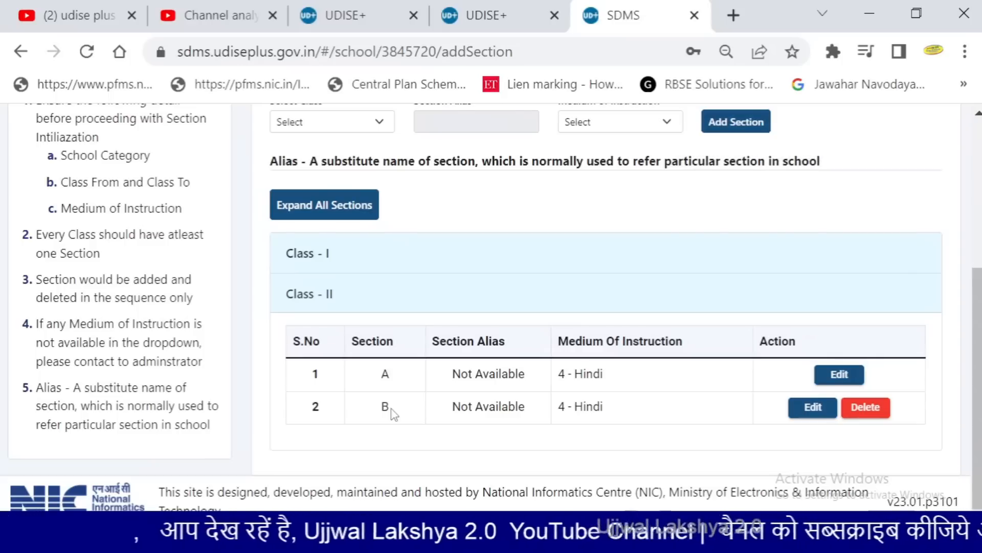
Delete section B from the Class II table, confirming in the Delete Section dialog
click(865, 409)
click(470, 364)
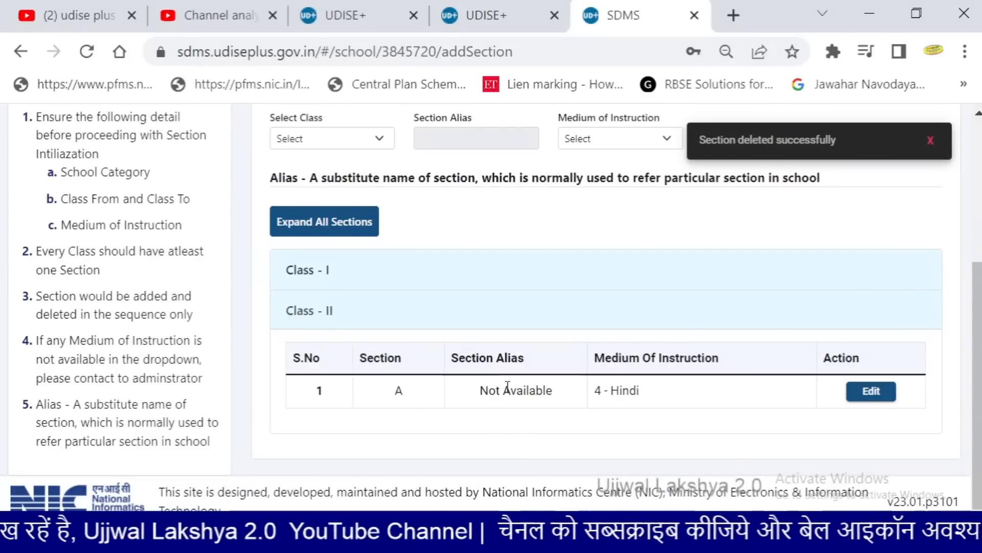
scroll(404, 371, up, 4)
click(370, 351)
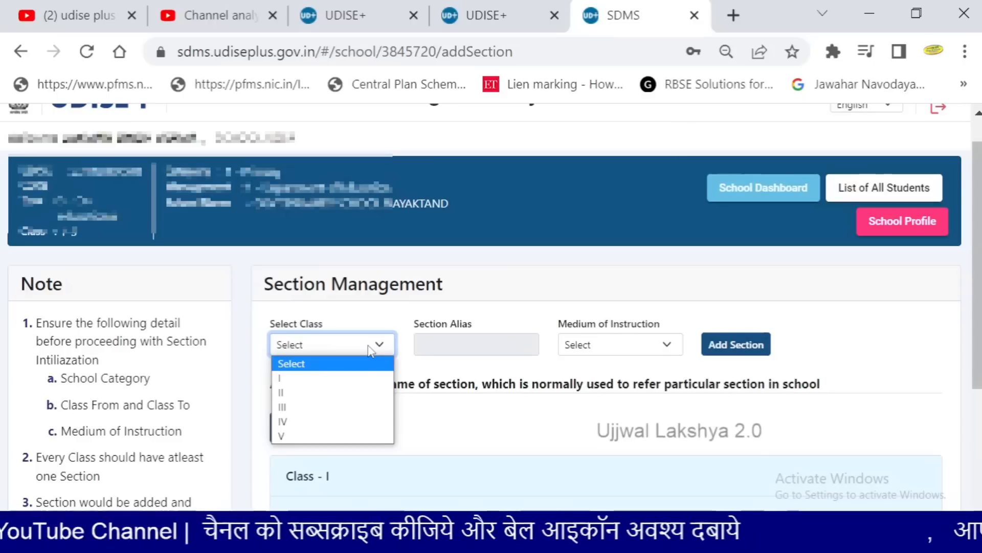
Add a Class III section with medium of instruction 4-Hindi
click(302, 408)
click(636, 346)
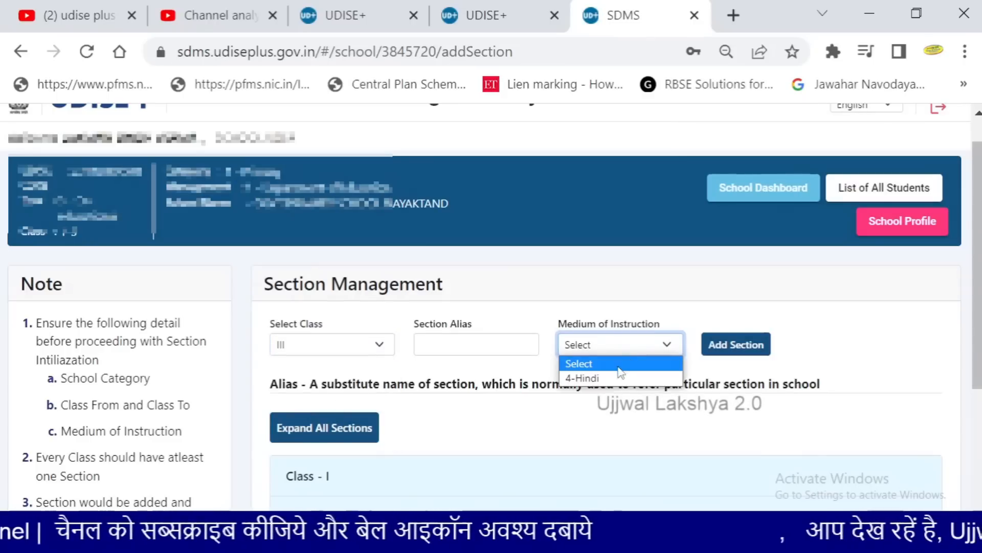
click(620, 377)
click(709, 344)
scroll(515, 383, down, 3)
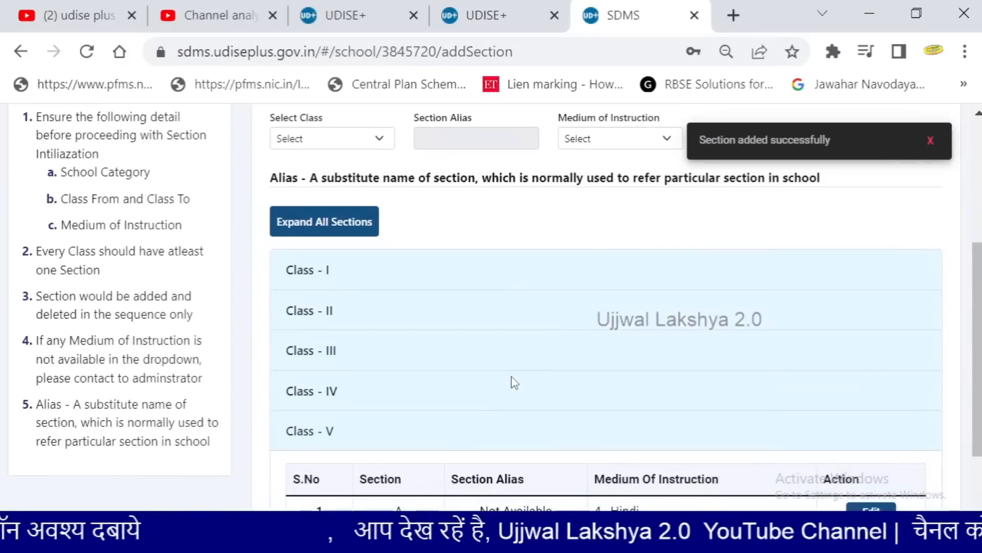
scroll(514, 383, down, 2)
Adjust the page zoom and return to the School Dashboard's grade-wise table
key(ctrl+minus)
key(ctrl+minus)
key(ctrl+minus)
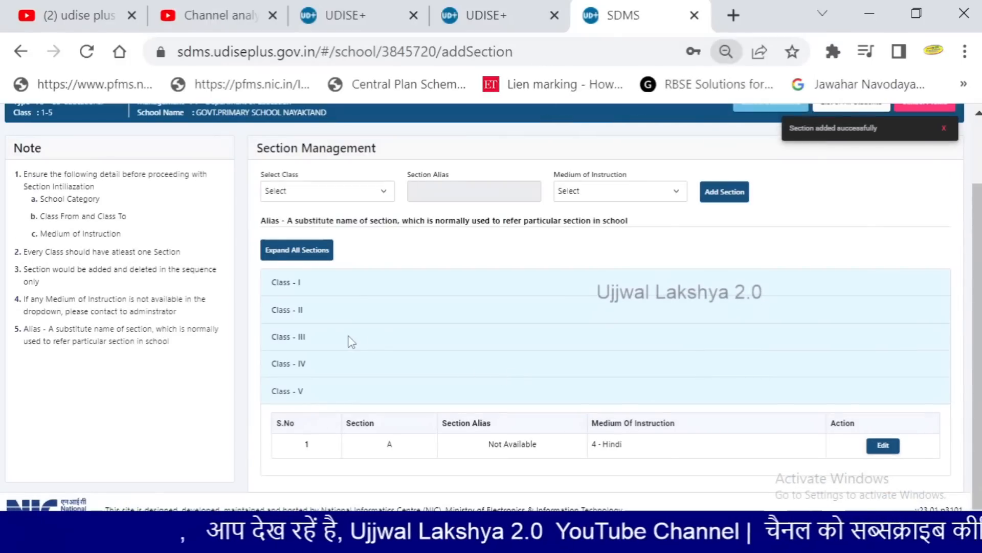
key(ctrl+plus)
scroll(348, 338, down, 3)
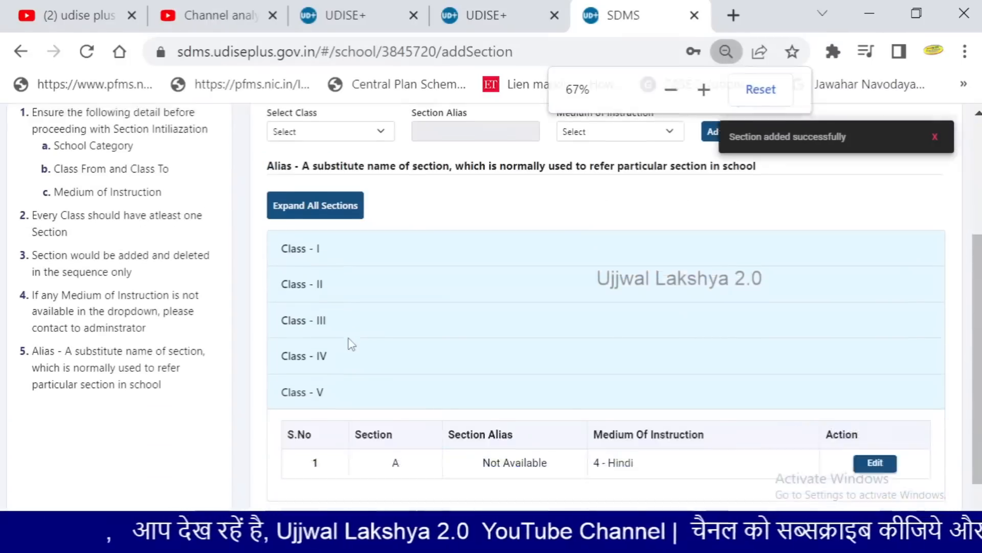
scroll(358, 361, up, 5)
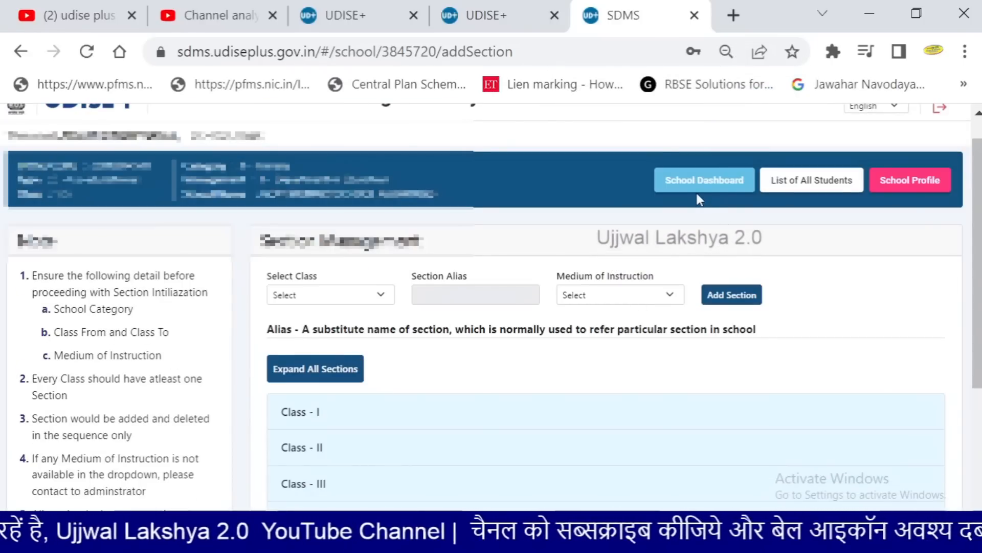
key(ctrl+plus)
key(ctrl+plus)
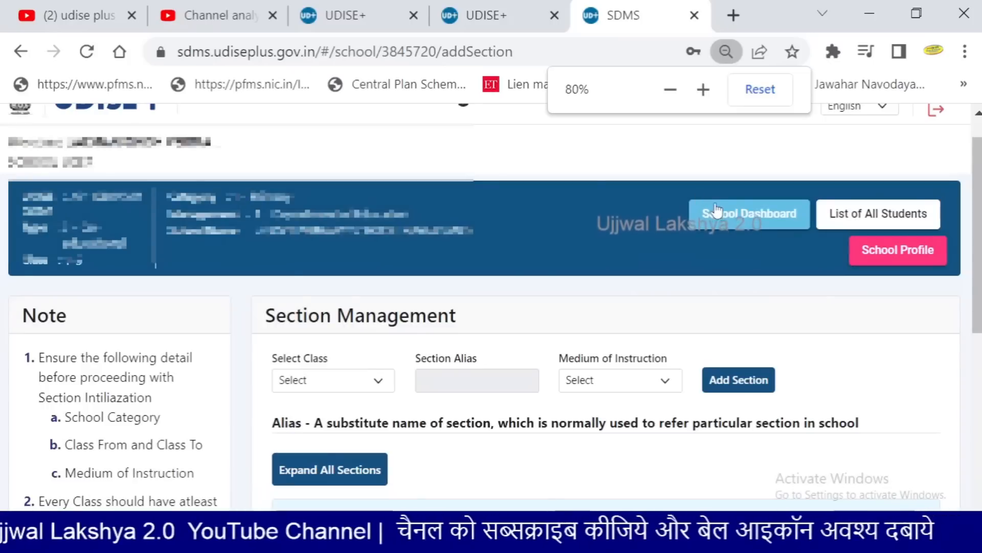
click(737, 224)
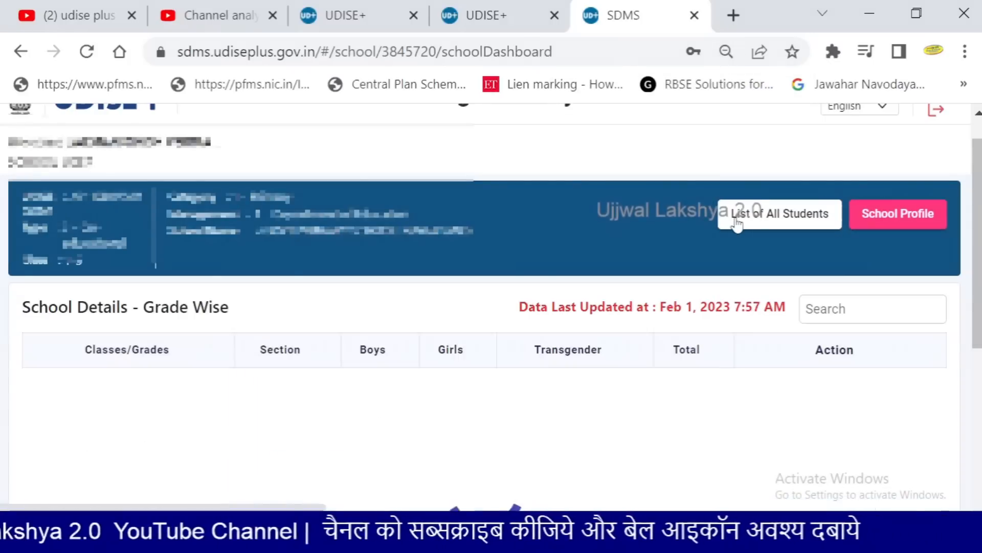
scroll(621, 250, down, 2)
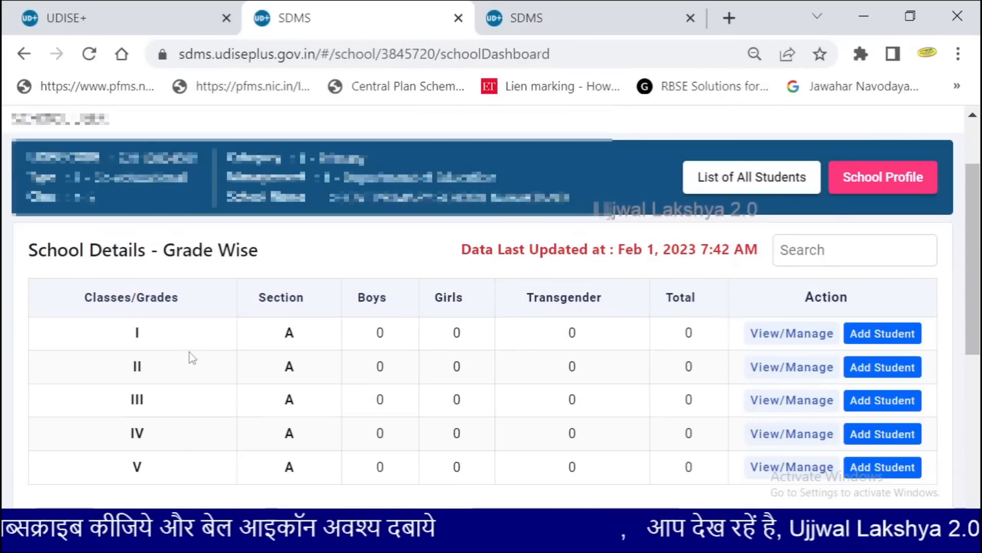
scroll(200, 358, down, 2)
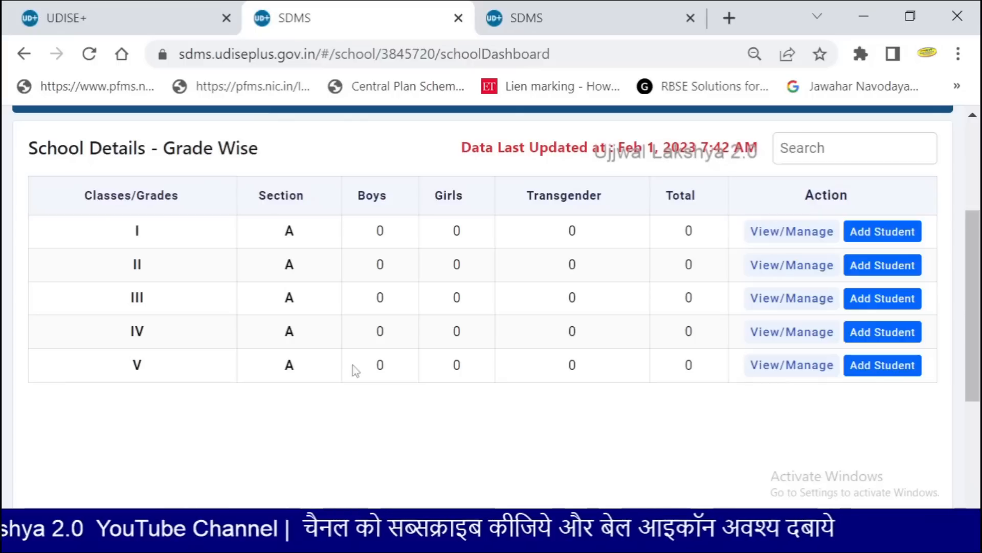
Start adding a new Class V student and reset the page zoom to 100%
click(863, 369)
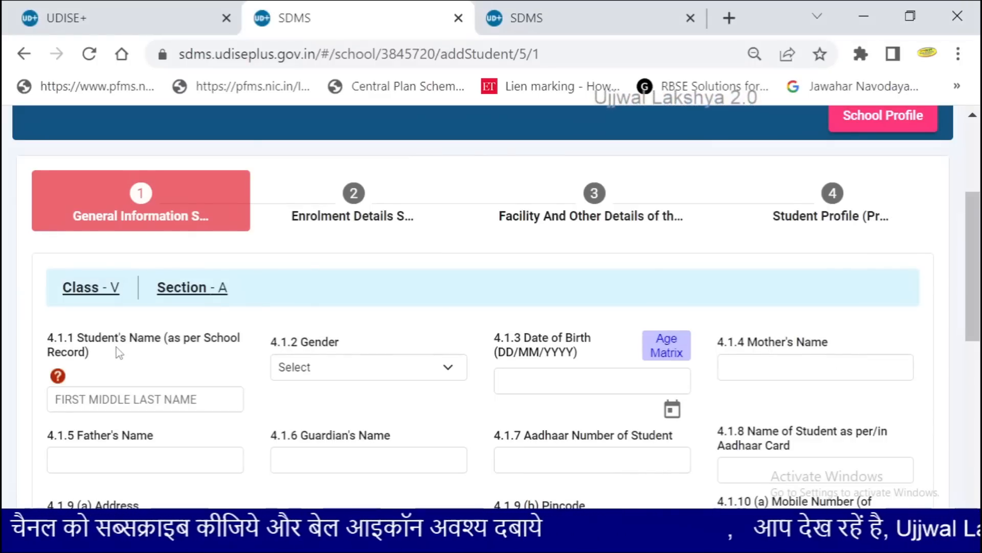
scroll(119, 353, down, 2)
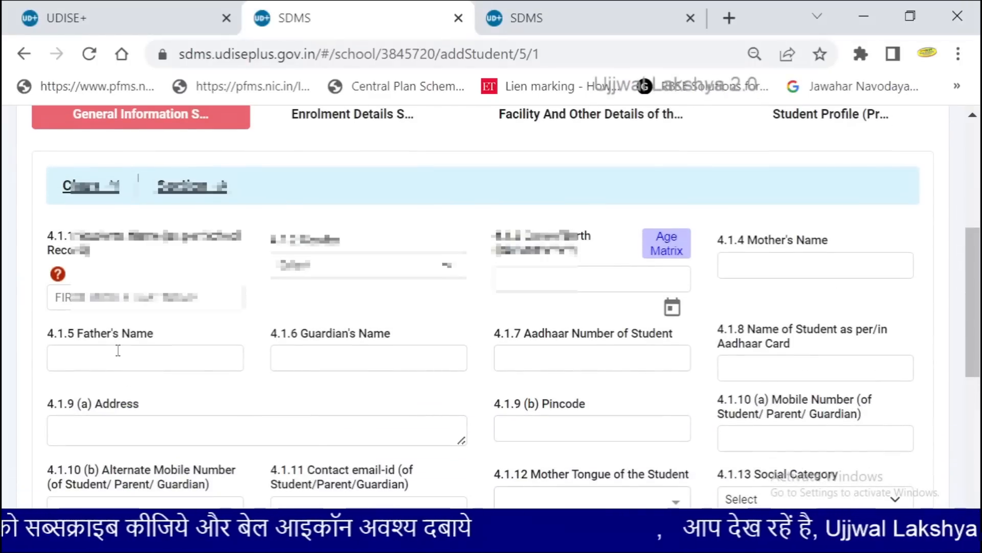
scroll(118, 350, up, 6)
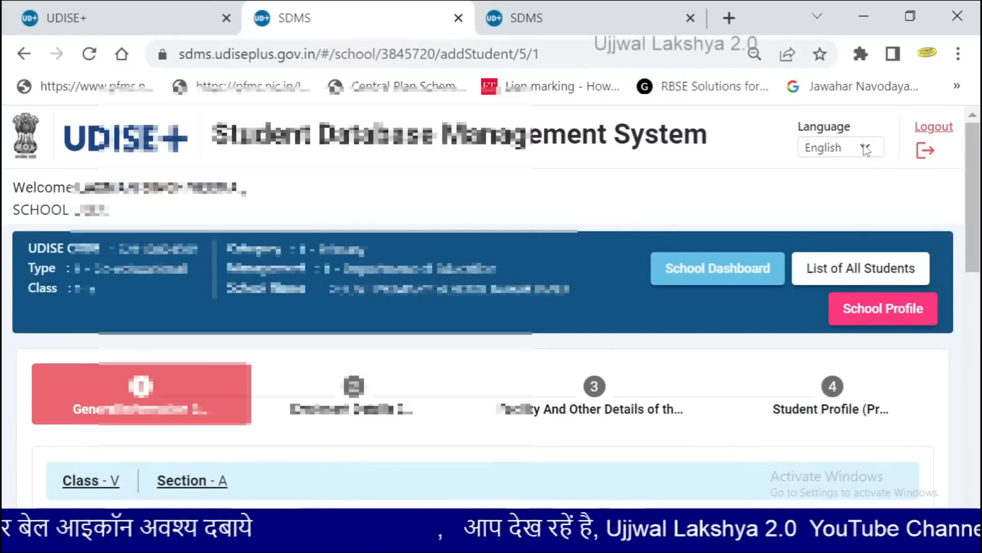
key(ctrl+0)
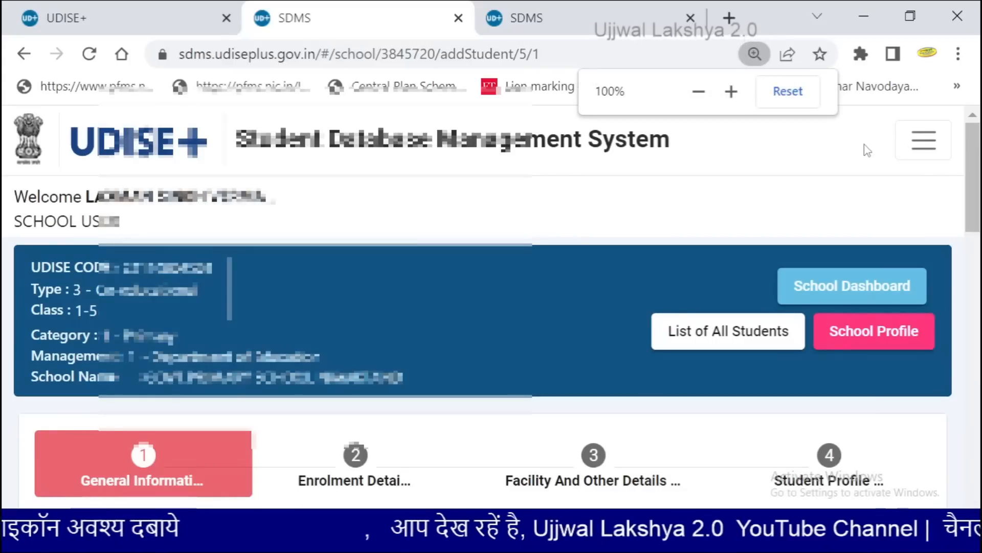
Switch the page language to हिंदी, zoom to 90%, and scroll to the form
click(925, 151)
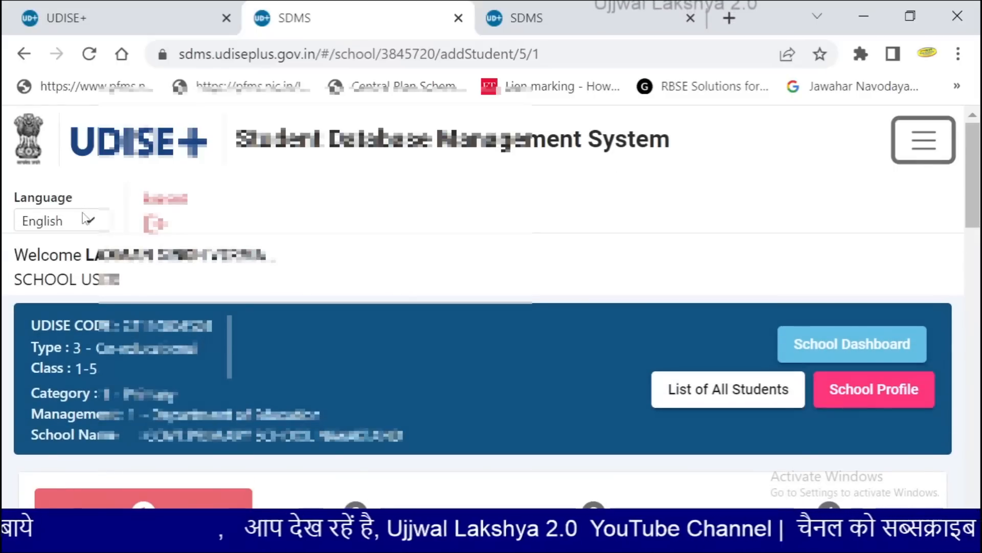
click(90, 225)
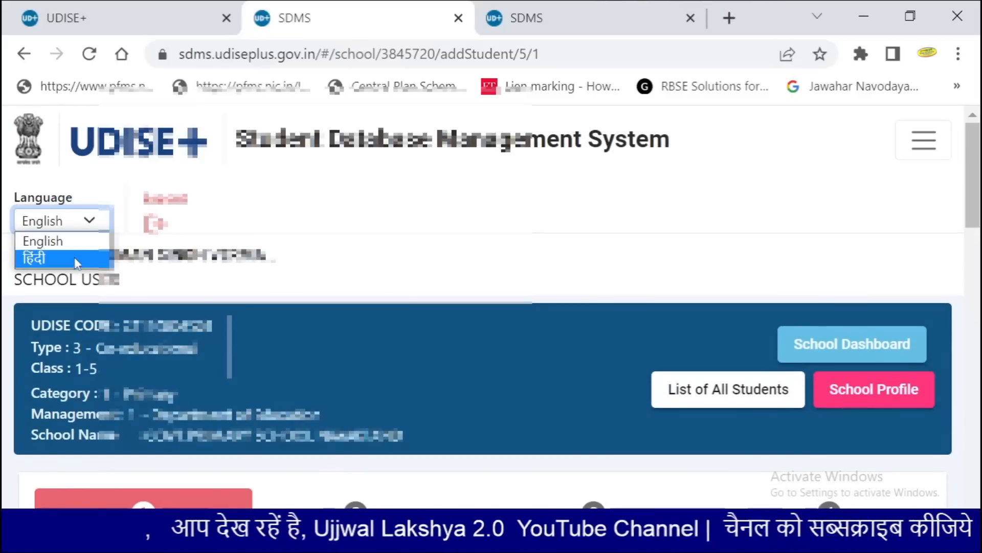
click(77, 256)
key(ctrl+minus)
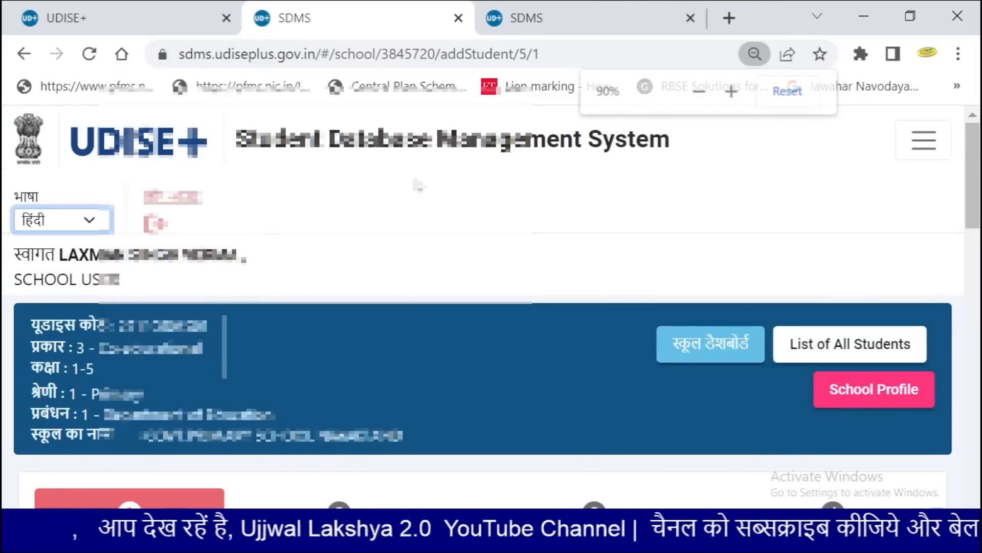
scroll(338, 279, down, 4)
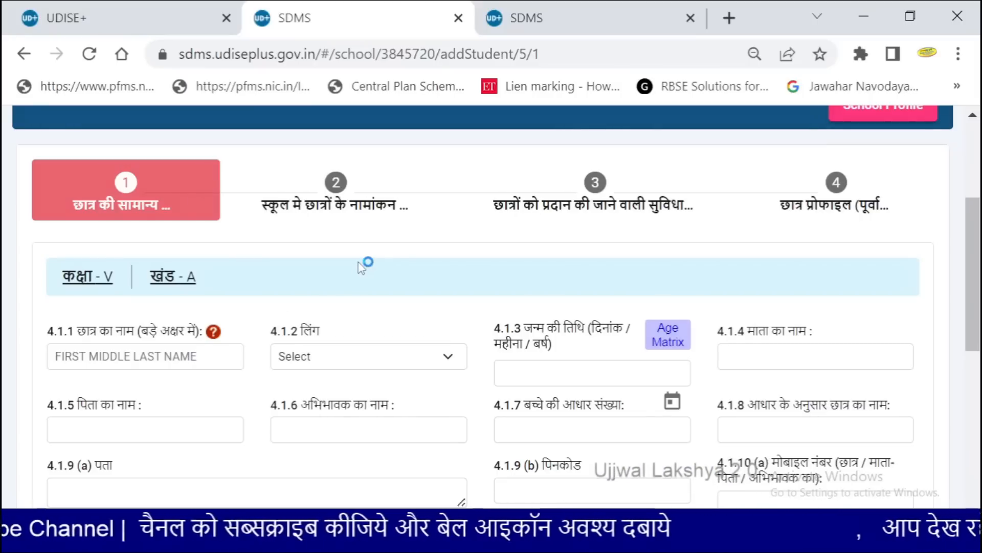
Enter TEST STUDENT NAME in field 4.1.1, fixing typos and the trailing space
scroll(362, 268, down, 2)
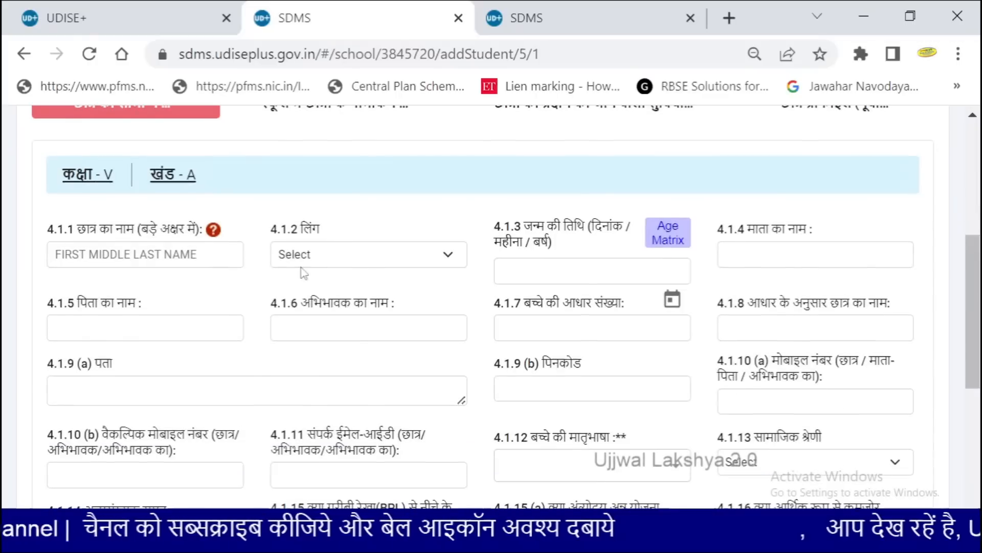
click(118, 255)
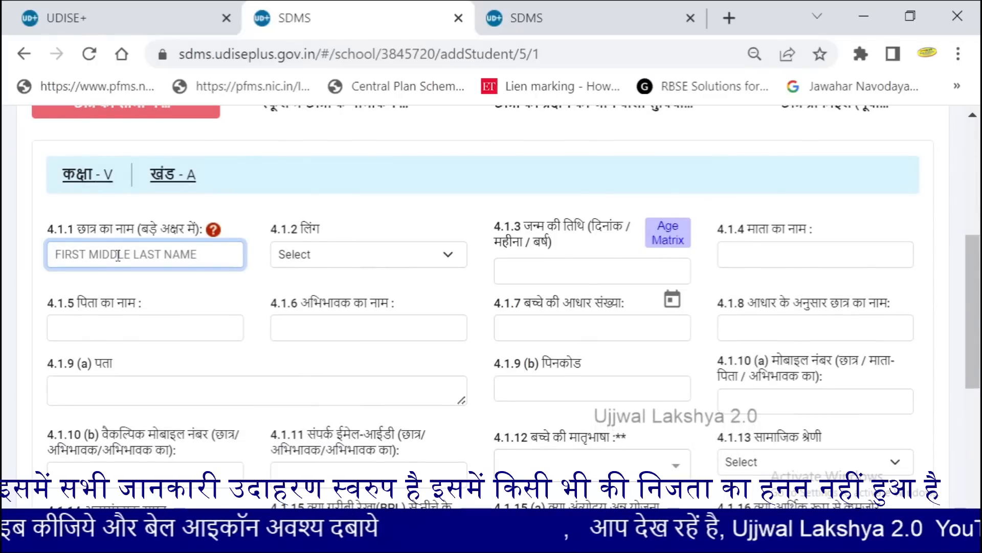
text(A)
key(BackSpace)
text(S)
key(BackSpace)
text(TSET)
key(BackSpace)
key(BackSpace)
key(BackSpace)
text(EST STUDNE)
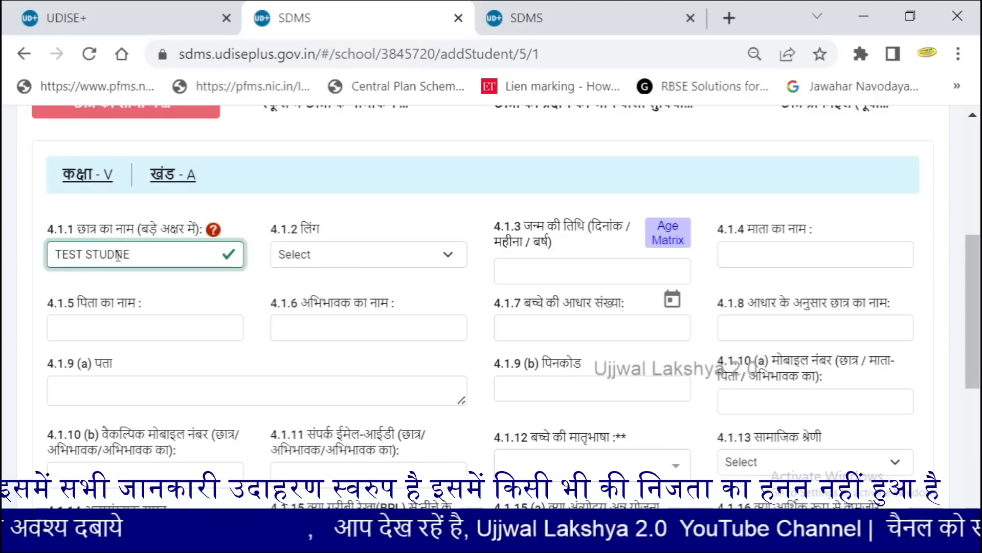
key(BackSpace)
key(BackSpace)
text(ENT NAME)
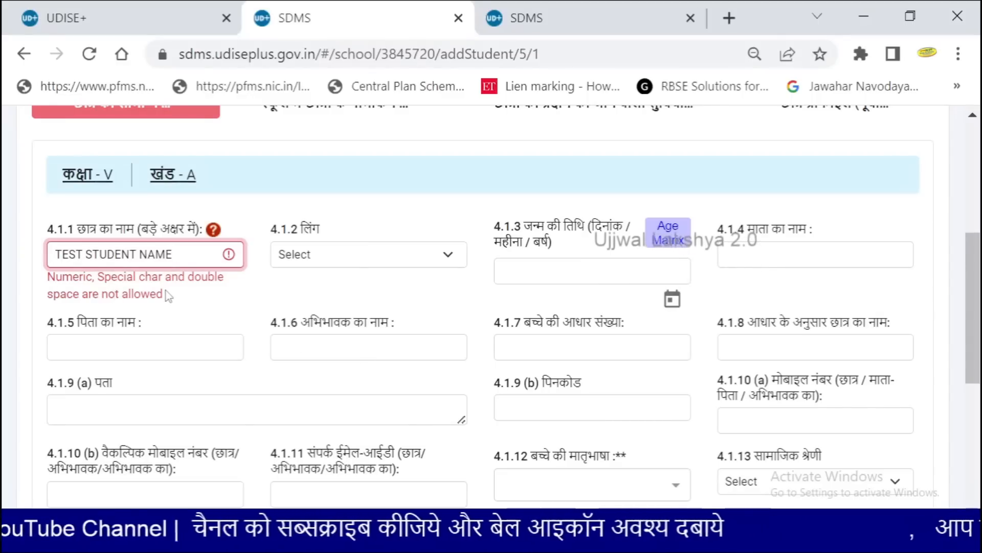
key(BackSpace)
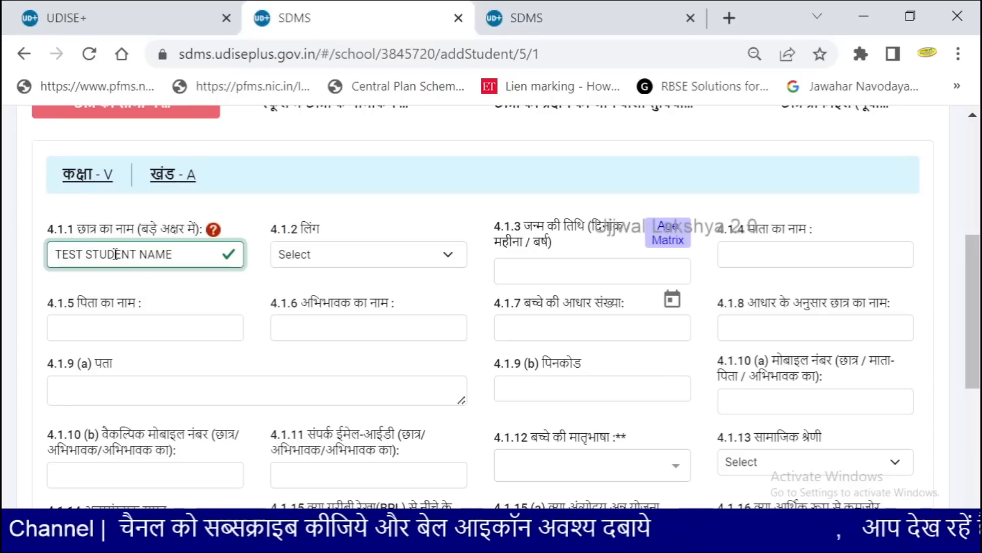
Set gender 4.1.2 to 2-Female
click(340, 259)
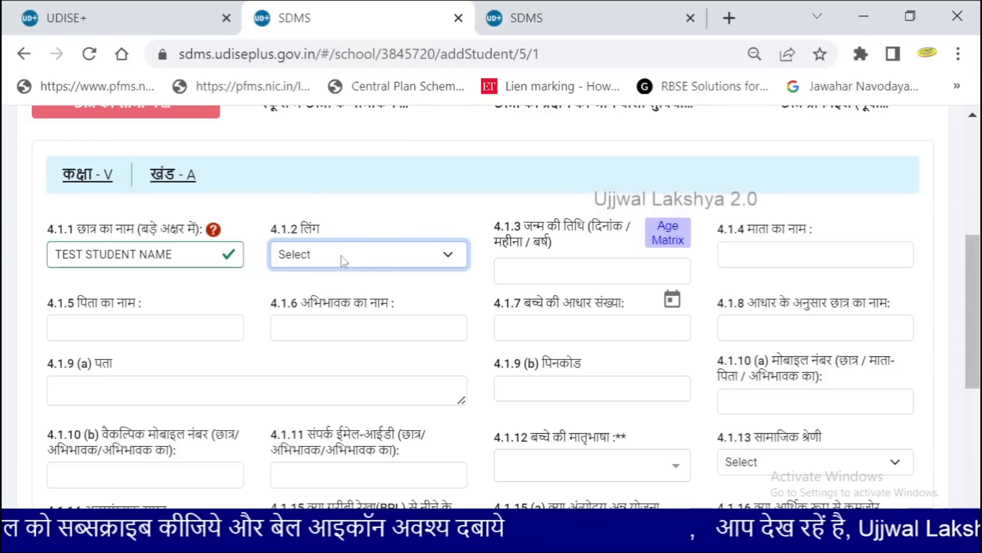
click(446, 261)
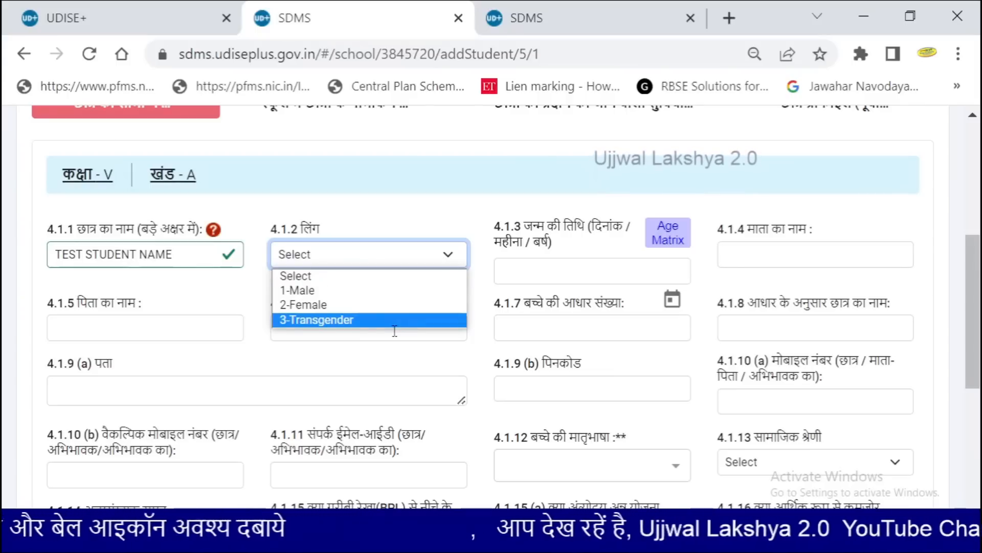
click(399, 304)
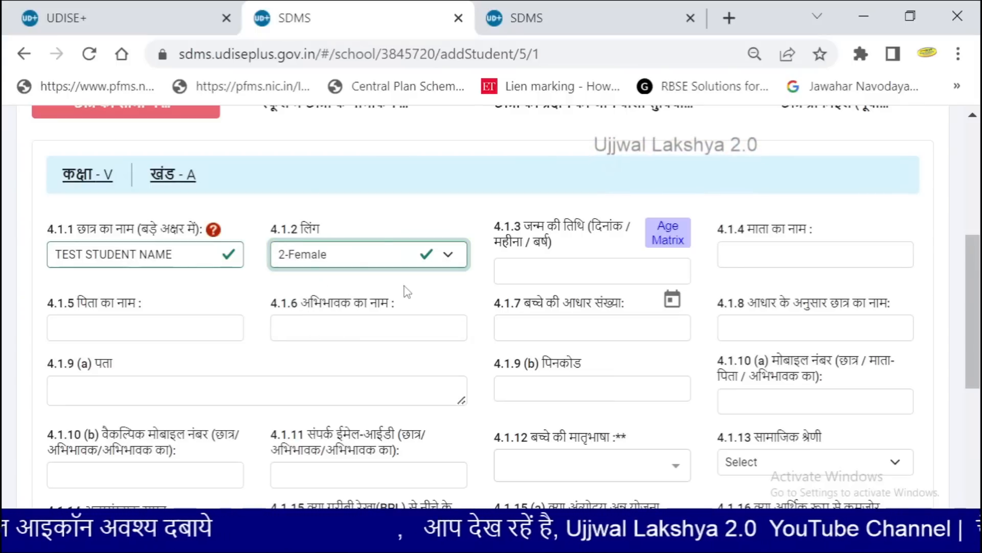
click(560, 263)
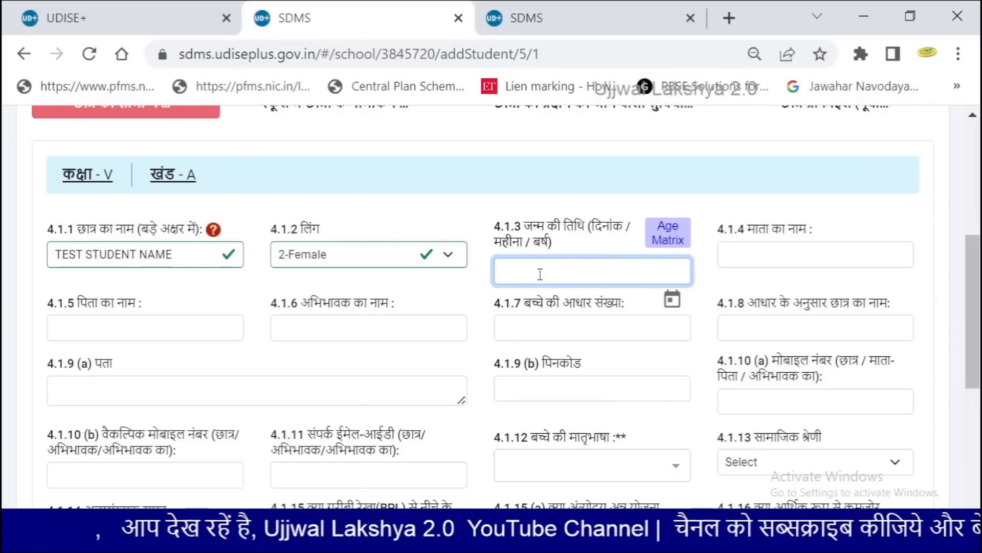
Pick birth date 11/02/2014 from the calendar
click(673, 301)
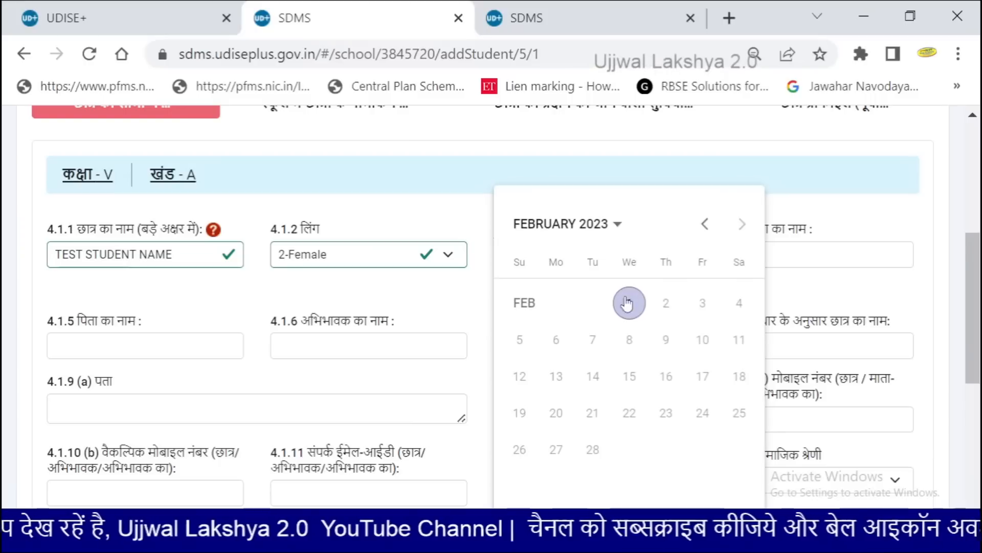
click(559, 222)
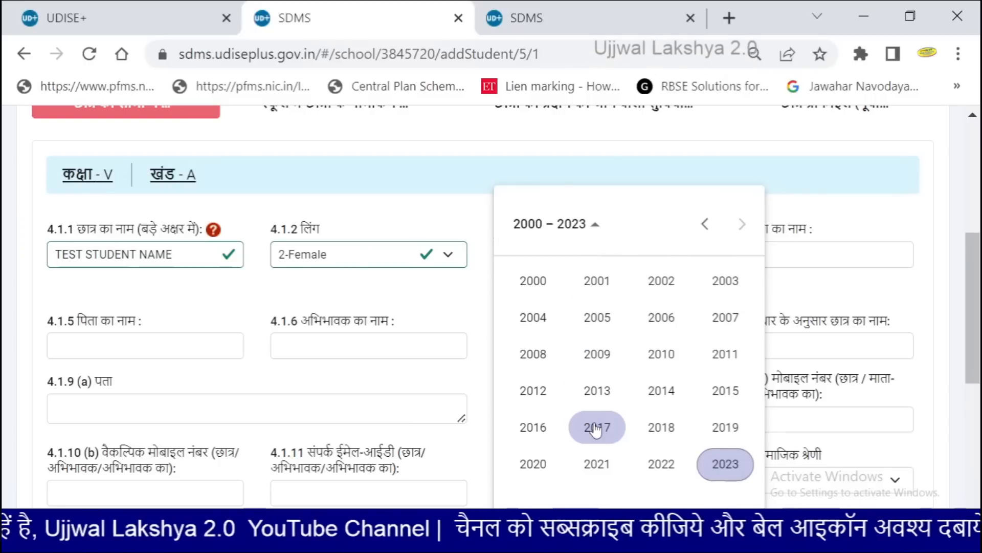
click(674, 403)
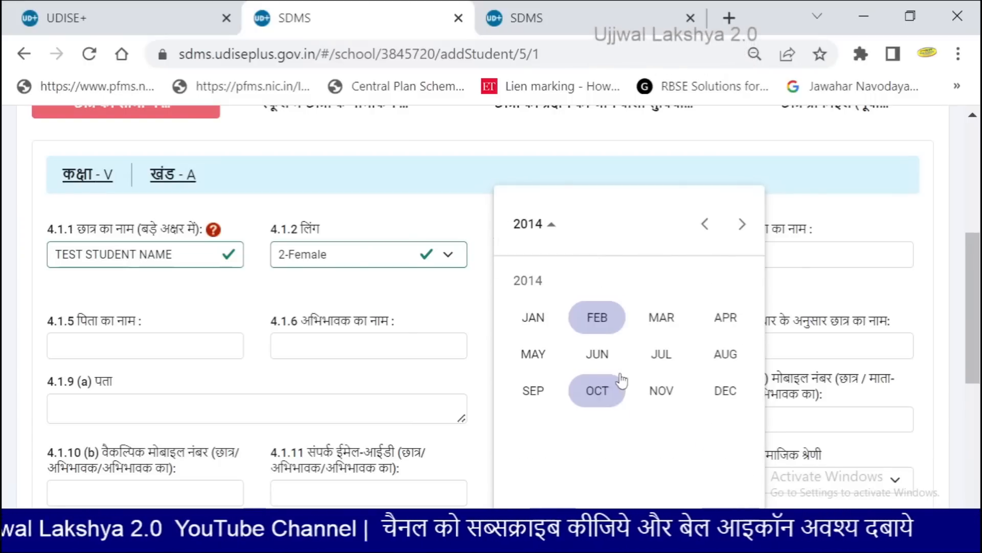
click(597, 317)
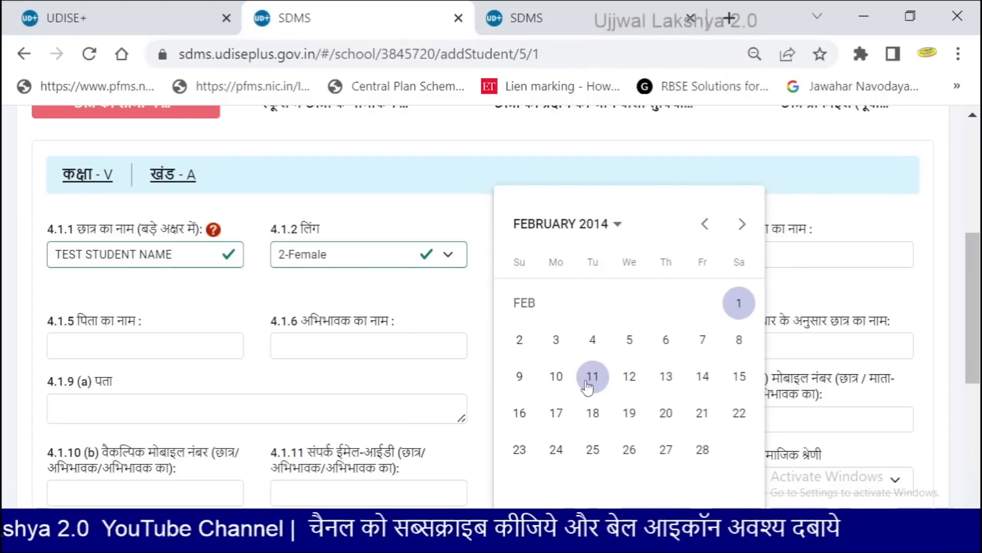
click(592, 375)
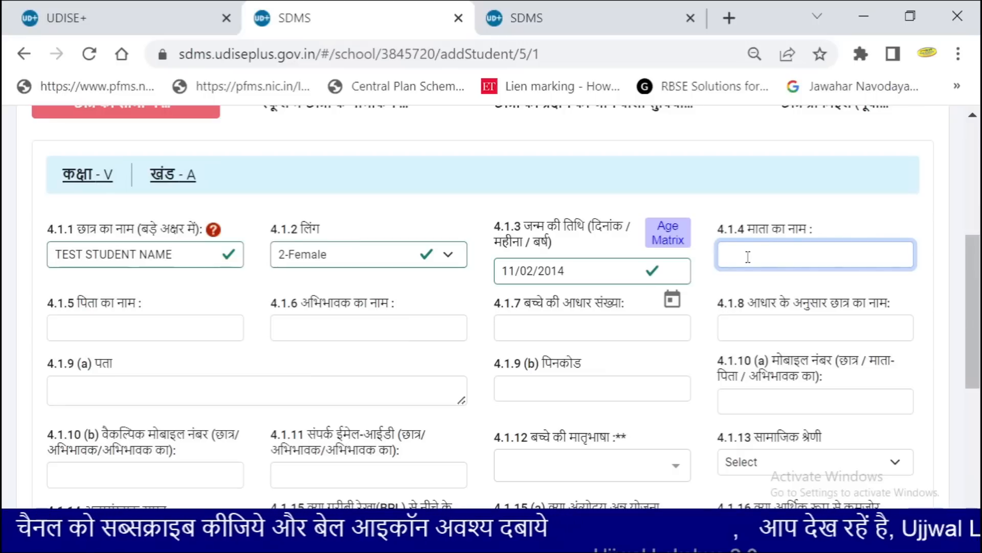
Enter TEST MOTHER NAME and TEST FATHER NAME, reuse the father's name as guardian in 4.1.6, and submit
text(TEST MOTHER NAME)
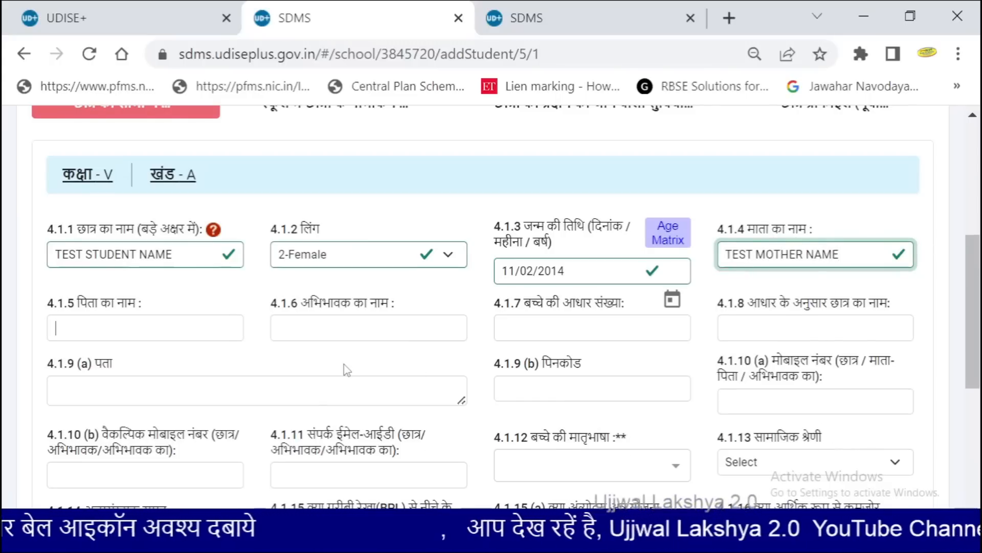
text(T)
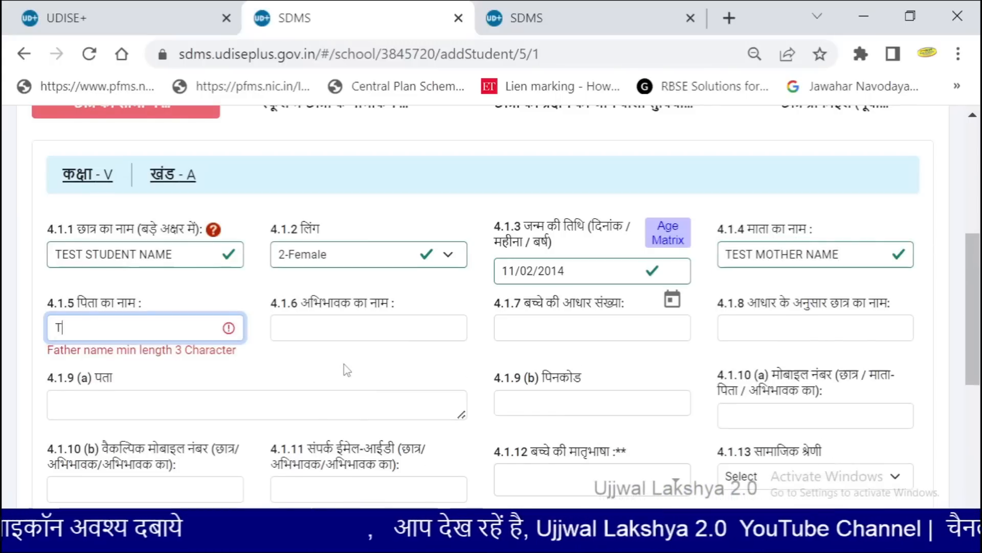
text(EST FATHER NAME)
click(370, 338)
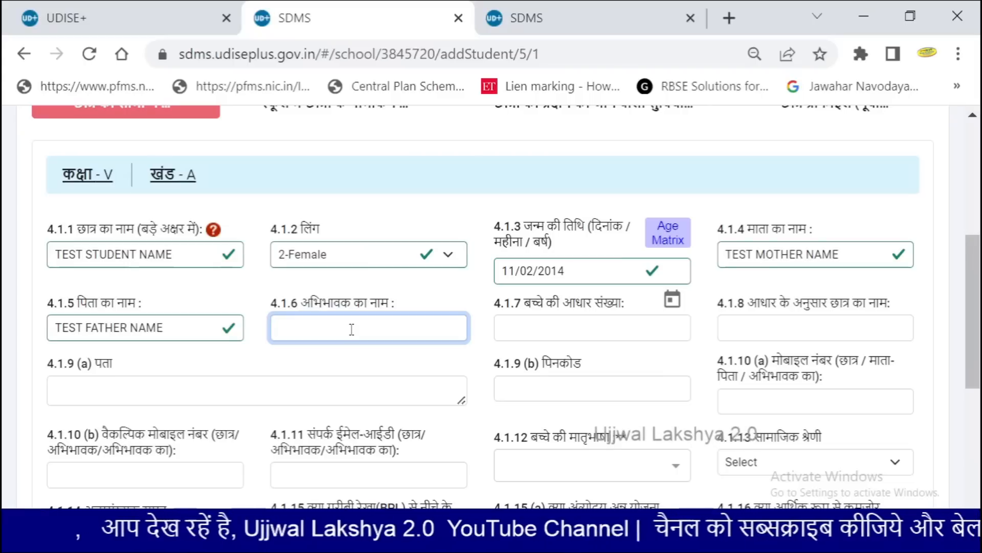
triple_click(177, 330)
key(ctrl+c)
click(299, 322)
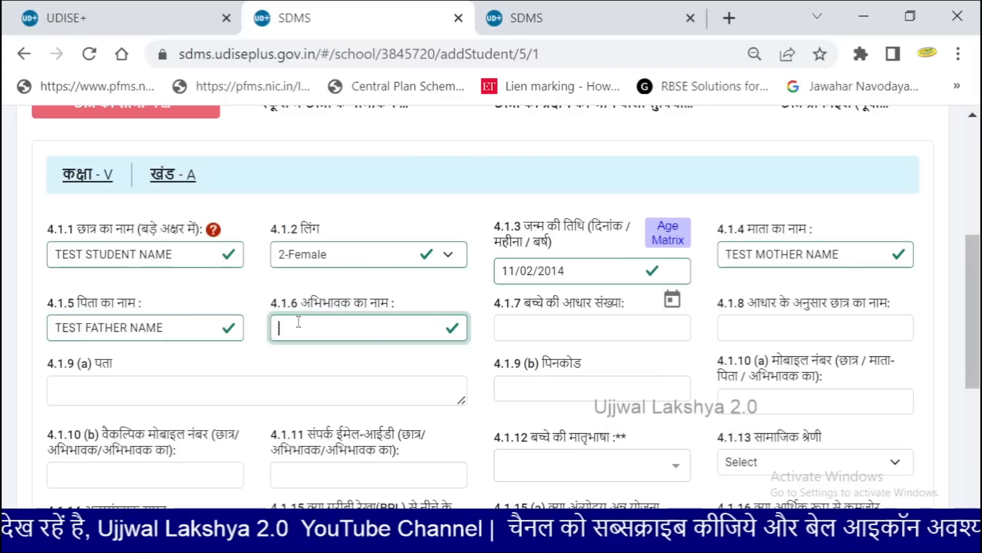
key(ctrl+v)
key(Tab)
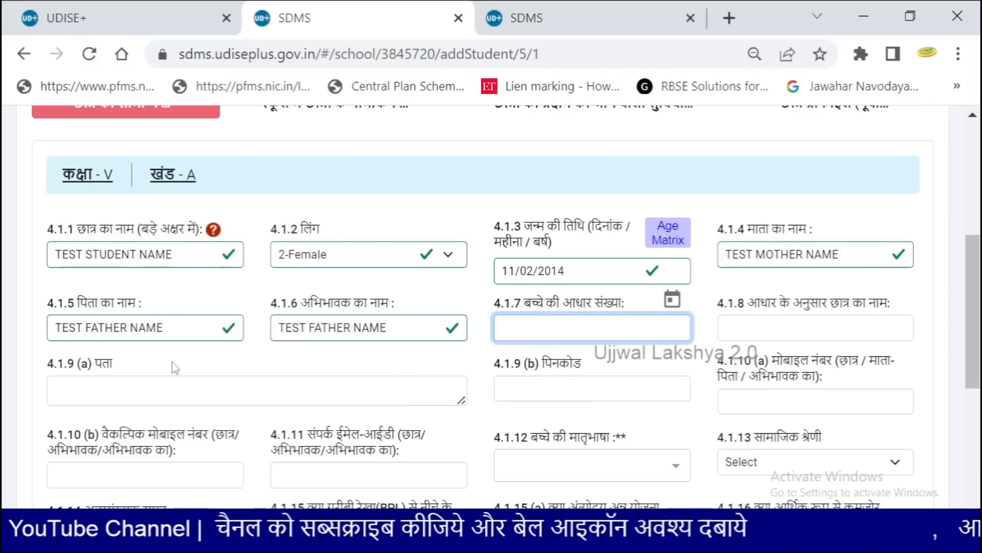
scroll(176, 368, down, 6)
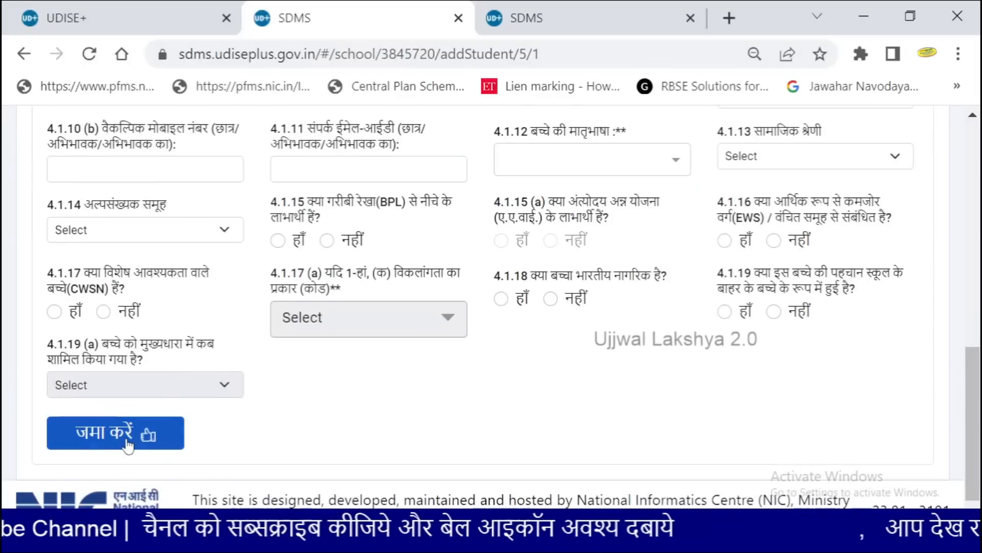
click(128, 445)
Enter TEST STUDENT NAME as the Aadhaar name and VILL ABC POST DEF as the address
scroll(185, 441, up, 1)
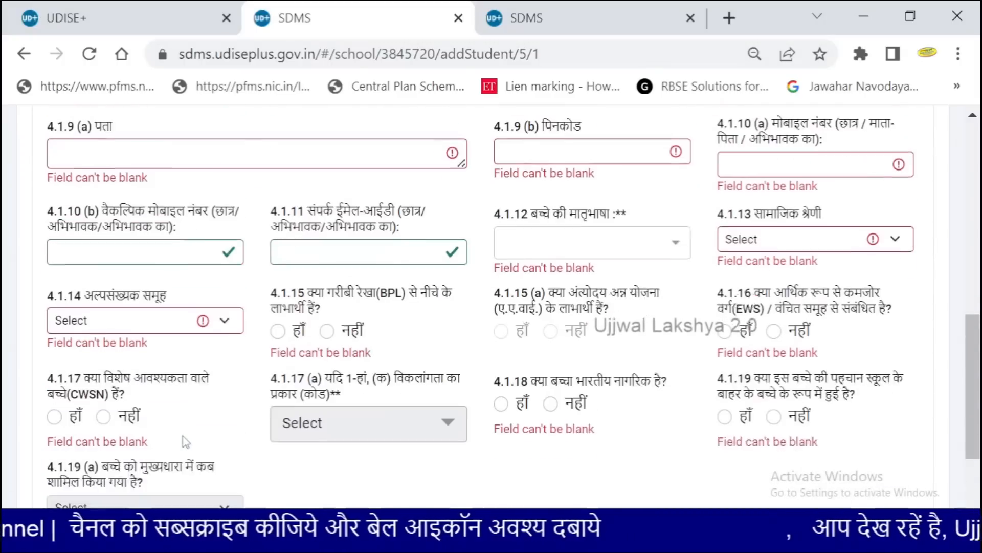
scroll(185, 441, up, 4)
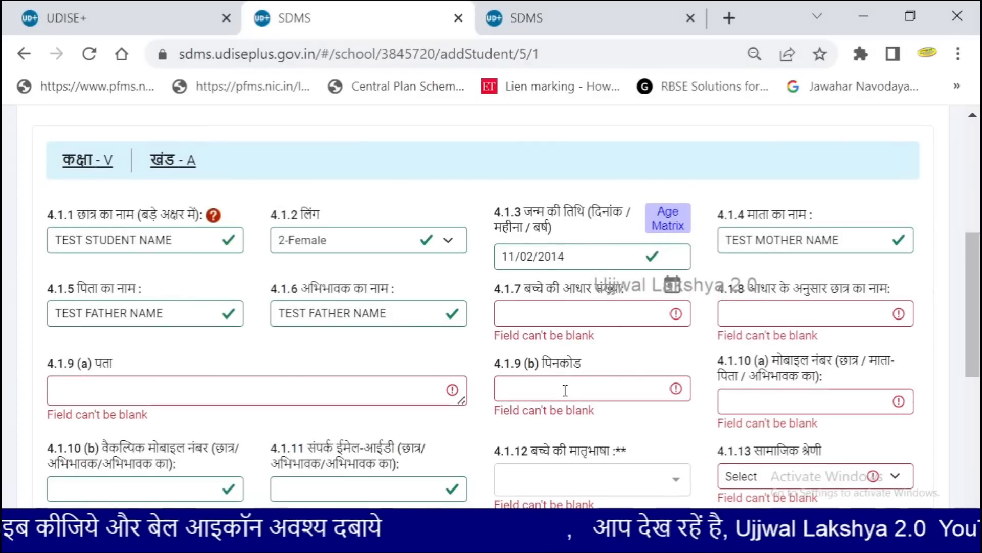
click(565, 316)
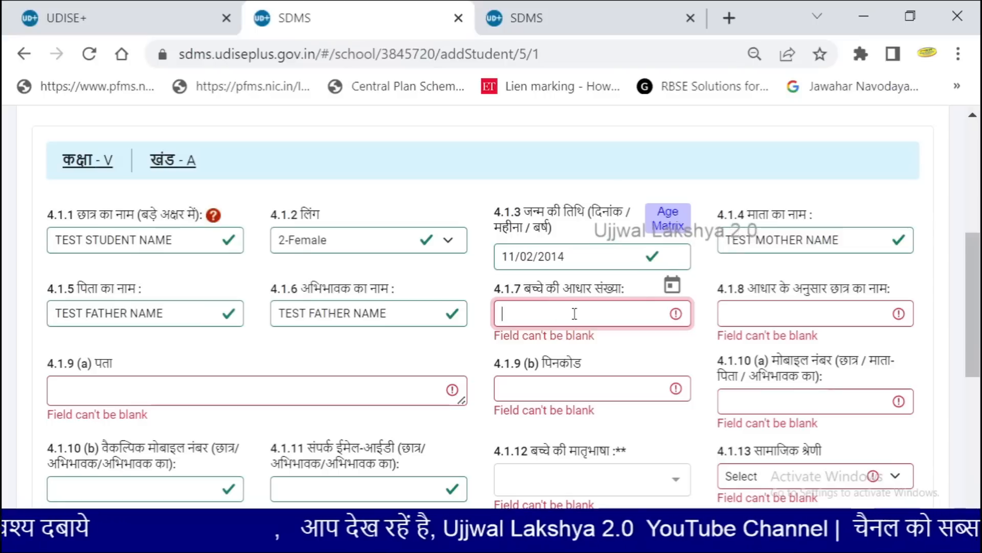
click(739, 317)
text(T)
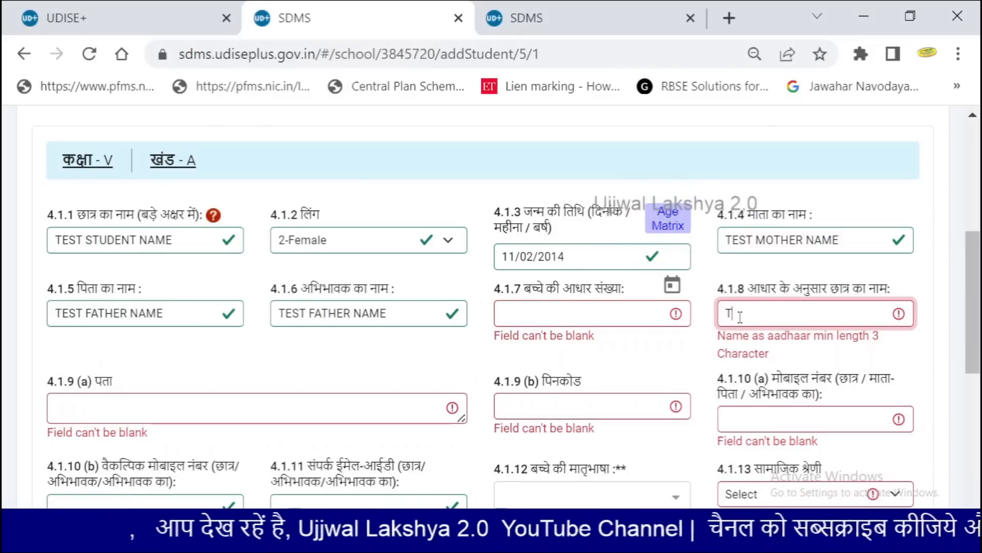
text(EST NAME)
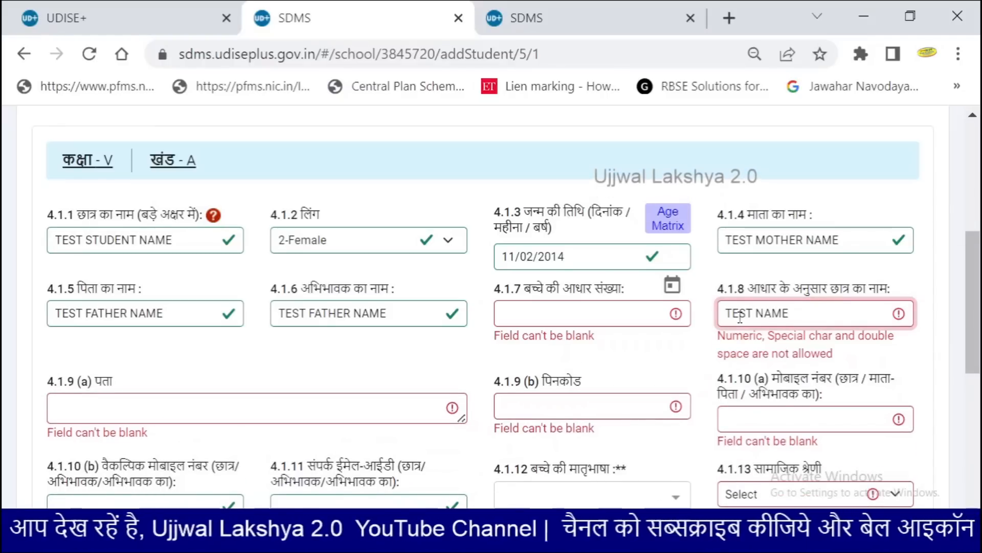
key(BackSpace)
key(BackSpace)
key(BackSpace)
key(BackSpace)
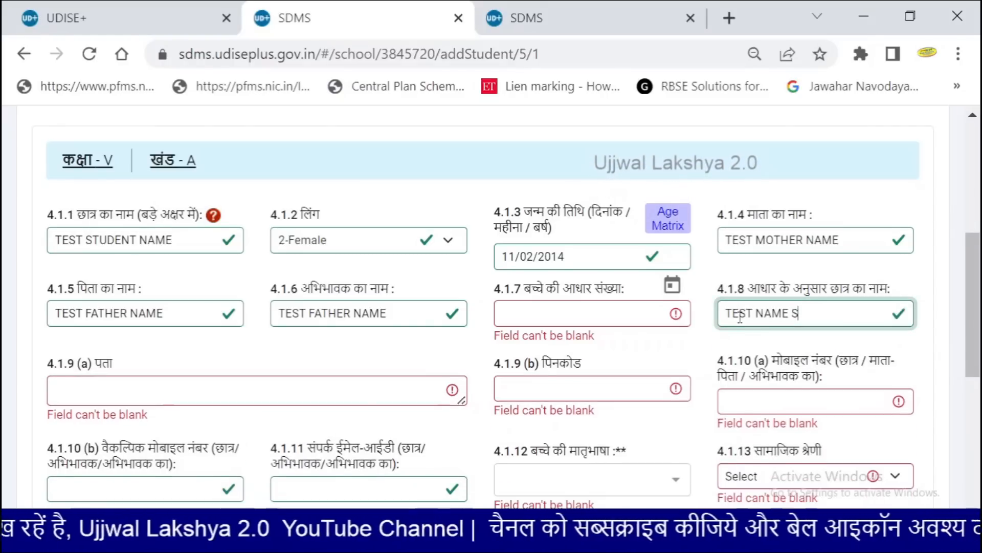
key(BackSpace)
text(STUDENT NAME)
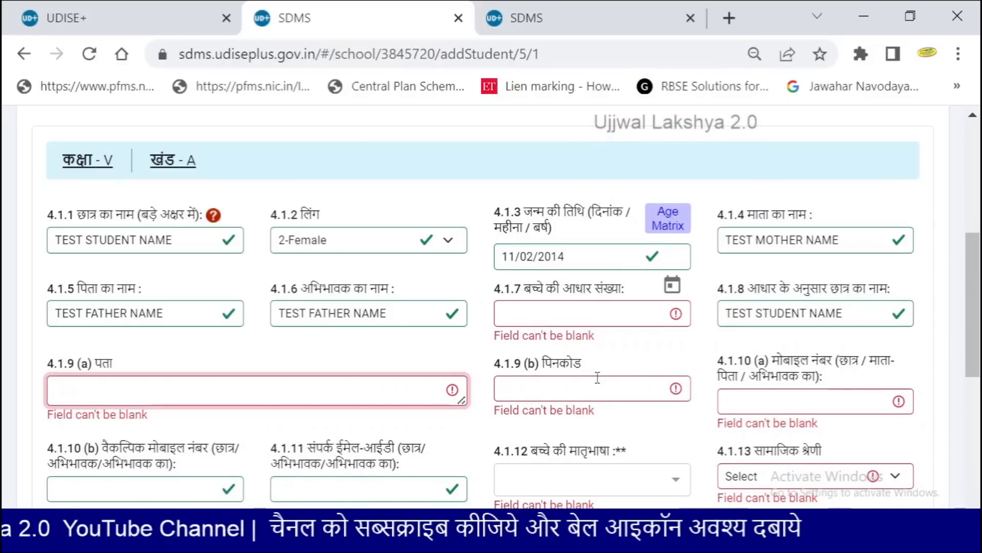
text(VILLA)
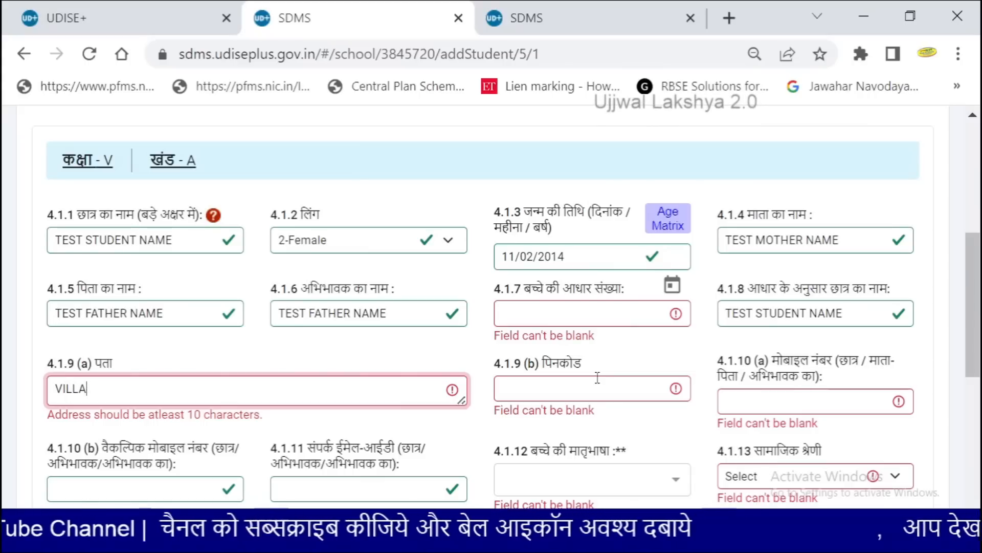
key(BackSpace)
text(ABC)
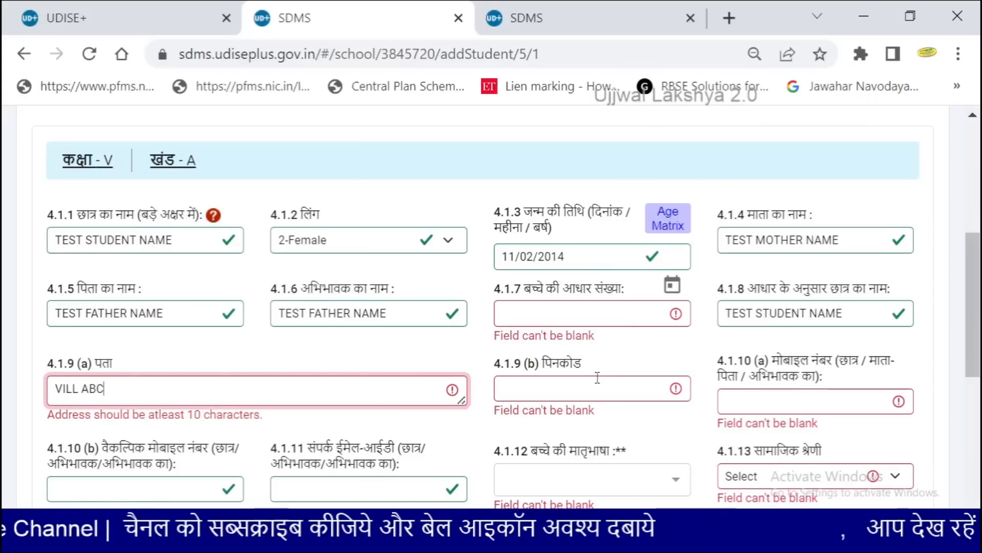
text( POST DEFT)
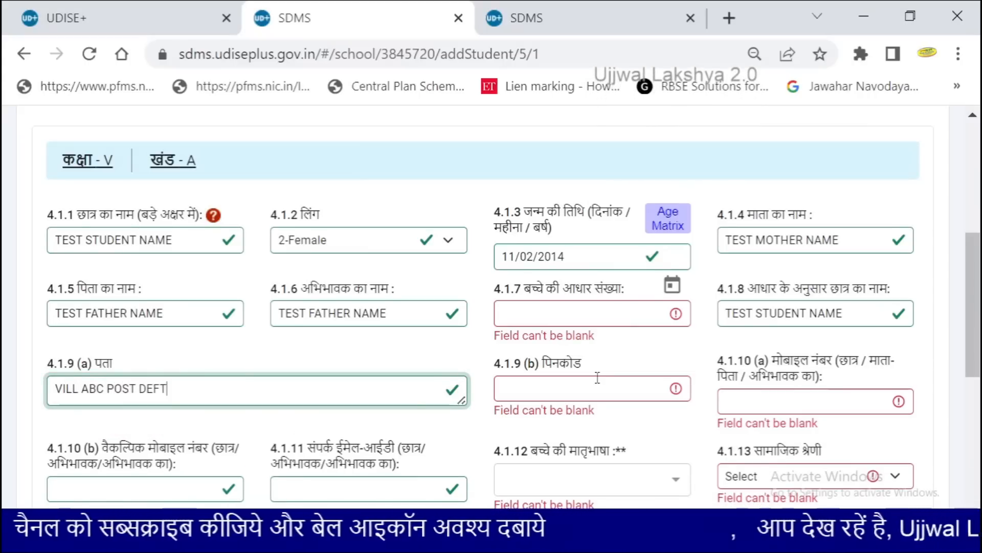
key(BackSpace)
Enter pincode 493115
click(597, 378)
text(493115)
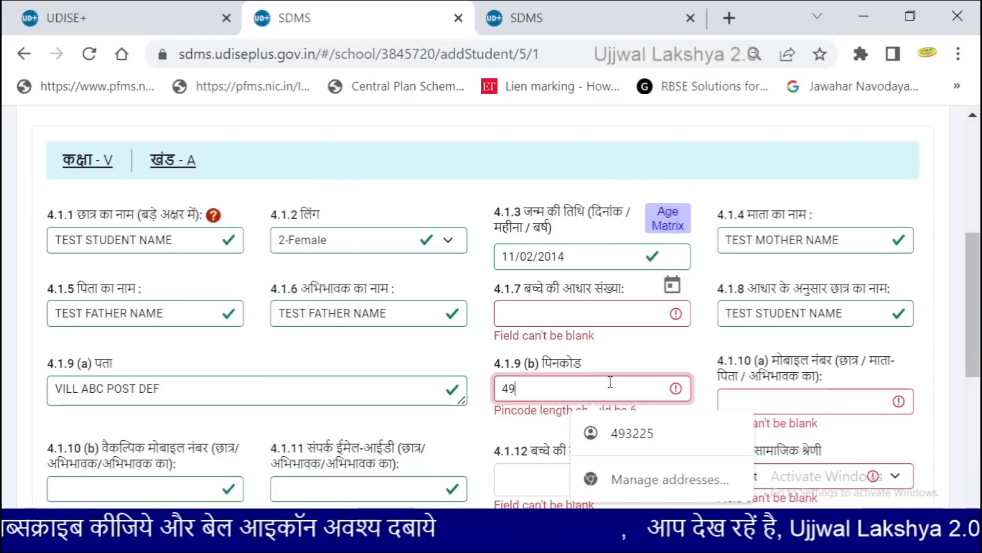
key(Tab)
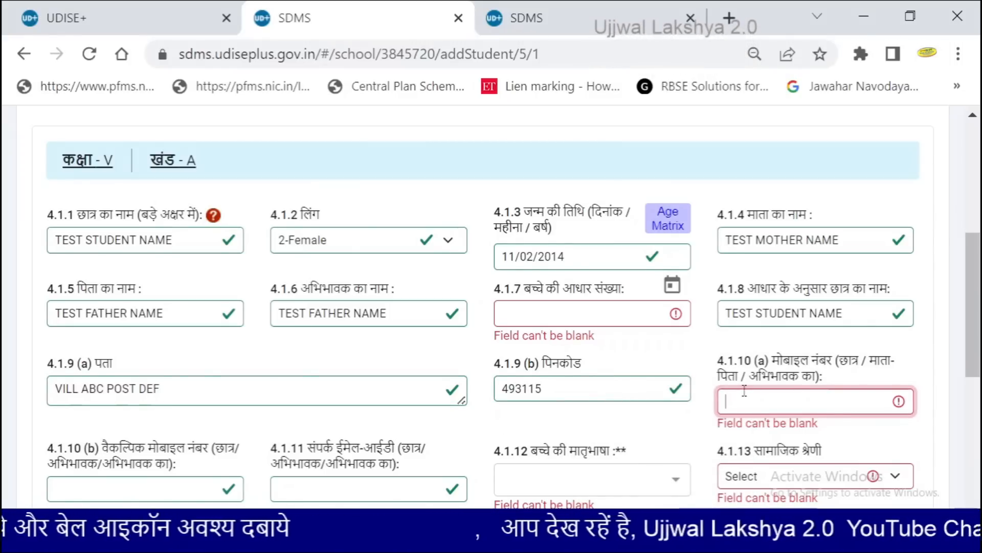
scroll(746, 396, down, 2)
Step through the mobile, alternate mobile and email contact fields, leaving them blank
click(852, 267)
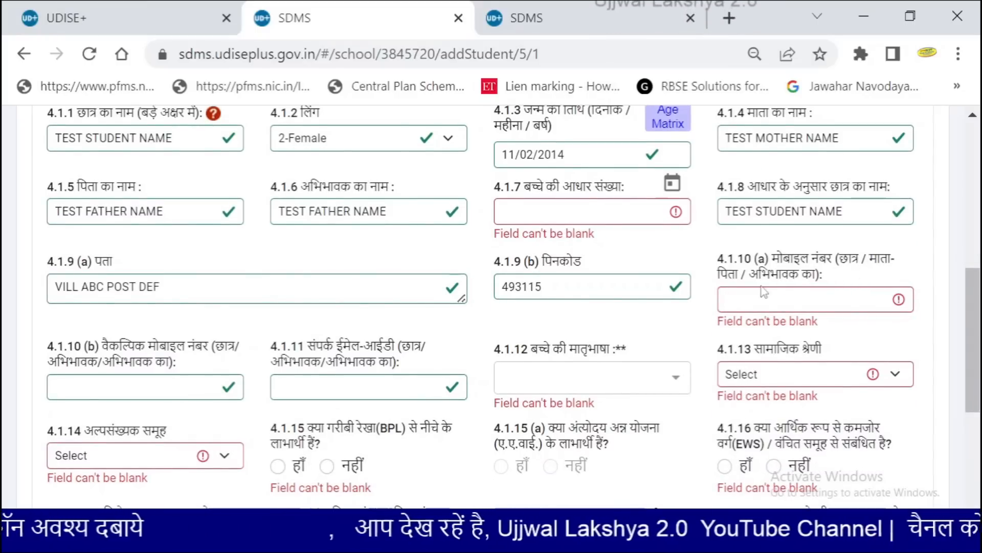
click(732, 302)
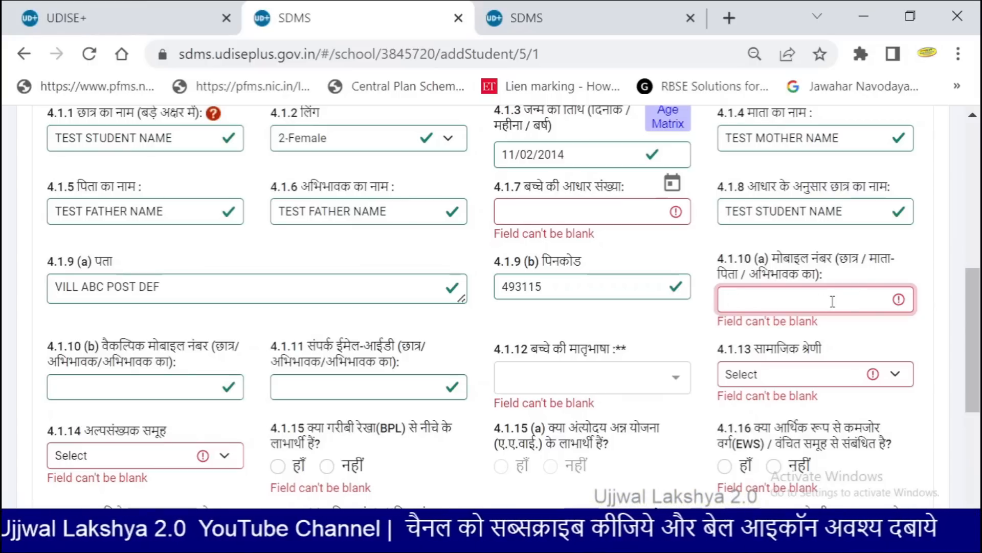
scroll(814, 314, down, 2)
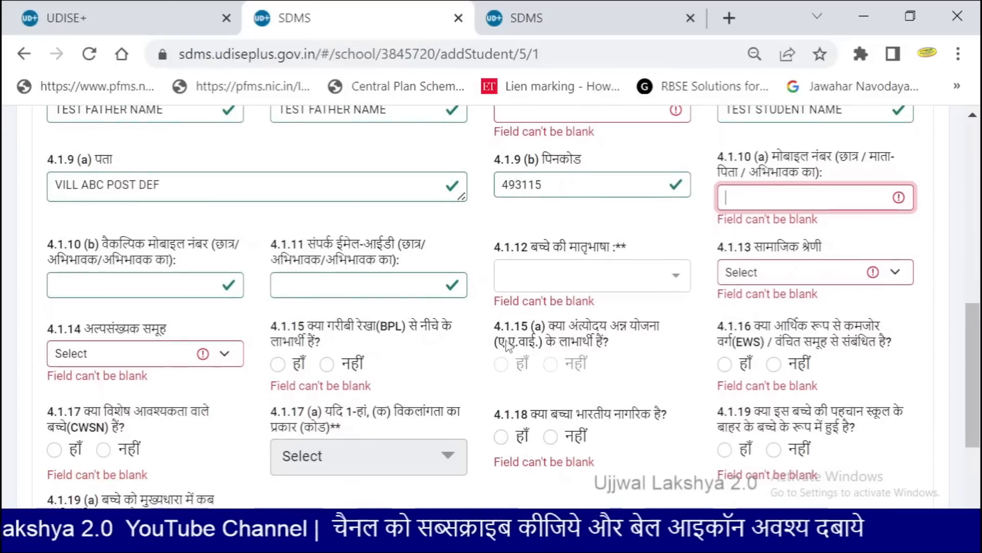
click(131, 276)
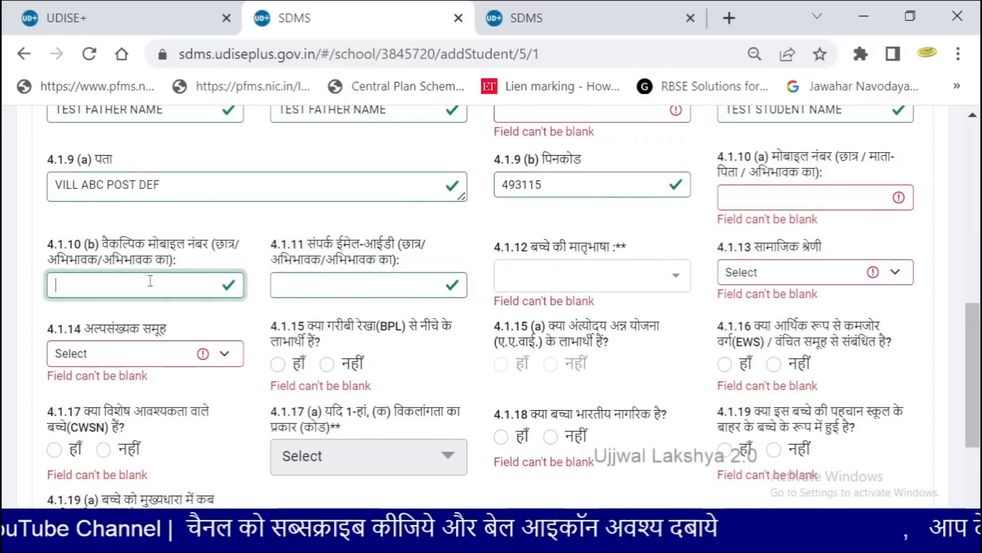
click(296, 287)
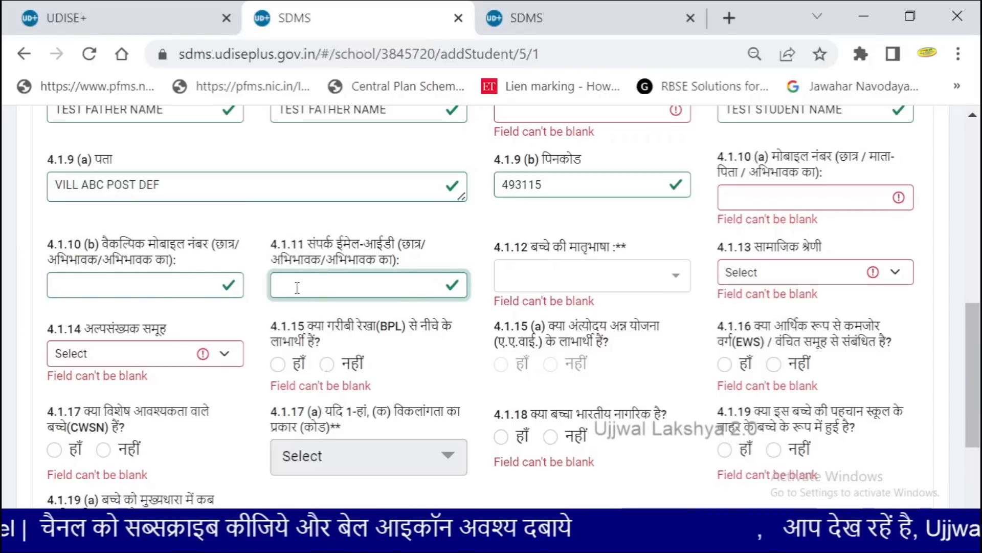
Set mother tongue to 33-HINDI - Chhattisgarh and social category to 4 - OBC
click(532, 289)
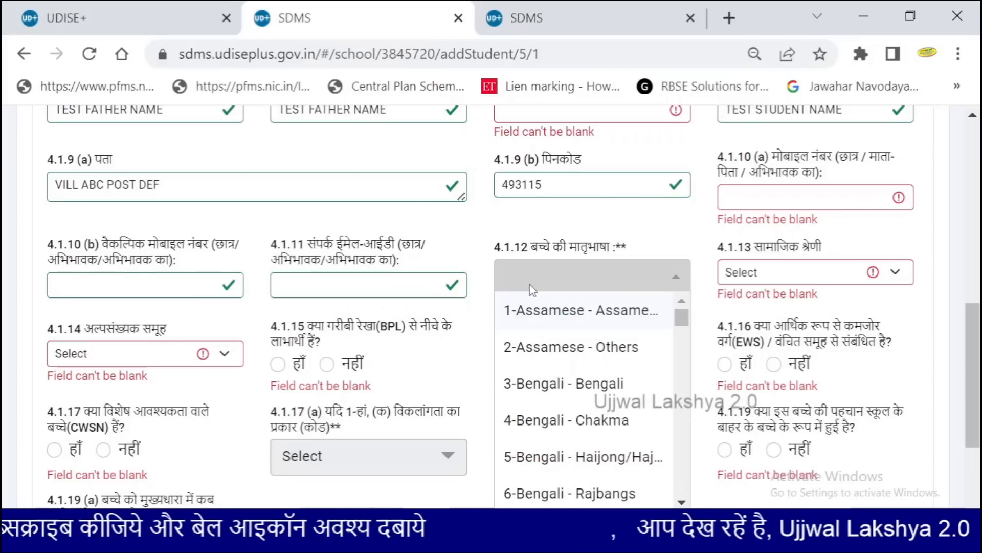
scroll(529, 284, down, 2)
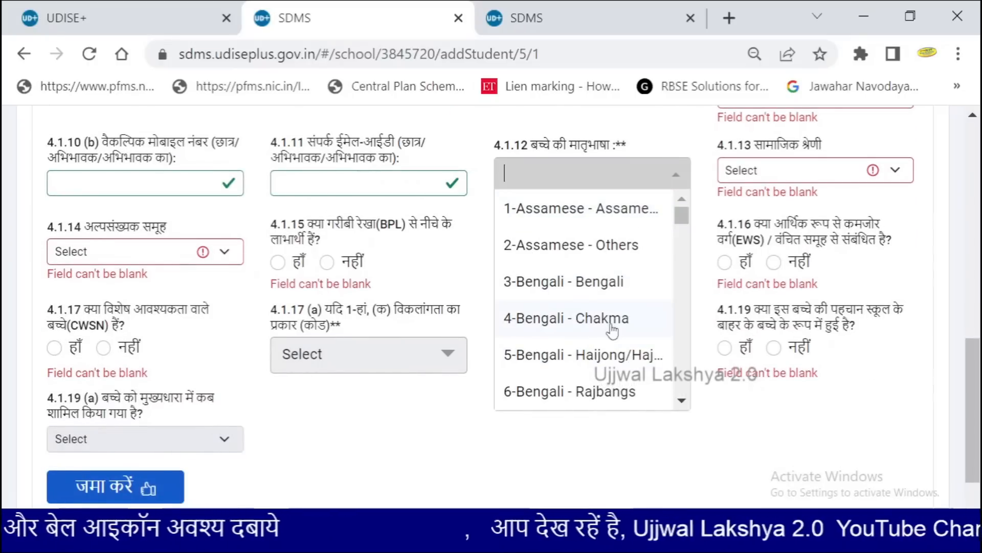
click(681, 399)
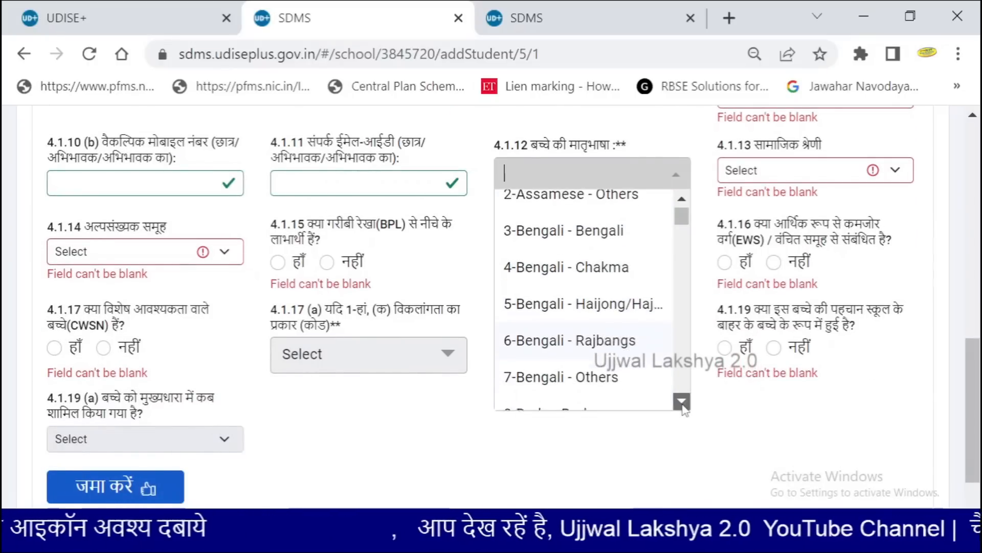
scroll(683, 404, down, 5)
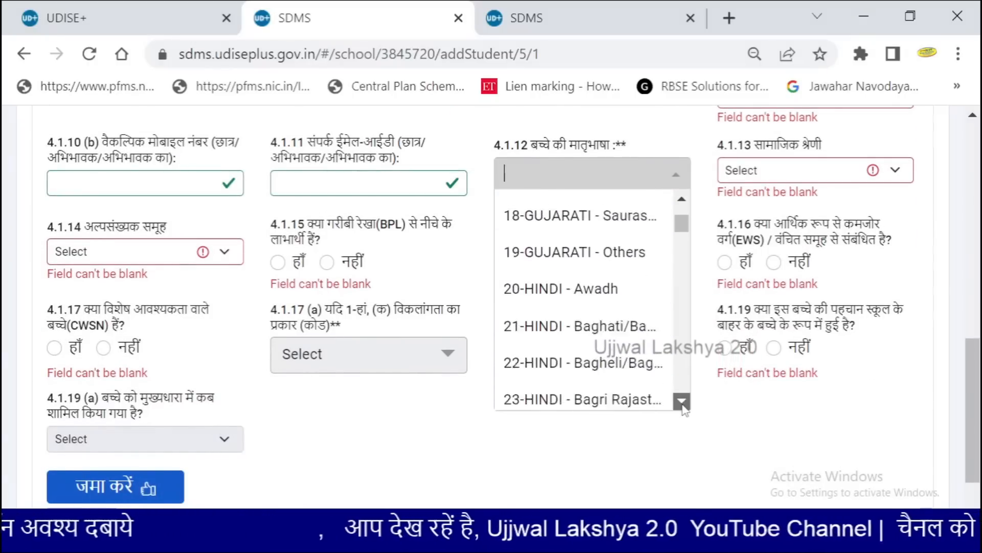
click(682, 401)
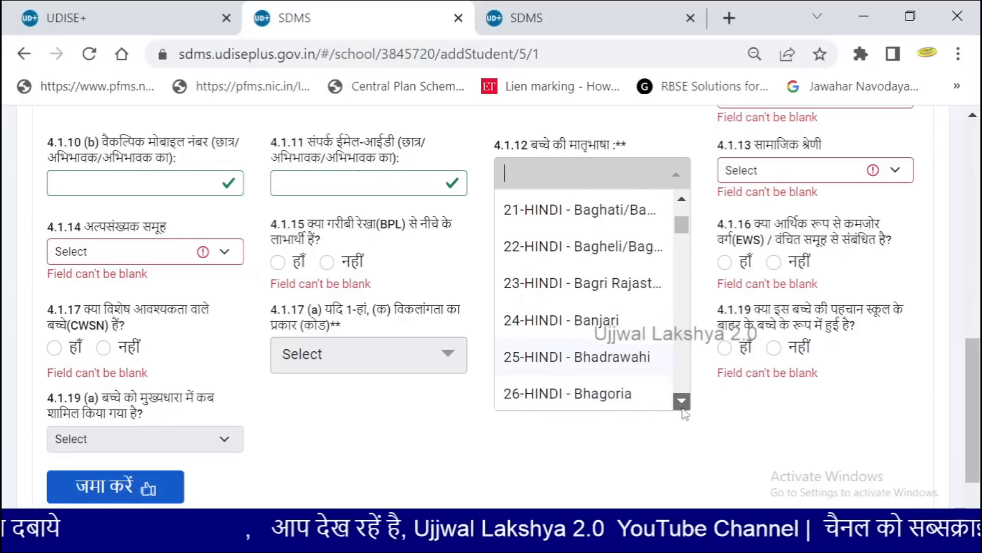
scroll(658, 383, down, 2)
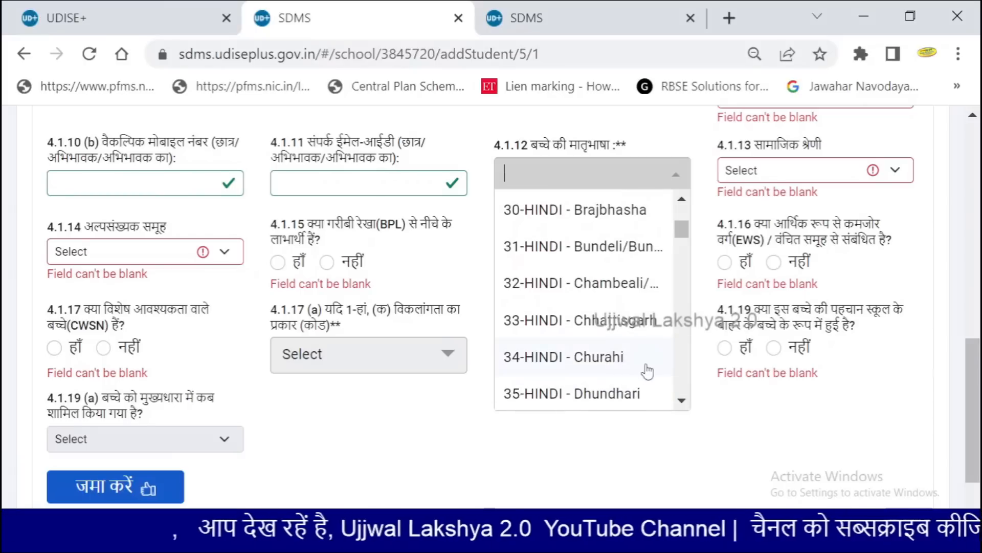
click(585, 321)
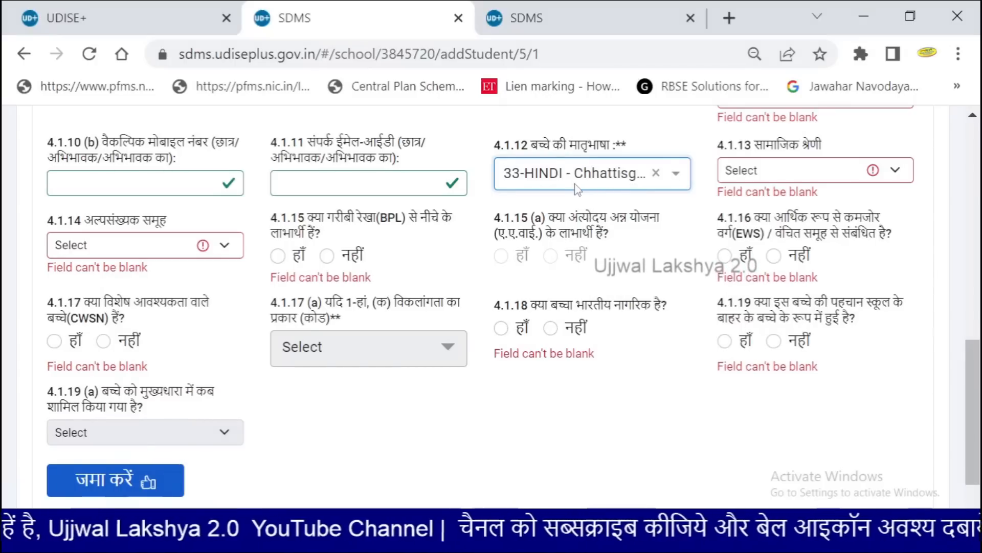
click(743, 171)
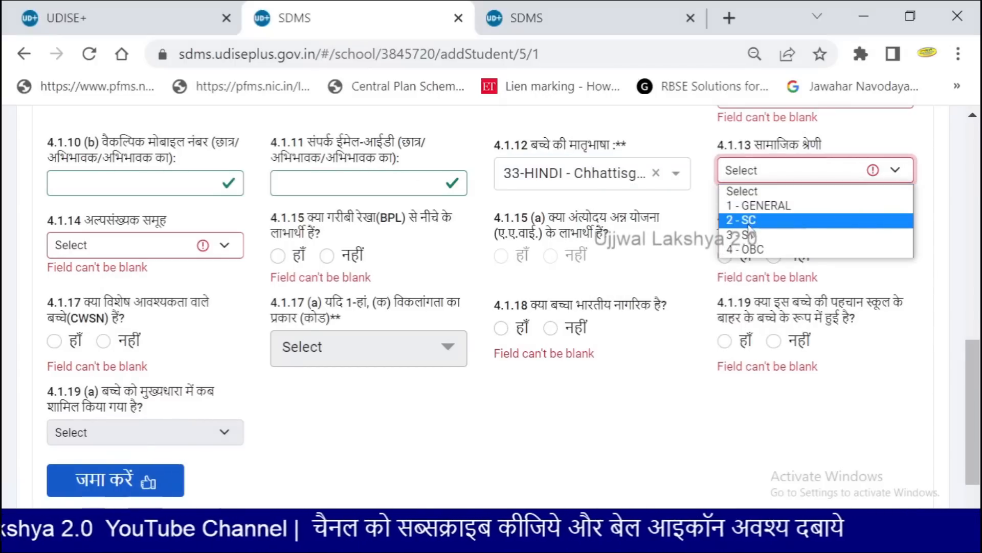
click(747, 250)
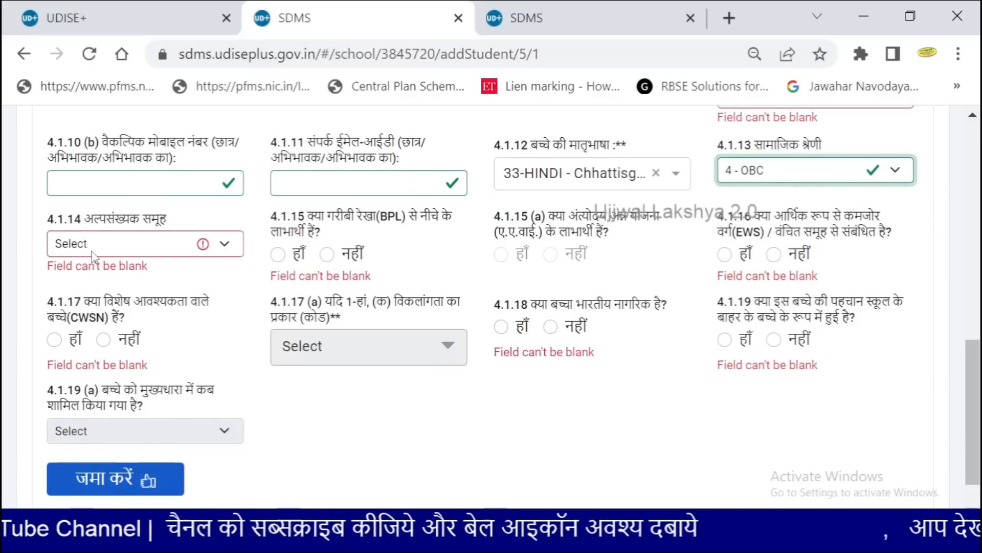
Zoom the page to 100% and set the minority group to 7-NA
key(ctrl+plus)
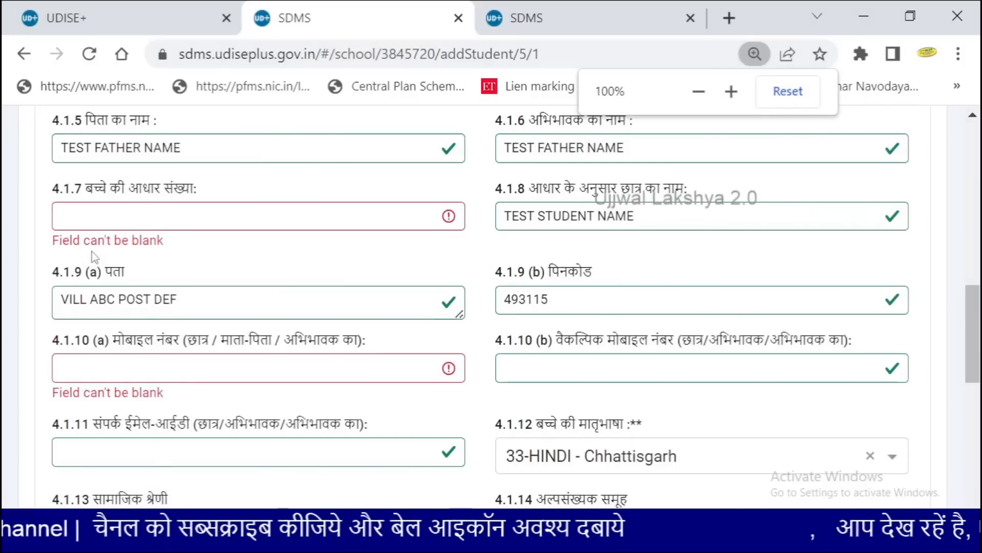
scroll(93, 256, down, 1)
scroll(93, 256, down, 5)
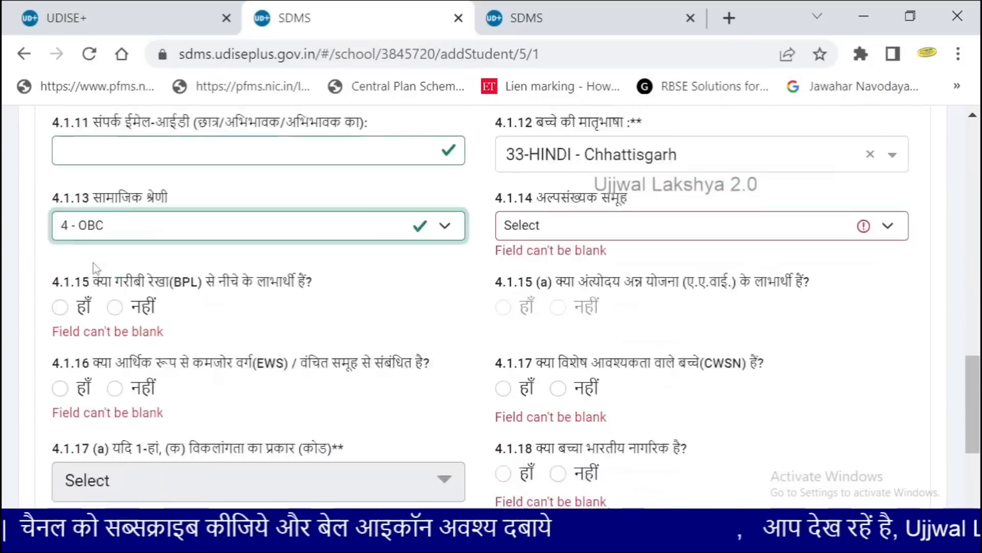
scroll(93, 262, up, 2)
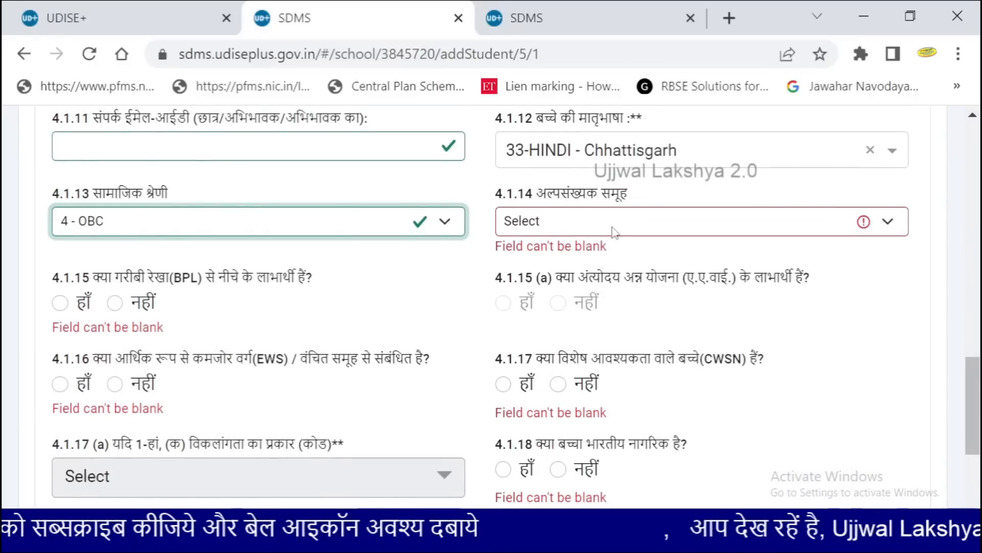
click(617, 223)
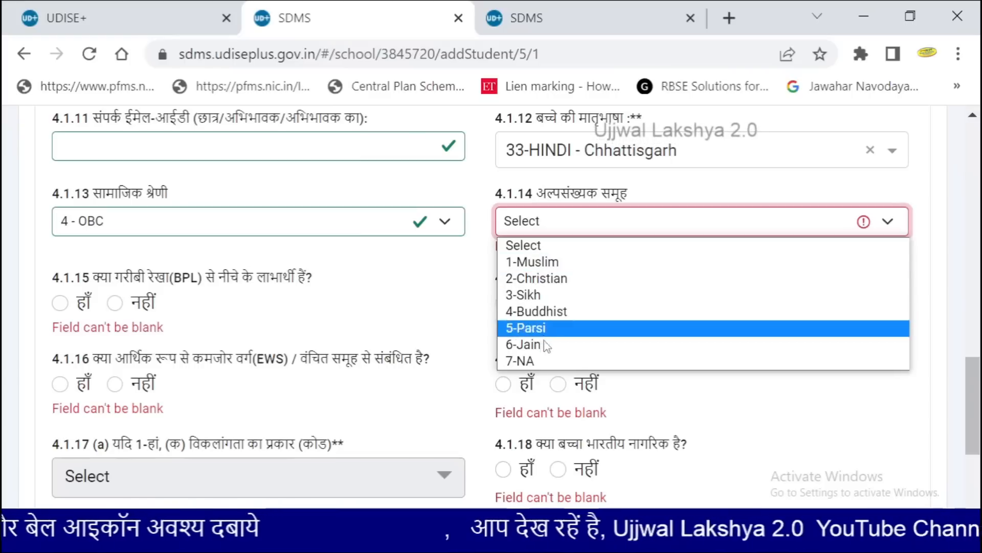
click(544, 361)
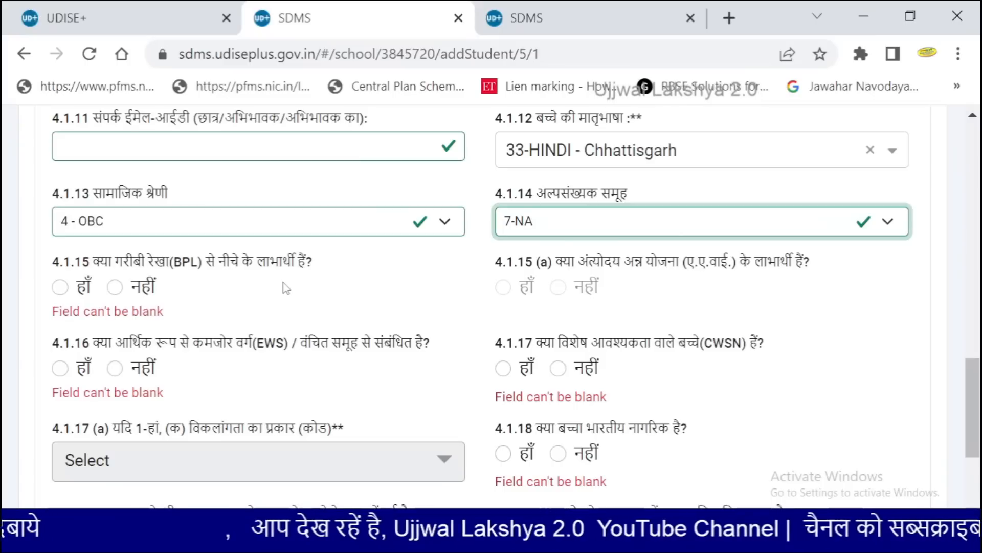
Answer Yes (हाँ) to the BPL beneficiary question 4.1.15
click(60, 288)
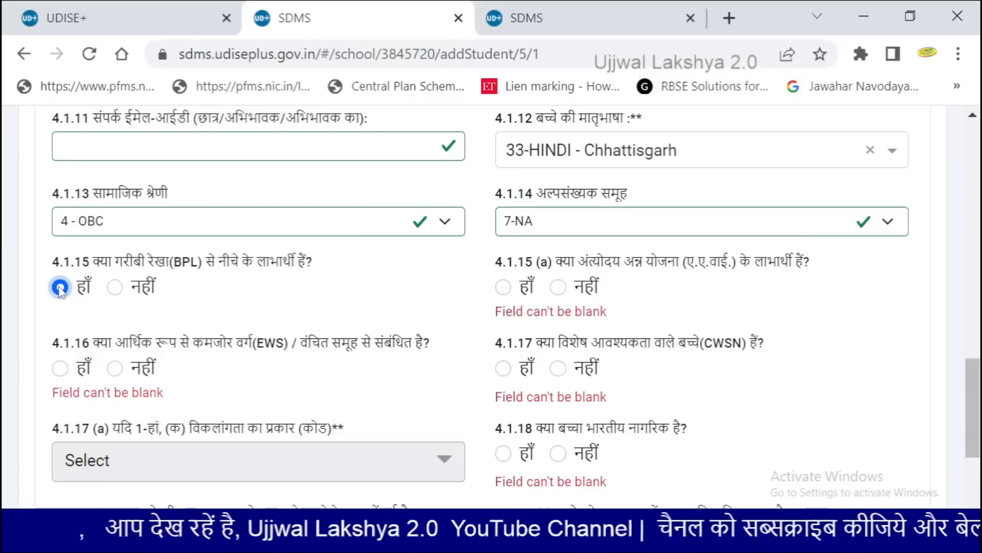
click(115, 288)
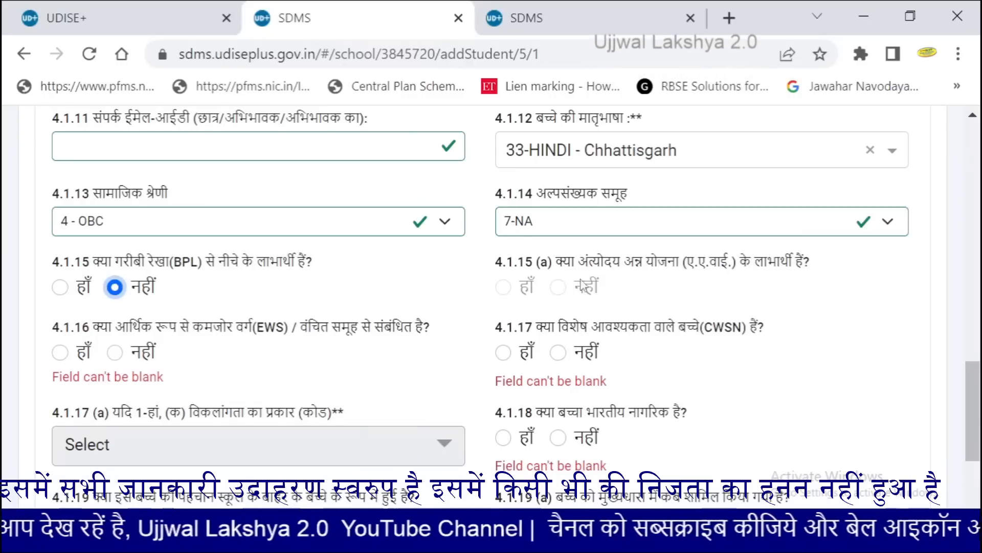
click(60, 288)
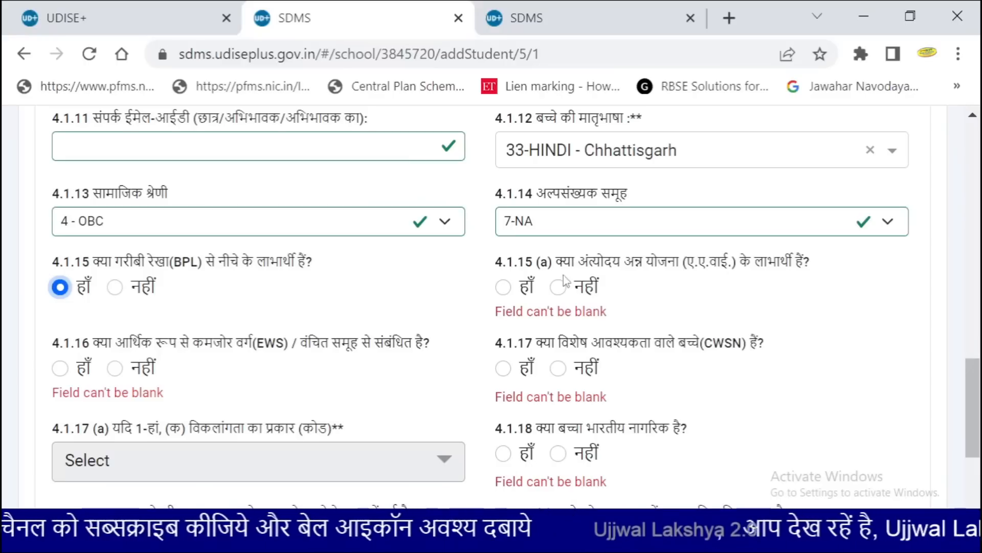
Answer Yes to the AAY beneficiary and EWS questions
click(503, 288)
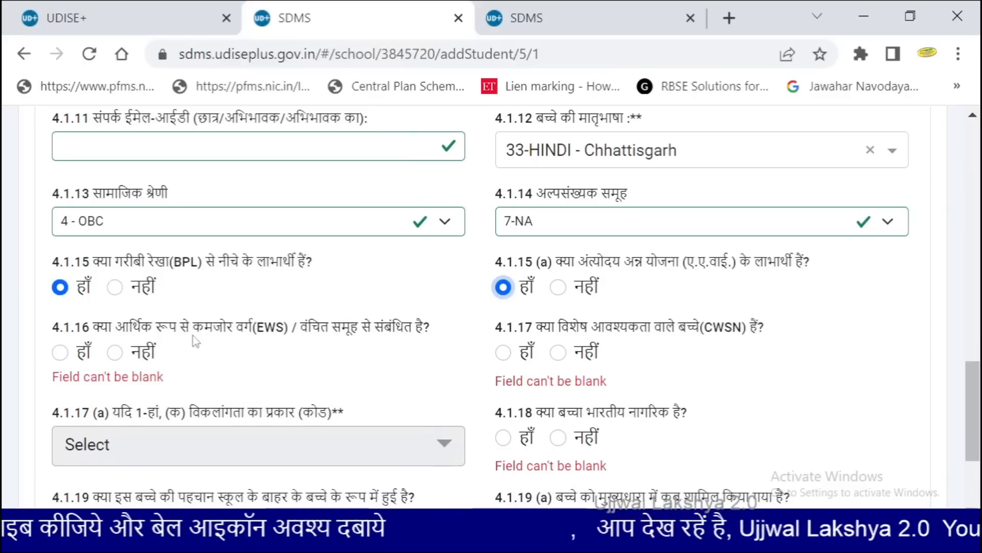
scroll(194, 341, down, 2)
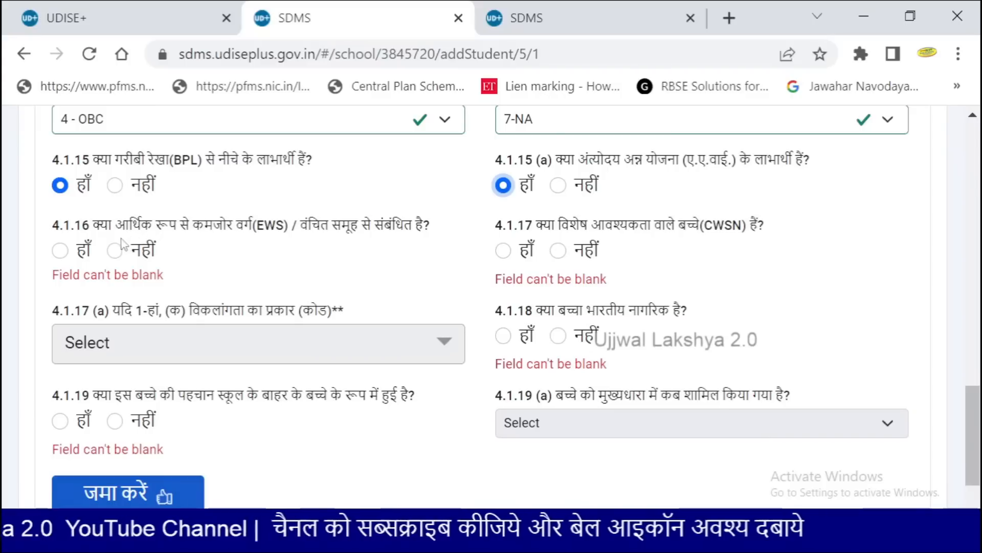
click(61, 250)
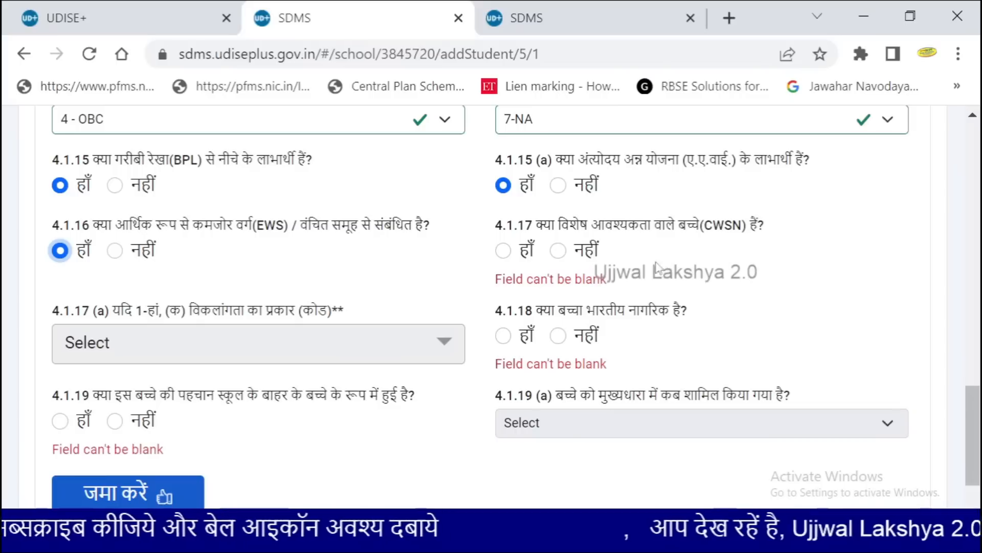
Try CWSN disability types, then set special needs to No and Indian citizen to Yes
click(503, 251)
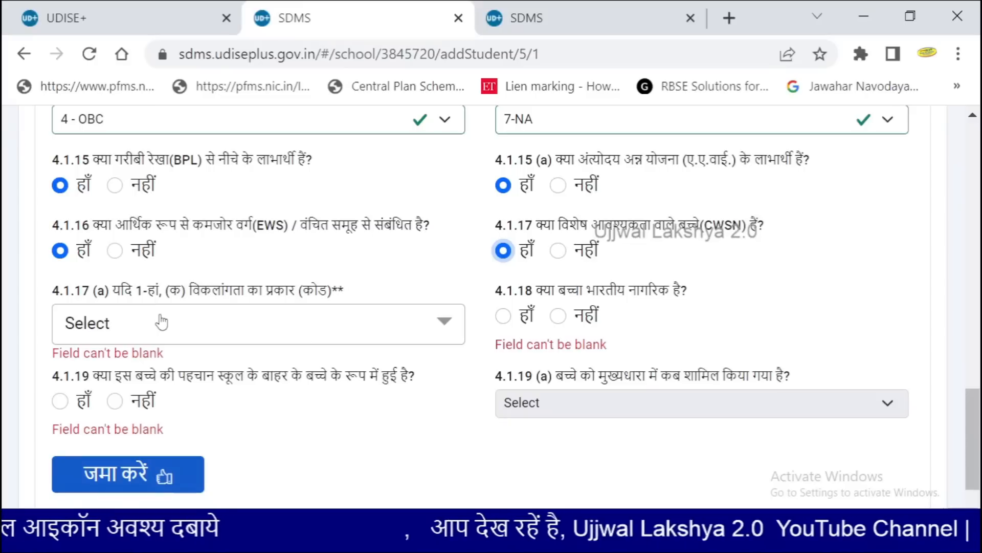
click(161, 327)
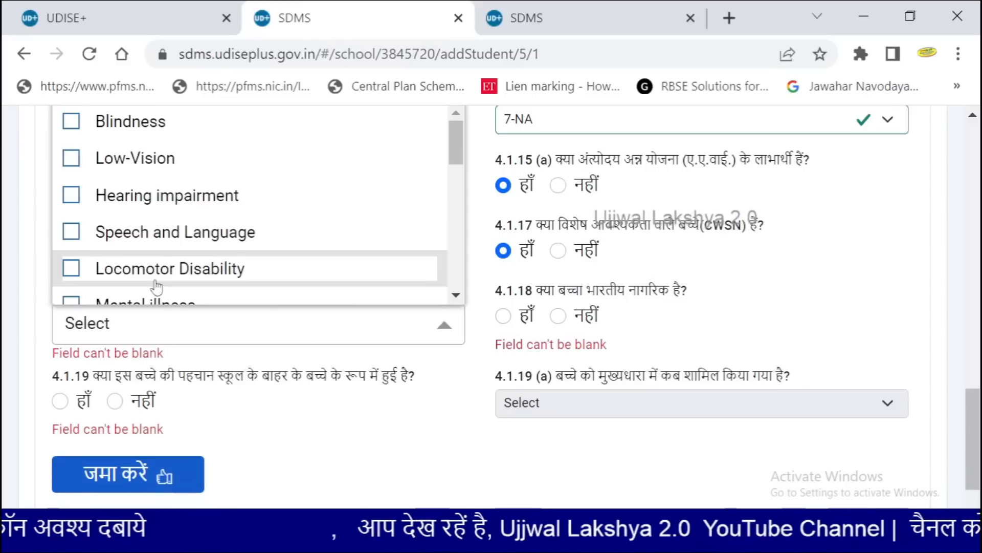
scroll(159, 221, down, 2)
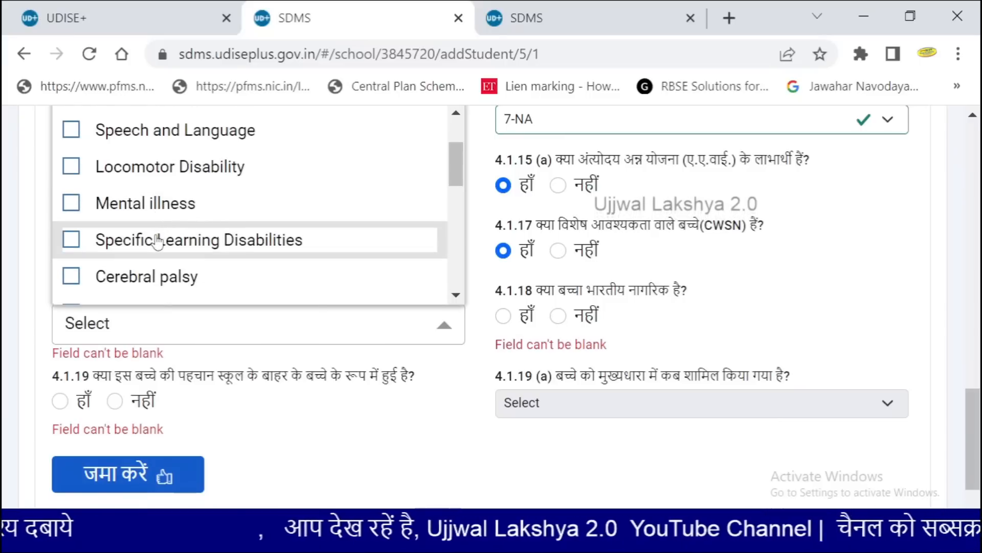
click(71, 166)
click(72, 202)
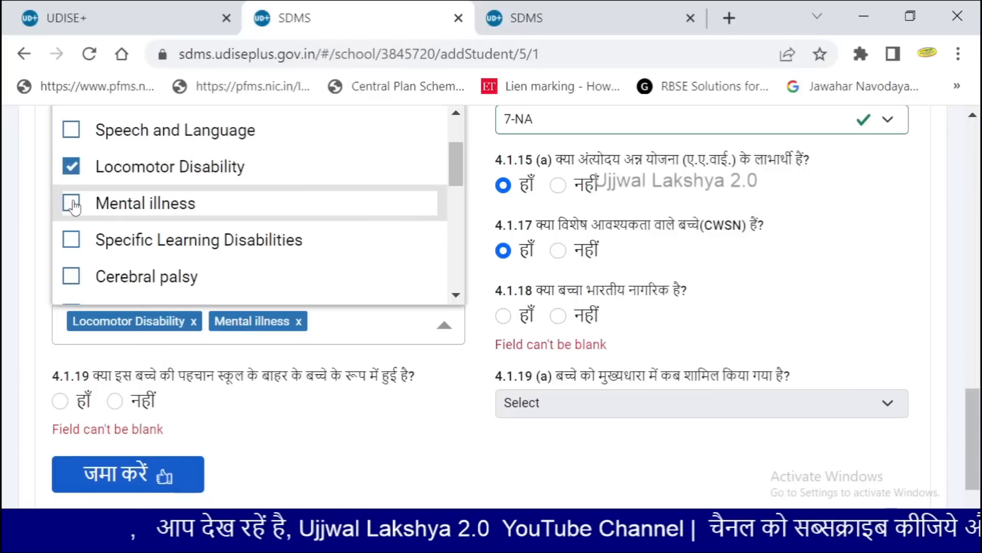
click(72, 240)
scroll(78, 256, up, 2)
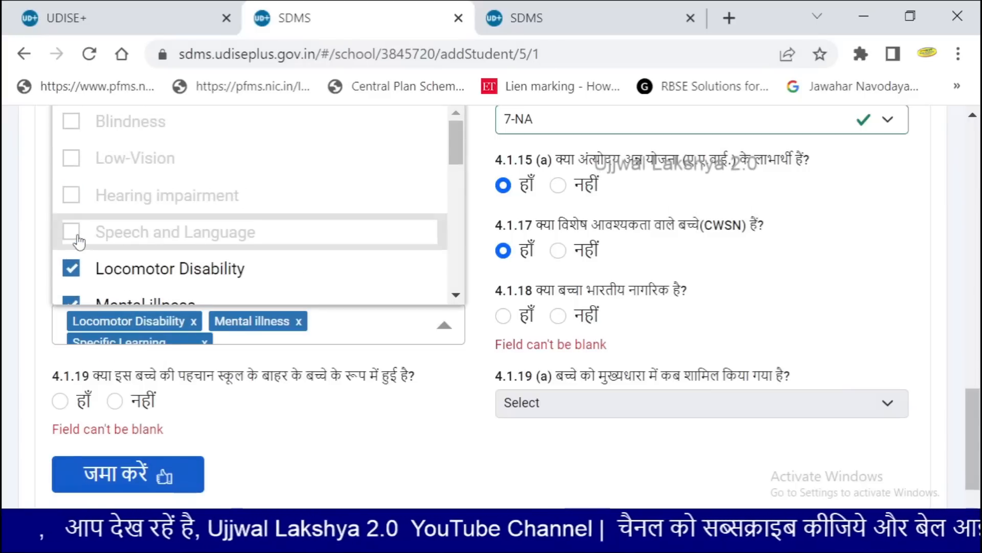
scroll(78, 241, down, 4)
scroll(82, 248, up, 2)
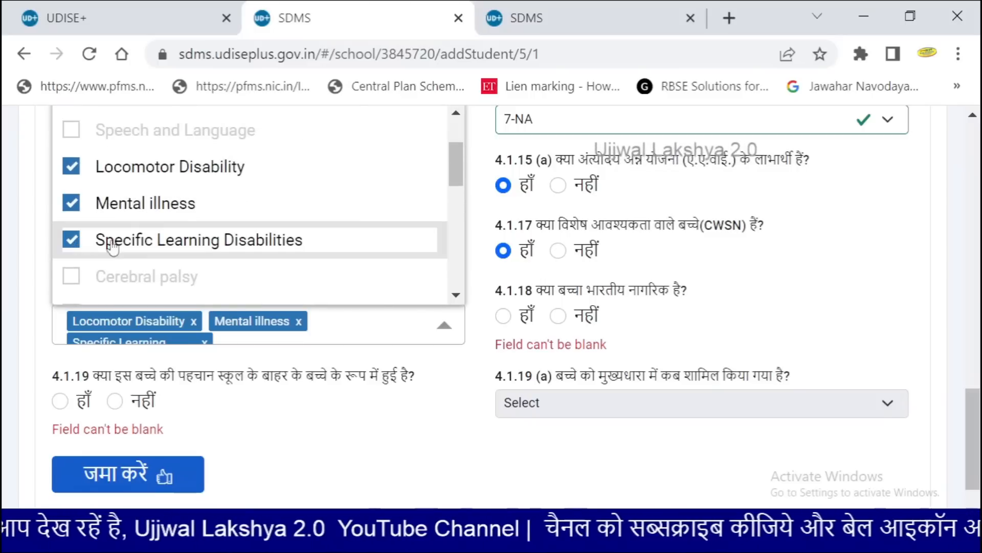
click(382, 332)
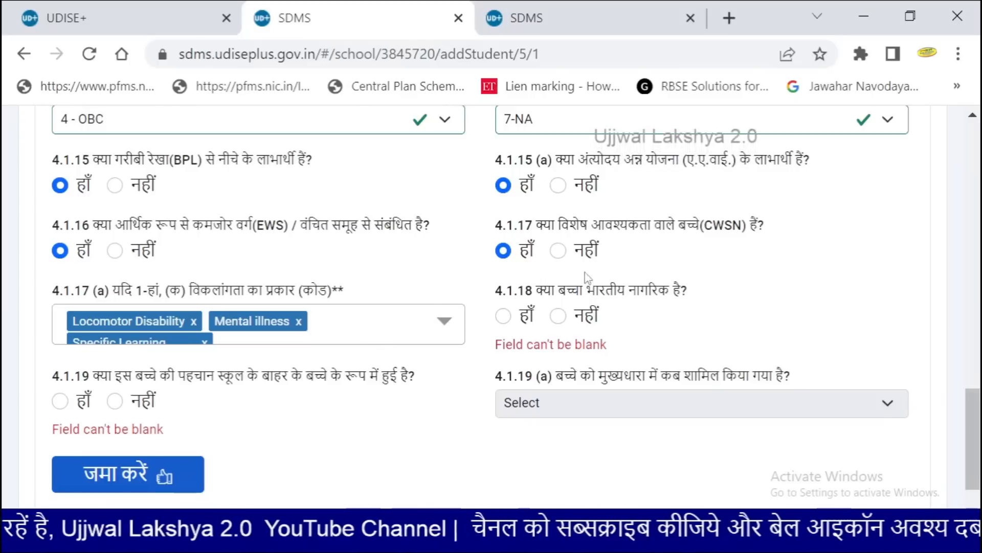
click(557, 250)
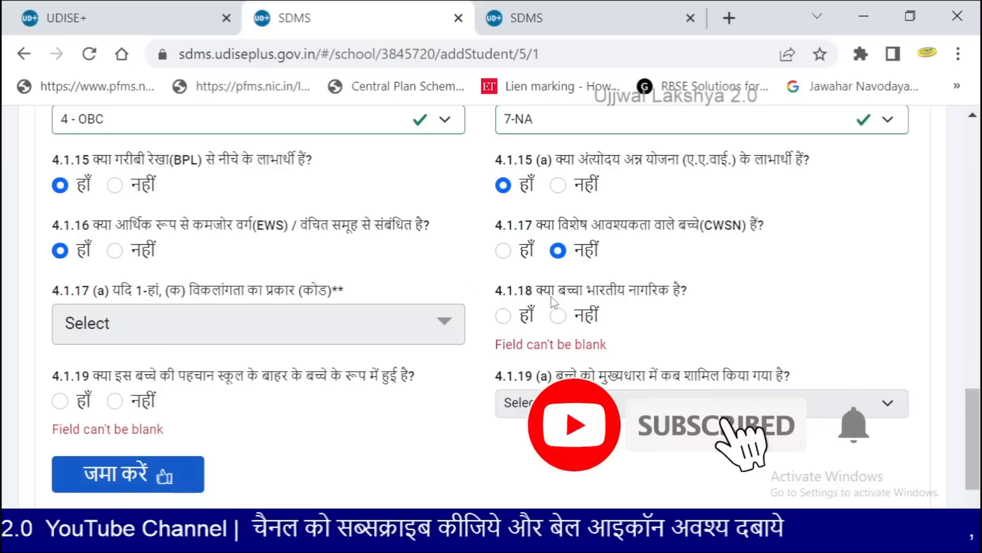
click(503, 317)
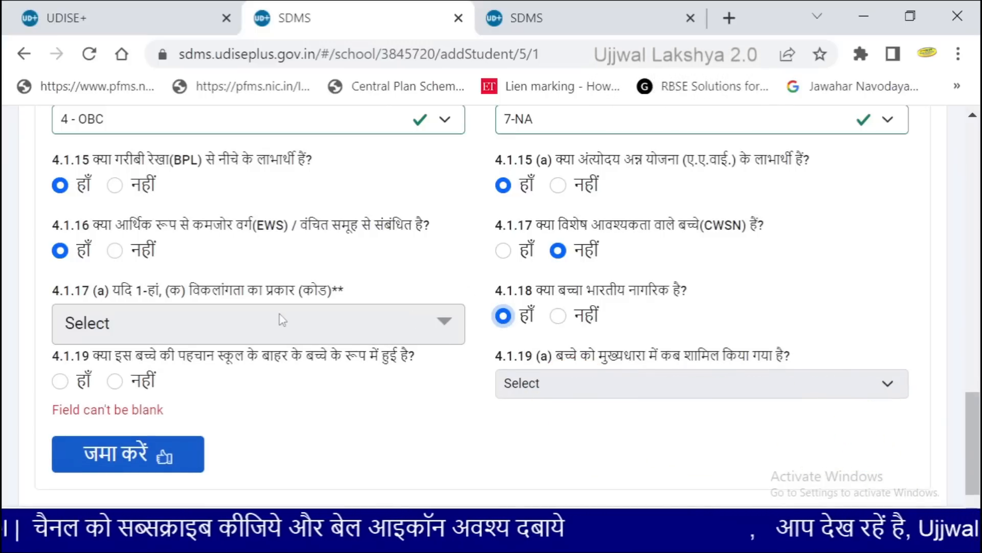
scroll(276, 320, down, 1)
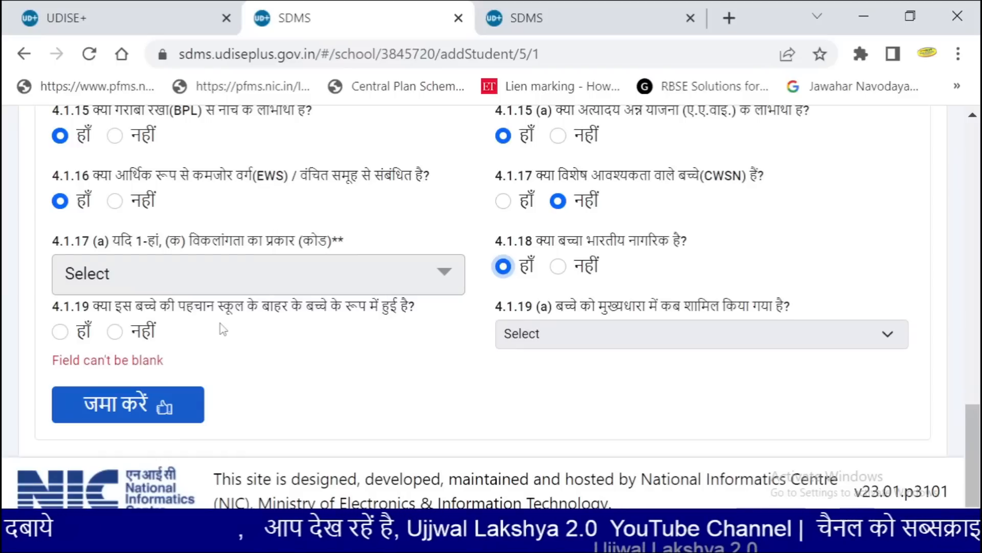
Set out-of-school 4.1.19 to No and submit, which flags blank Aadhaar and mobile fields
click(60, 333)
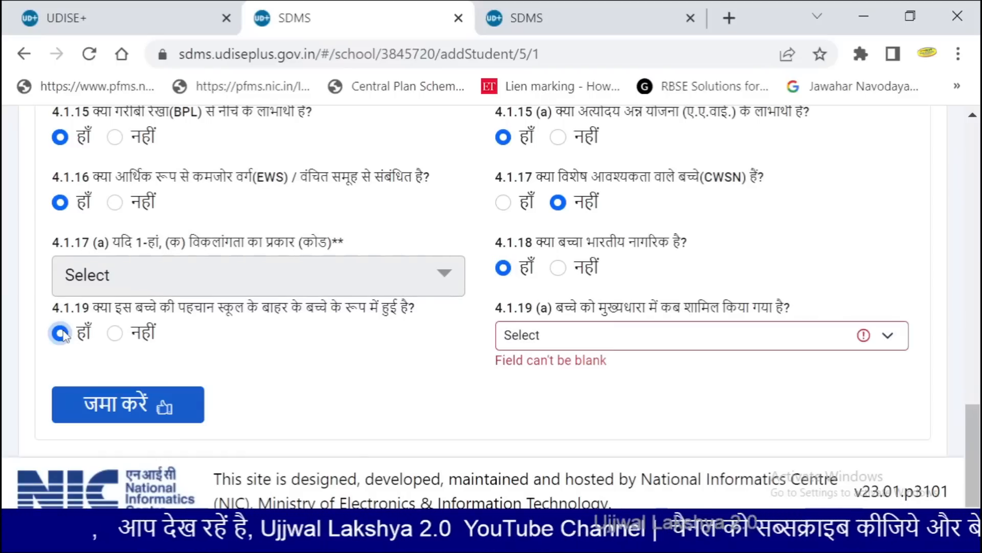
click(571, 338)
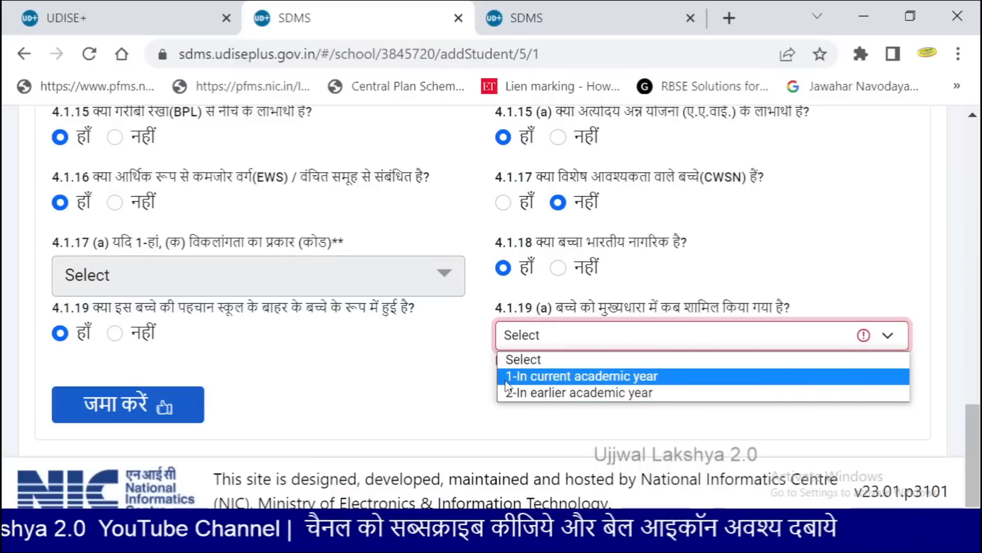
click(337, 352)
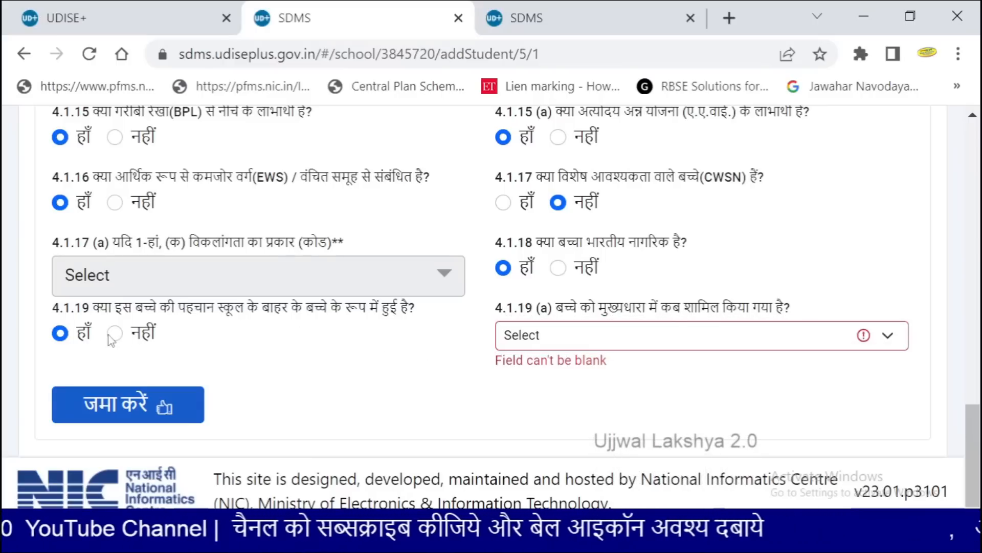
click(114, 333)
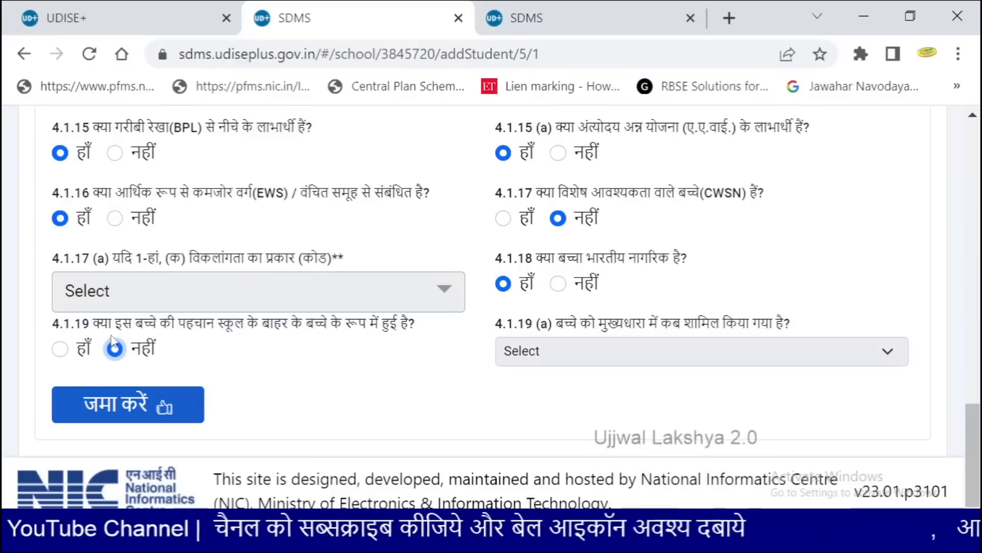
click(122, 417)
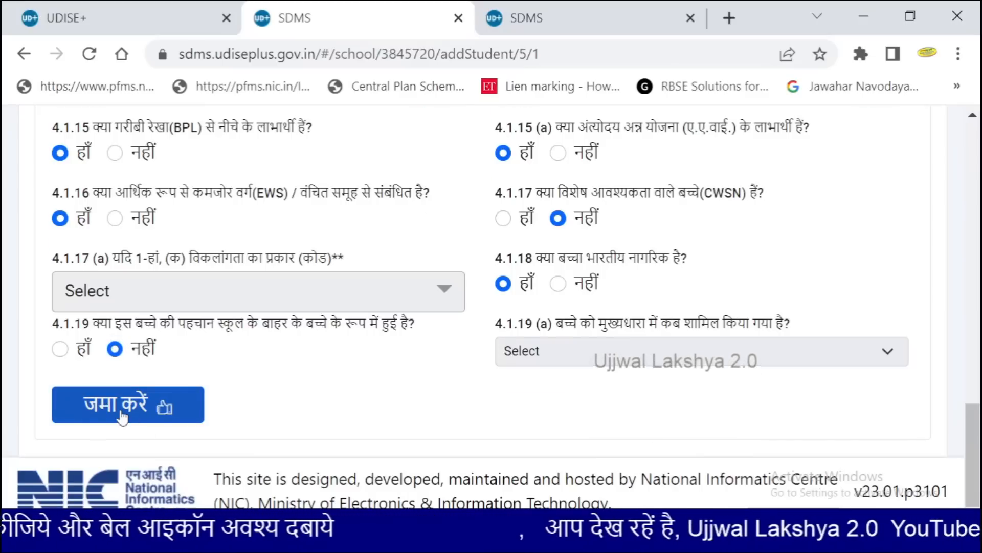
scroll(122, 417, up, 5)
scroll(87, 435, up, 5)
Fill the mobile number, paste the Aadhaar number into 4.1.7, and submit the form
scroll(125, 299, down, 2)
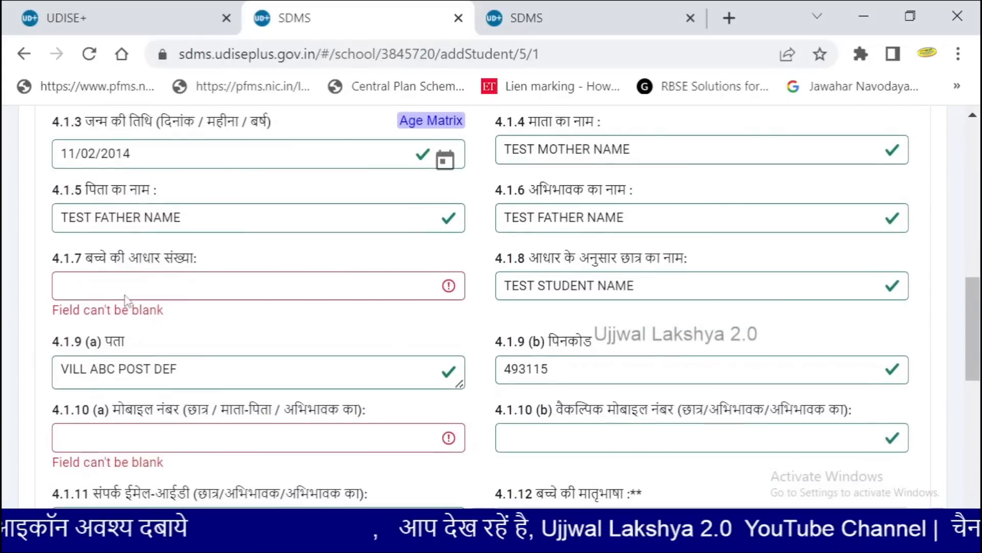
scroll(132, 420, down, 1)
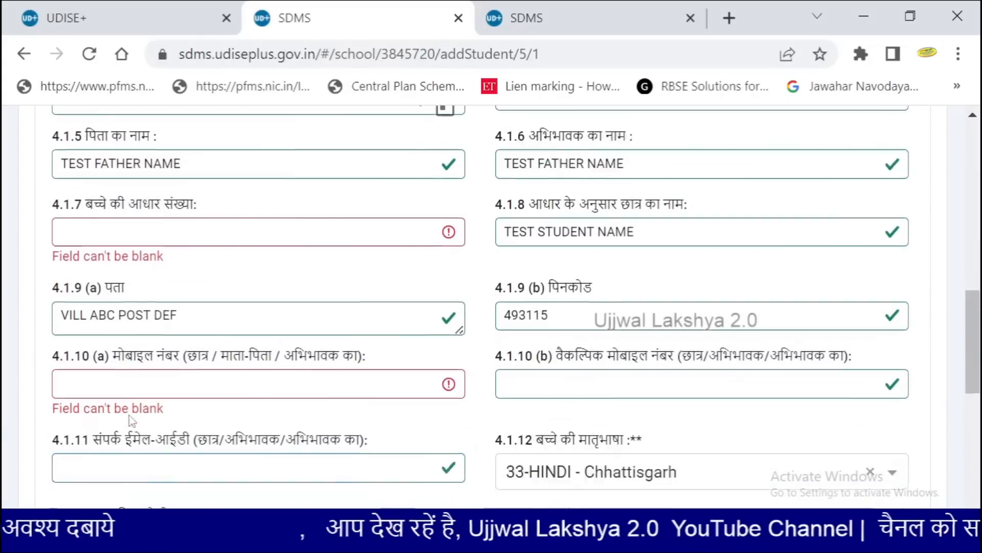
scroll(132, 420, down, 1)
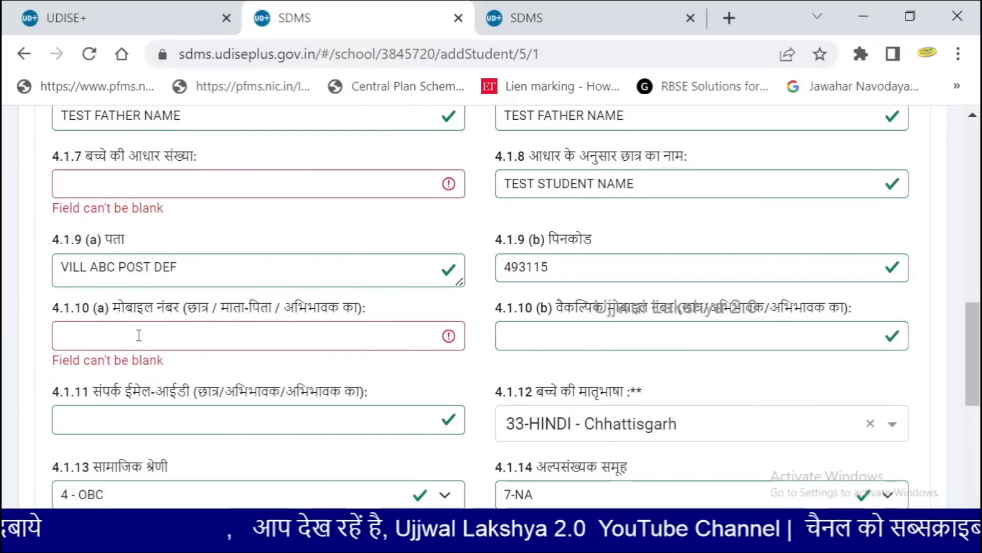
click(88, 342)
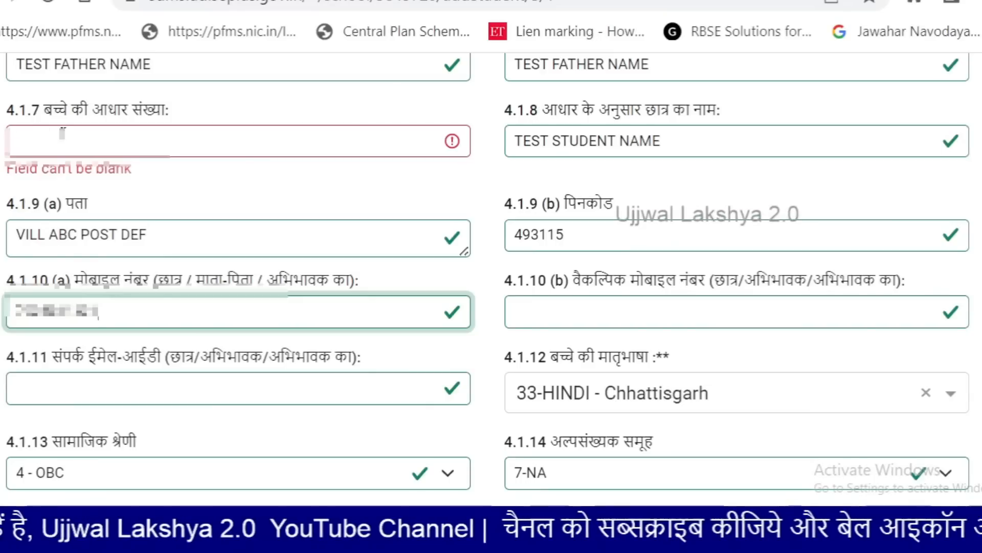
click(102, 180)
key(ctrl+v)
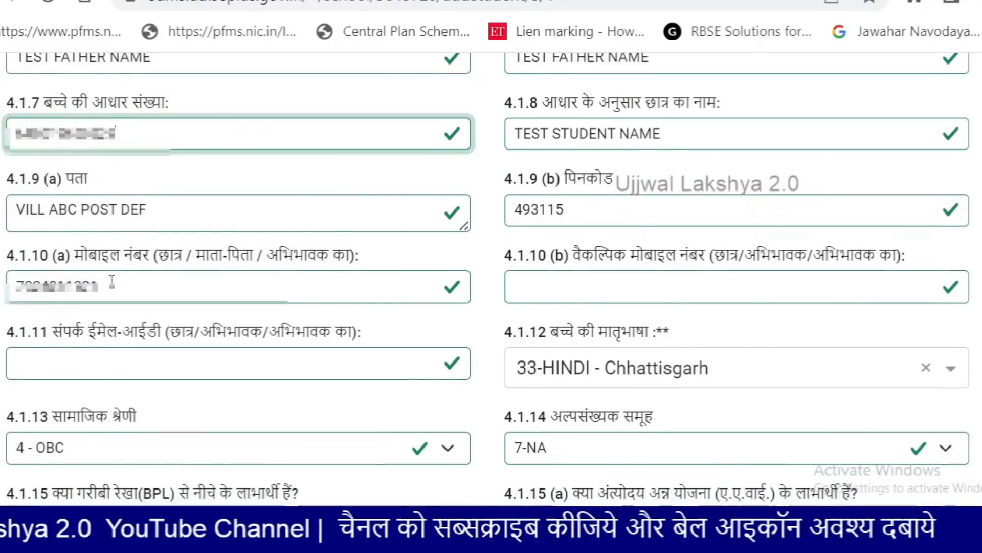
scroll(122, 367, down, 5)
click(88, 400)
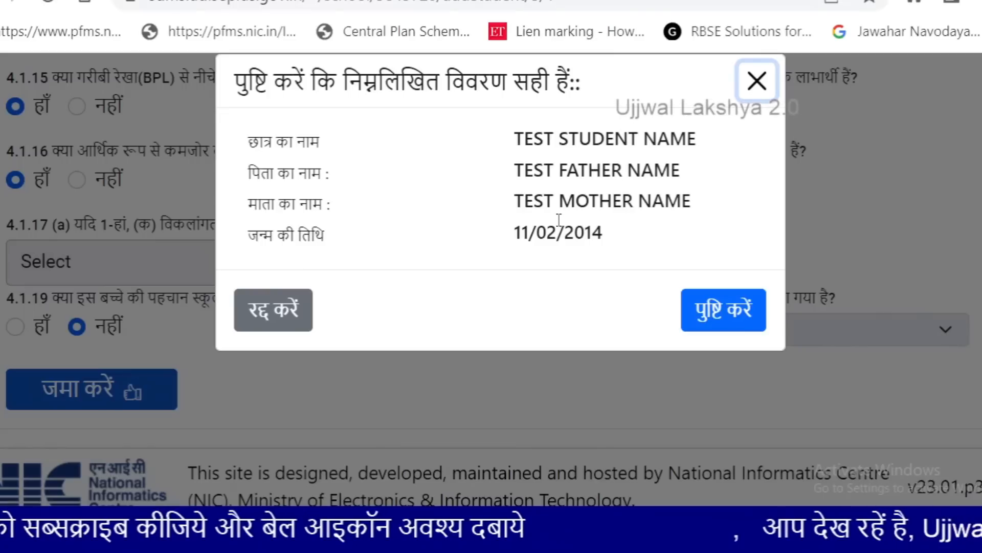
Confirm the student's details, then zoom the enrolment form out to 90%
click(737, 310)
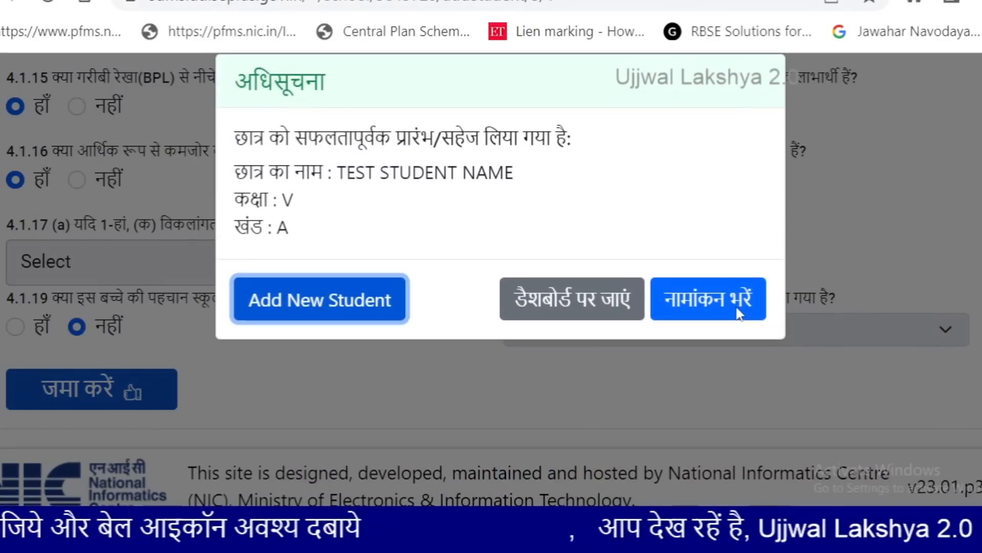
click(723, 311)
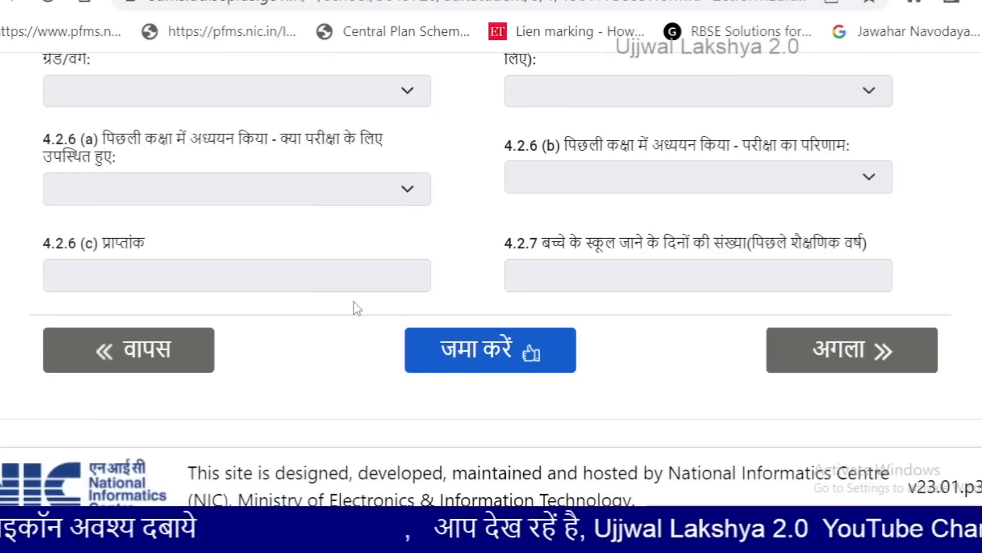
scroll(354, 303, up, 6)
scroll(354, 306, up, 8)
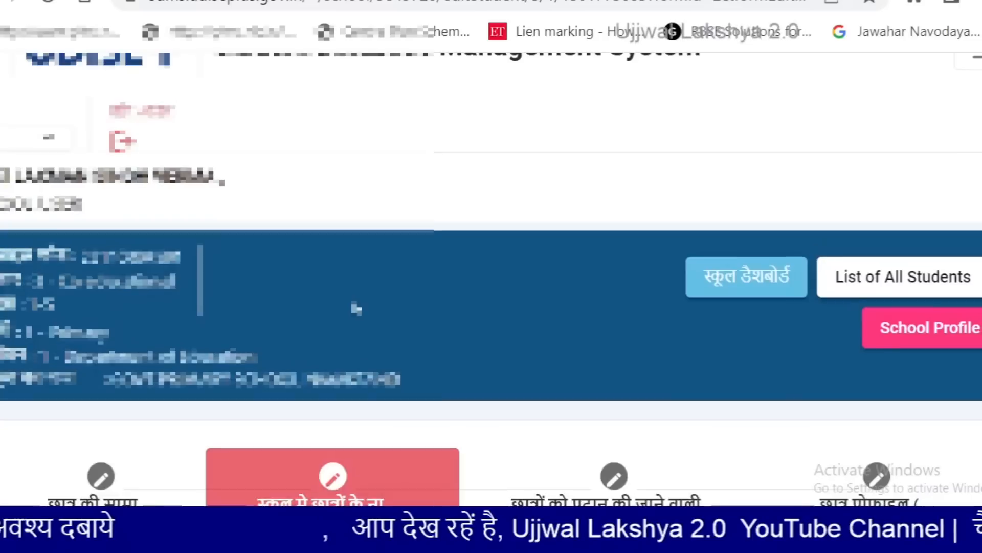
scroll(354, 305, down, 4)
scroll(353, 308, down, 2)
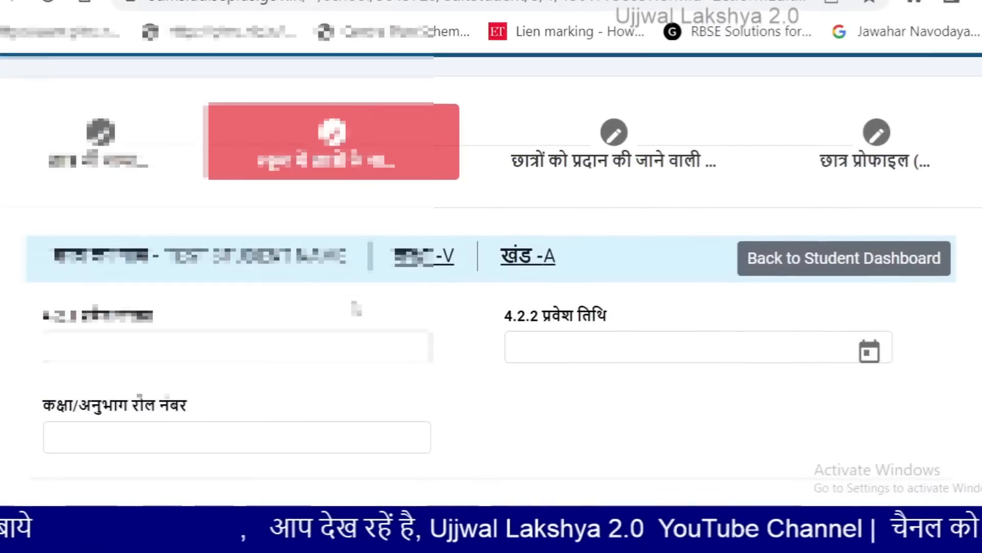
scroll(350, 310, down, 2)
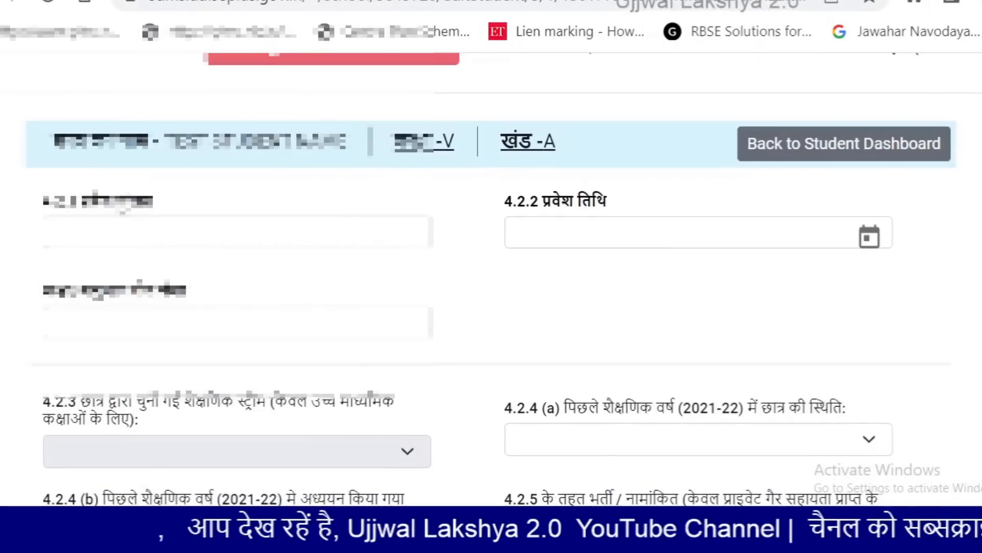
key(ctrl+minus)
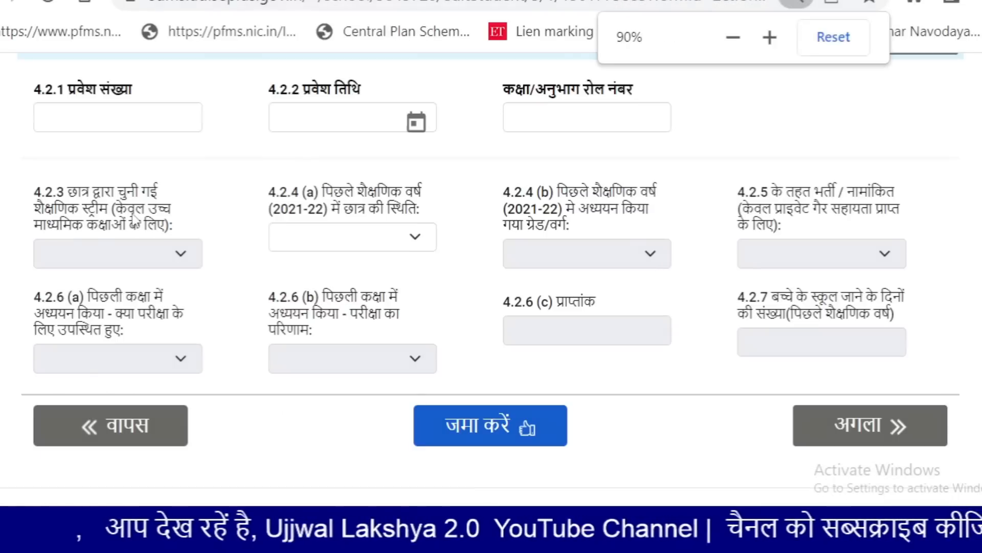
scroll(123, 241, up, 2)
Enter admission number 114 in field 4.2.1
click(93, 234)
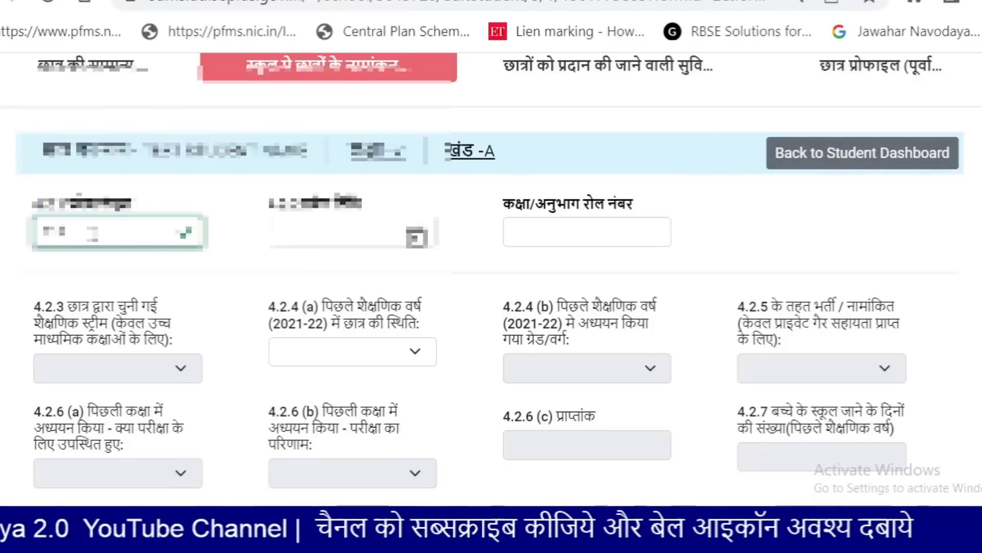
key(Tab)
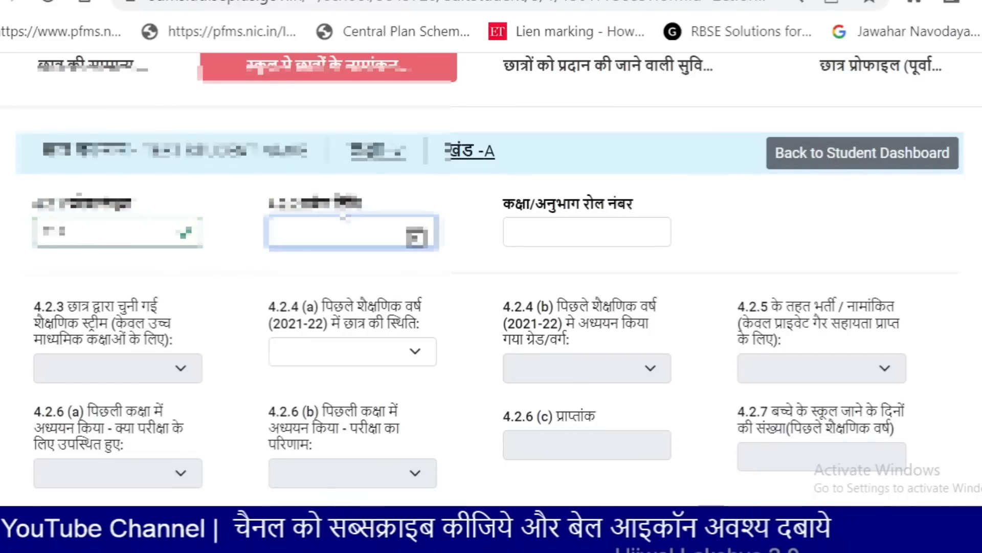
scroll(509, 207, up, 6)
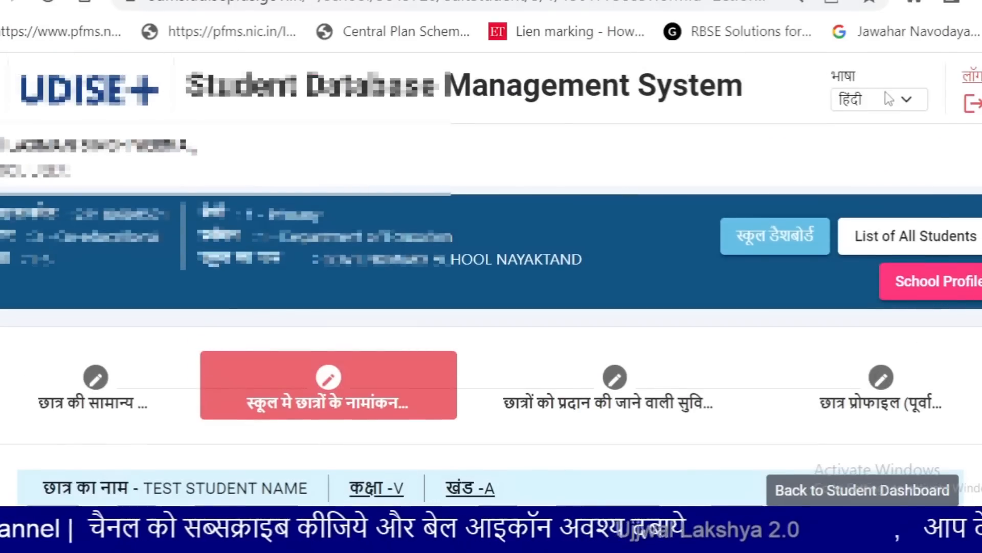
Switch the page language to English and back to Hindi, returning to the admission fields
click(888, 99)
click(859, 120)
scroll(518, 266, down, 4)
scroll(518, 266, down, 2)
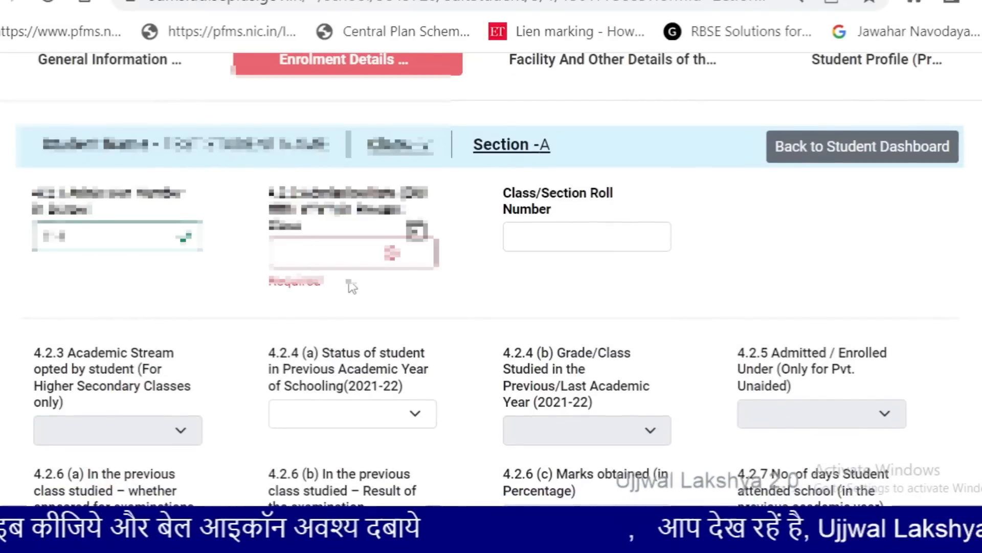
scroll(352, 287, up, 6)
click(872, 103)
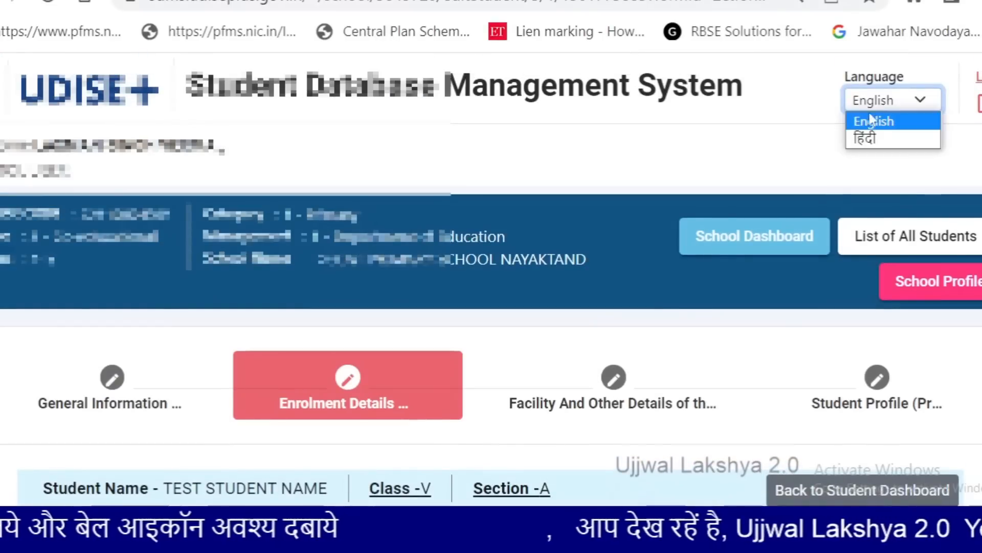
click(864, 136)
scroll(442, 294, down, 4)
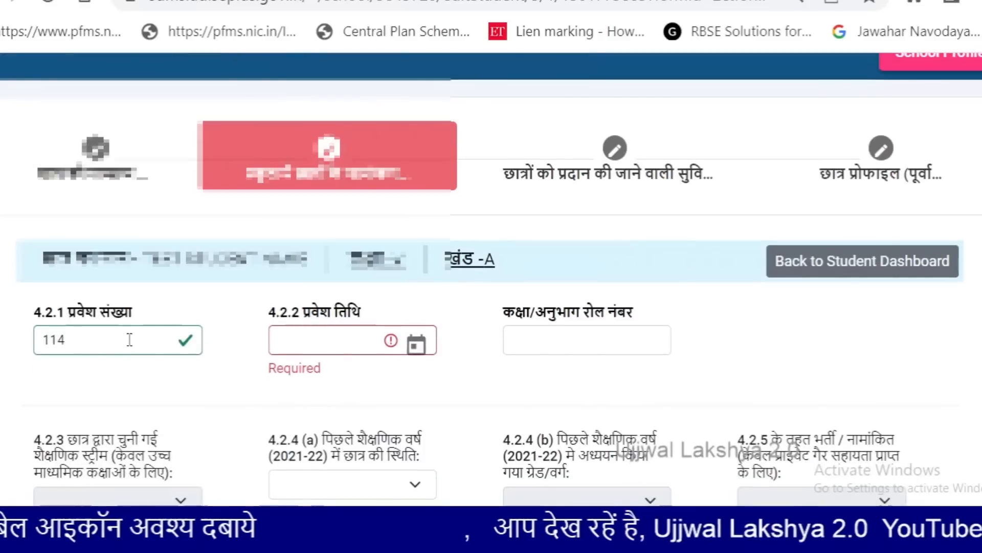
click(114, 347)
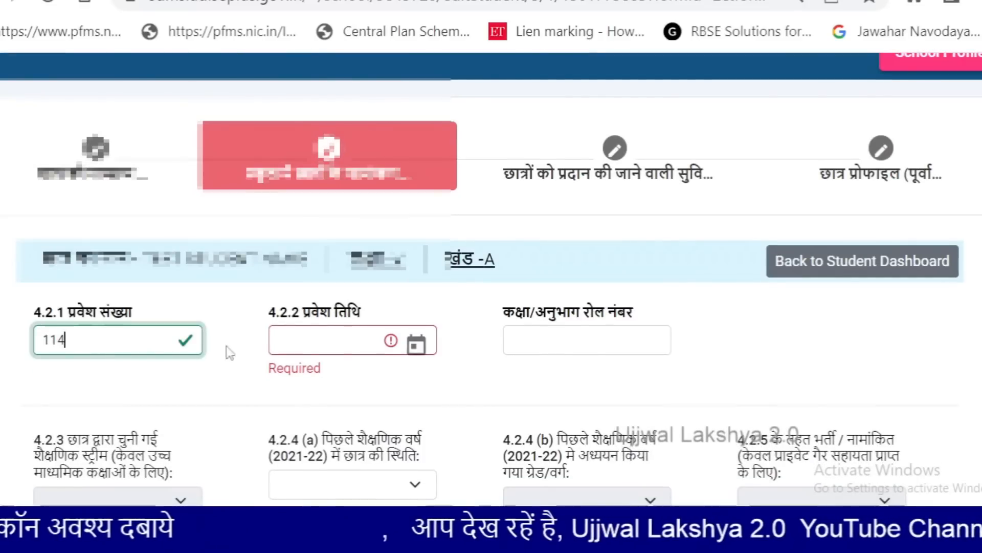
click(311, 348)
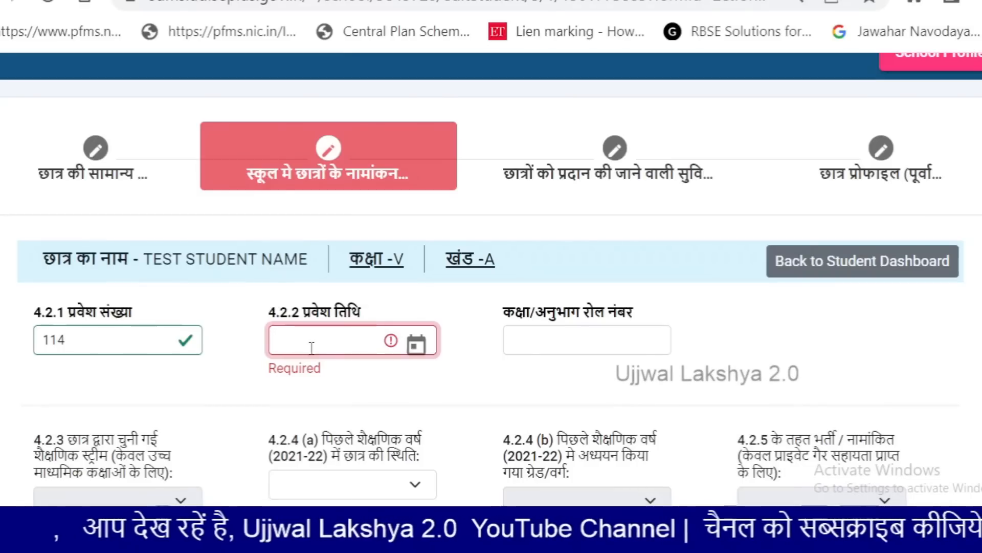
Type admission date 01/05/2022, then clear it after it is rejected as out of range
text(01)
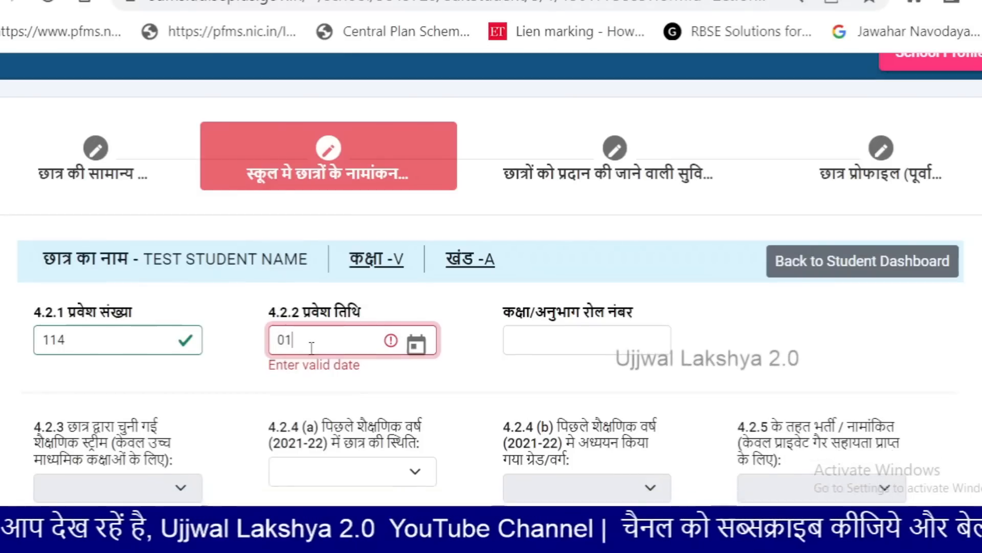
text(/0)
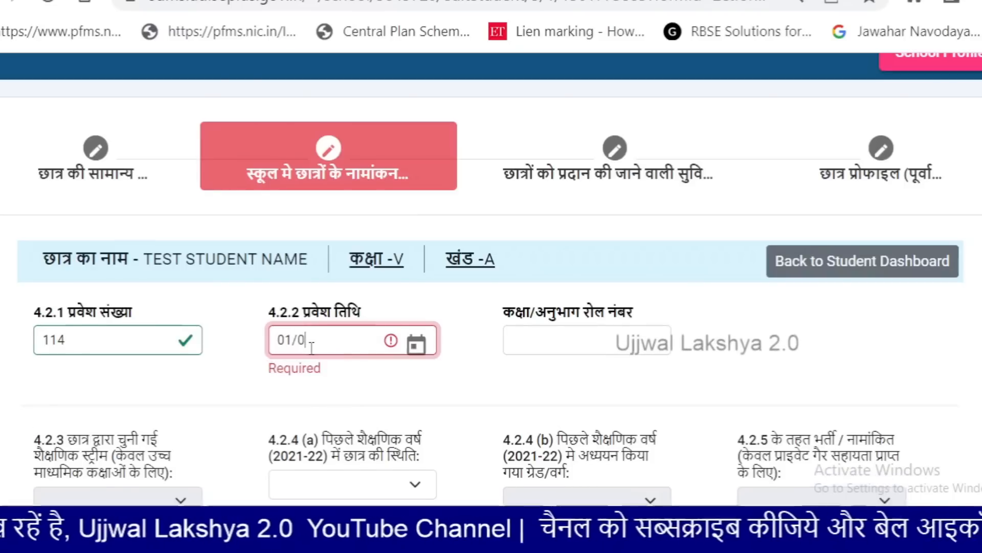
text(5/2022)
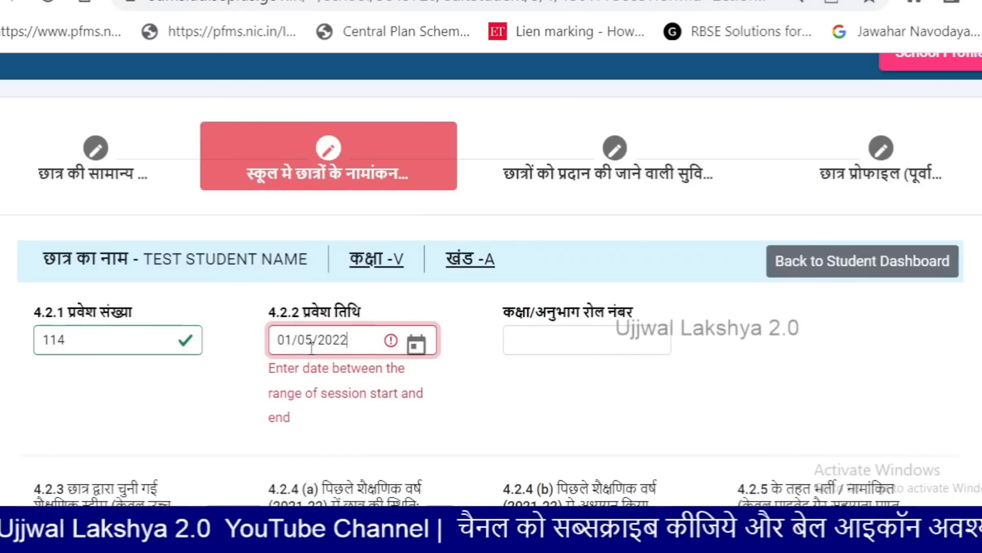
key(Tab)
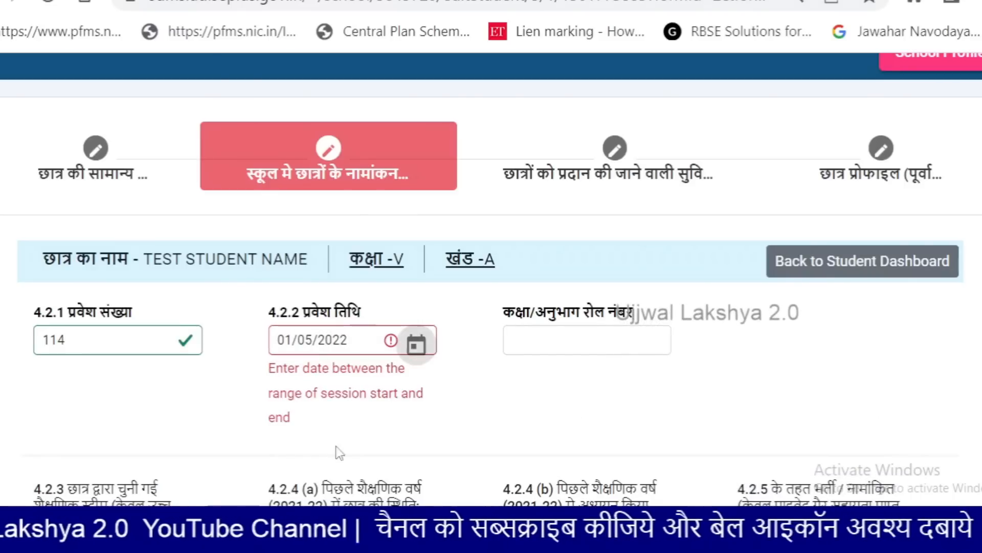
scroll(340, 431, down, 2)
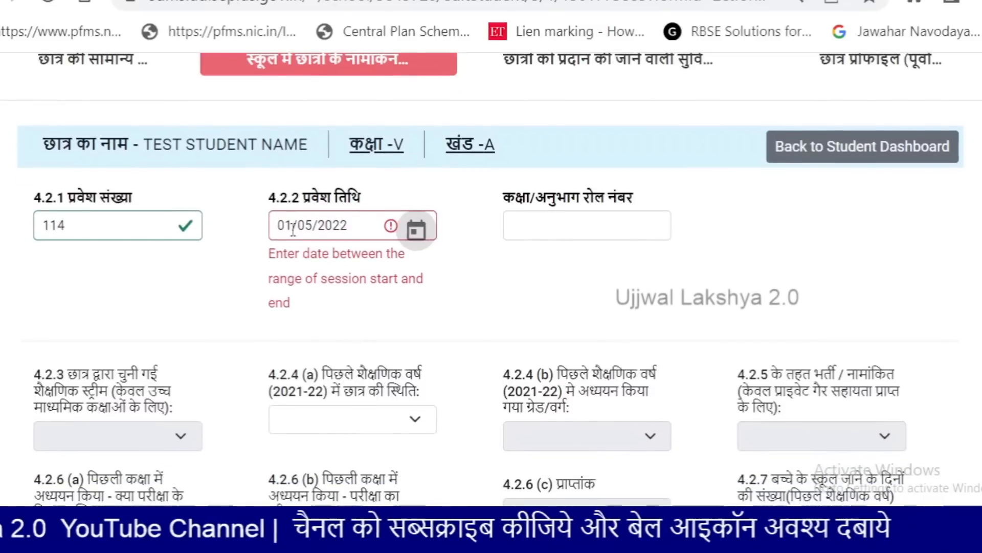
drag(360, 231, 277, 226)
key(BackSpace)
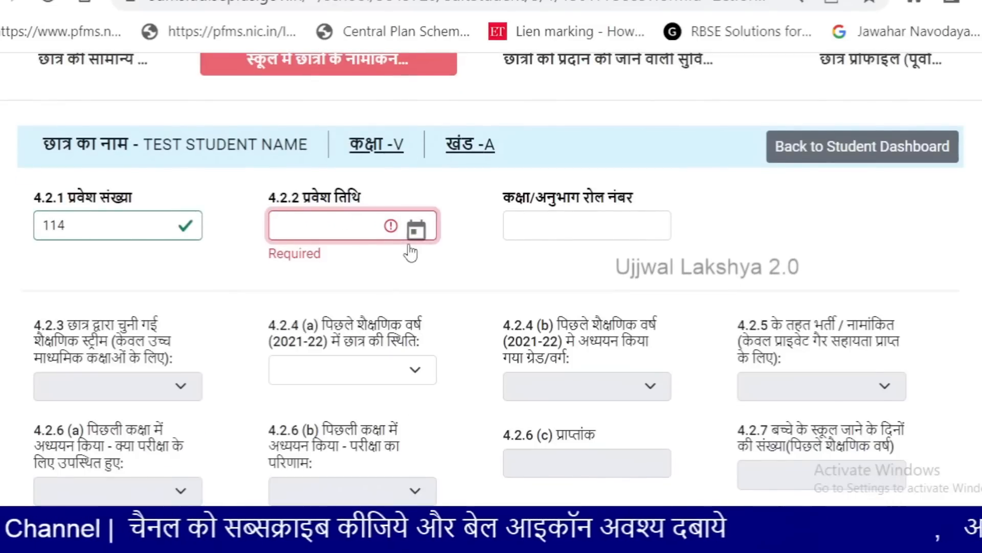
Pick admission date 16 June 2022 from the calendar and enter roll number 1124
click(414, 233)
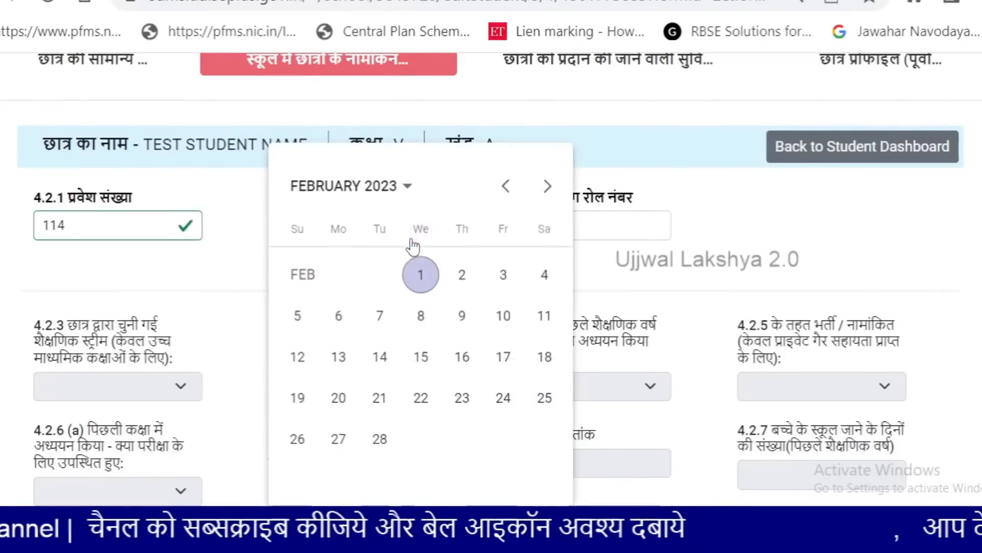
click(366, 191)
click(451, 295)
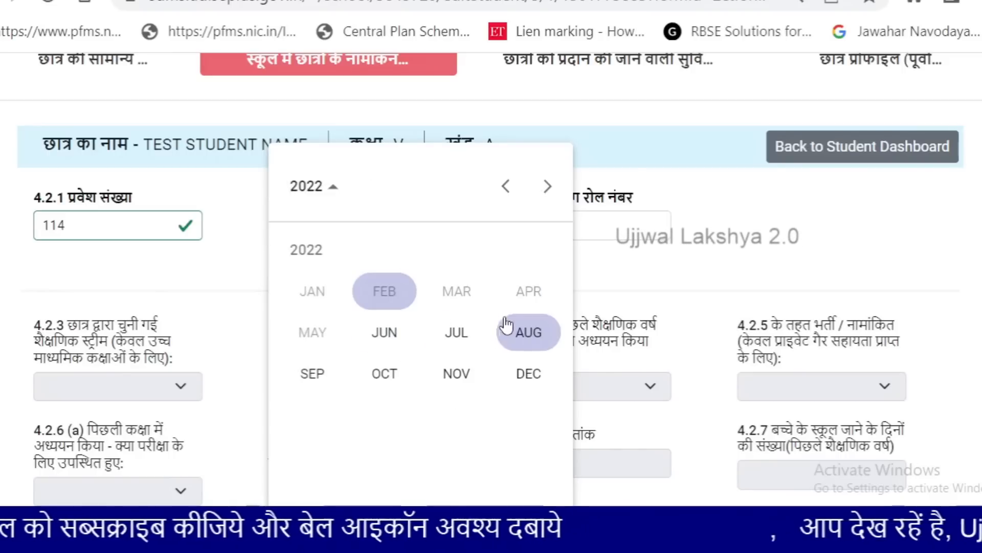
click(379, 340)
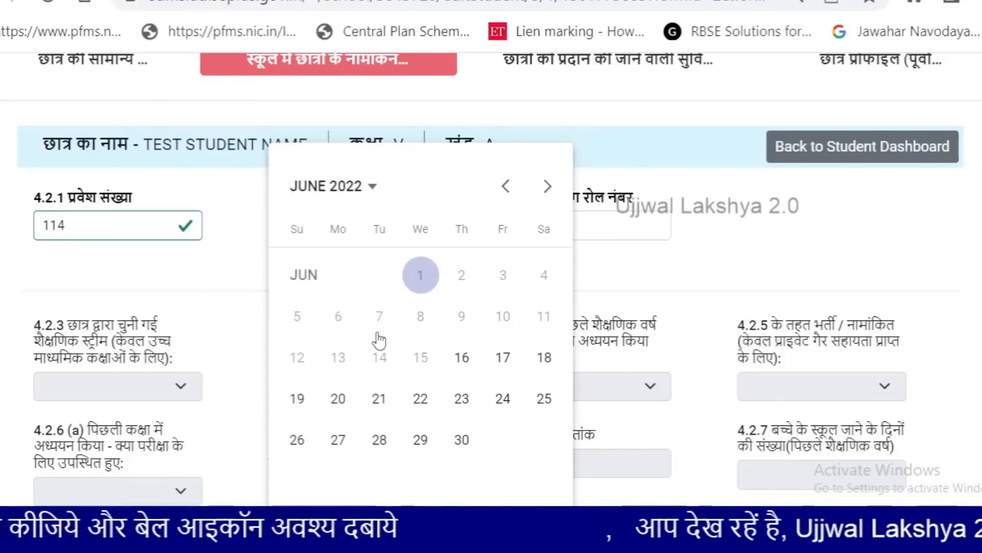
click(462, 359)
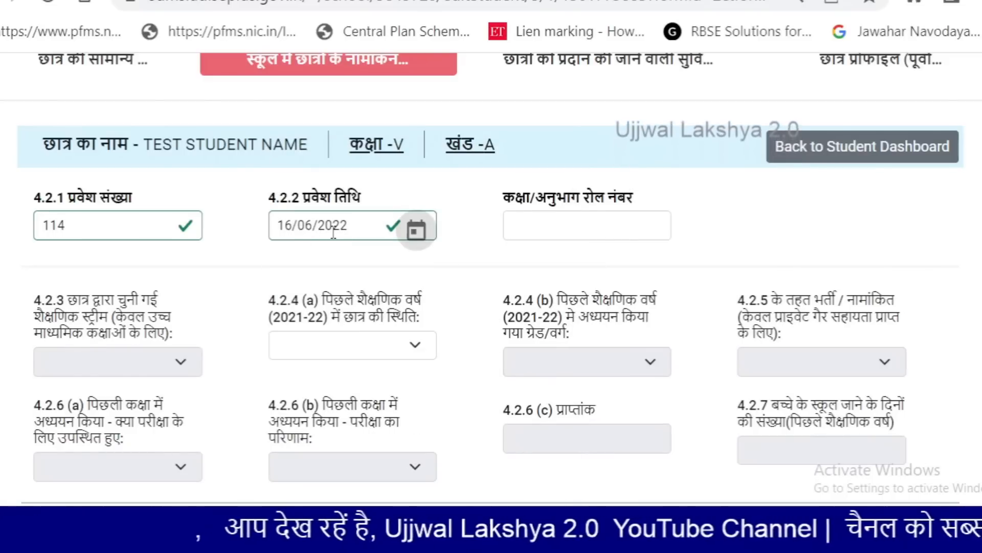
click(586, 227)
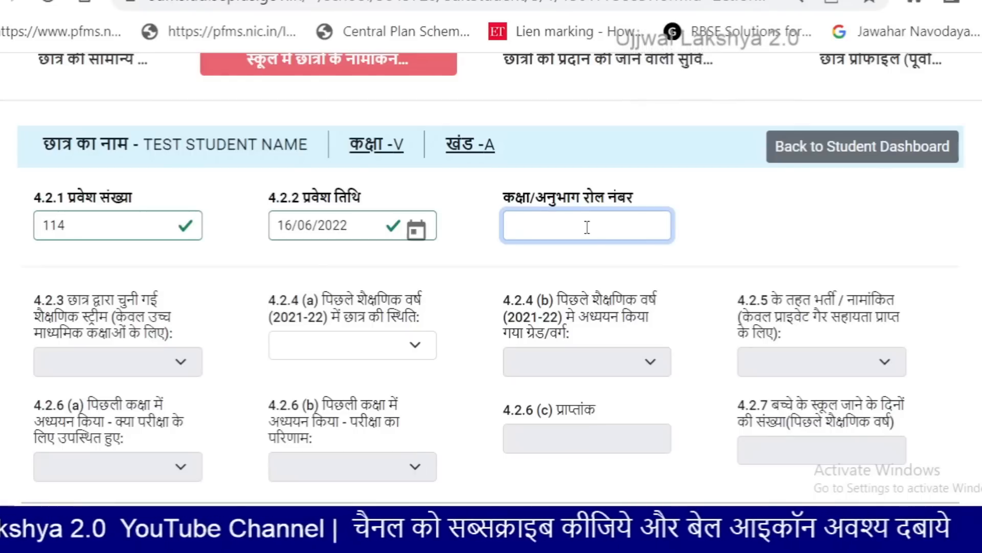
text(1124)
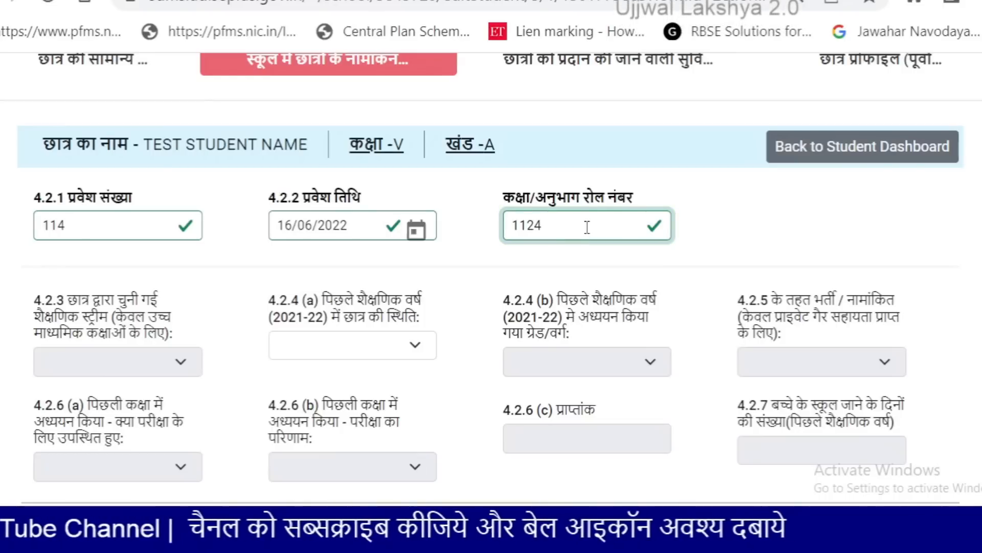
Set the 2021-22 student status to 1-Studied at Current/Same School
scroll(263, 266, down, 2)
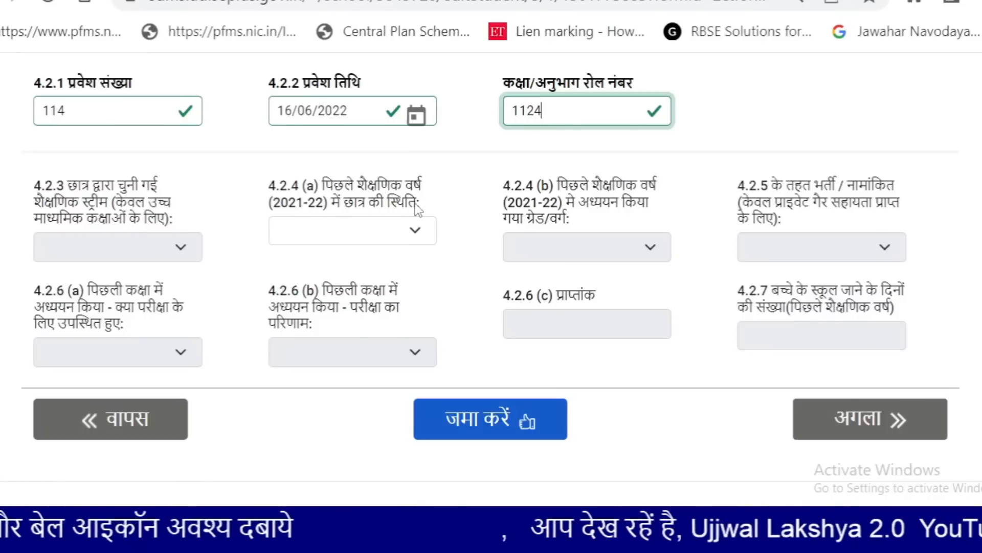
click(418, 238)
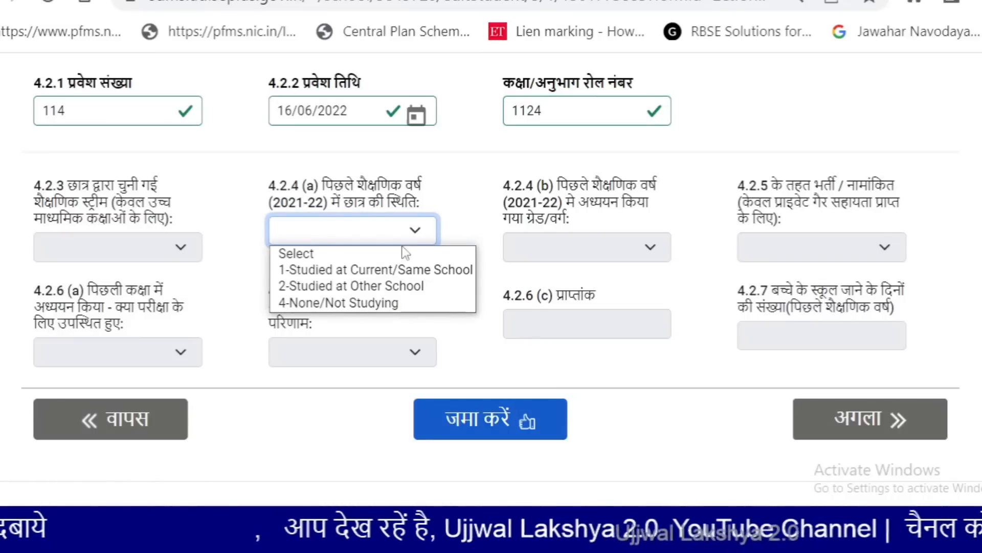
click(378, 270)
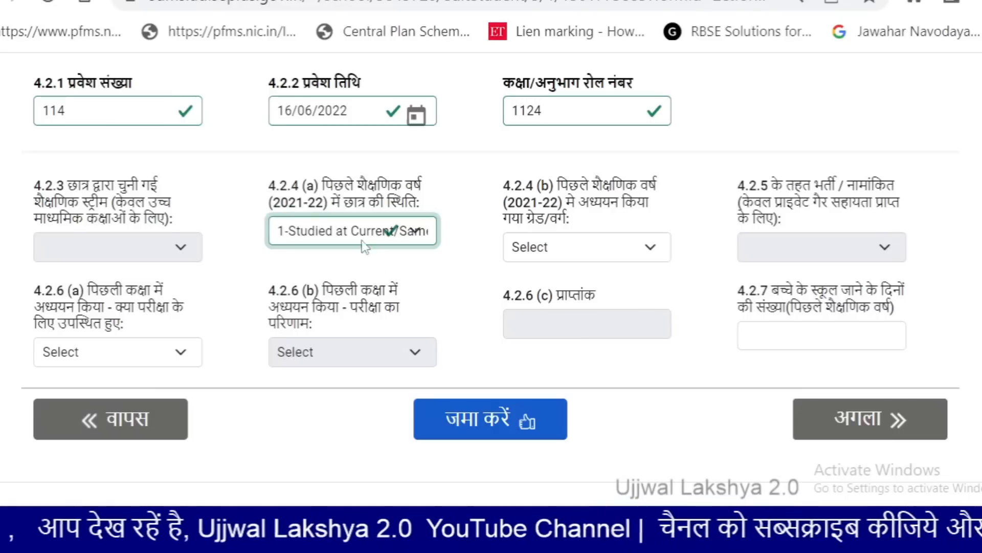
click(347, 237)
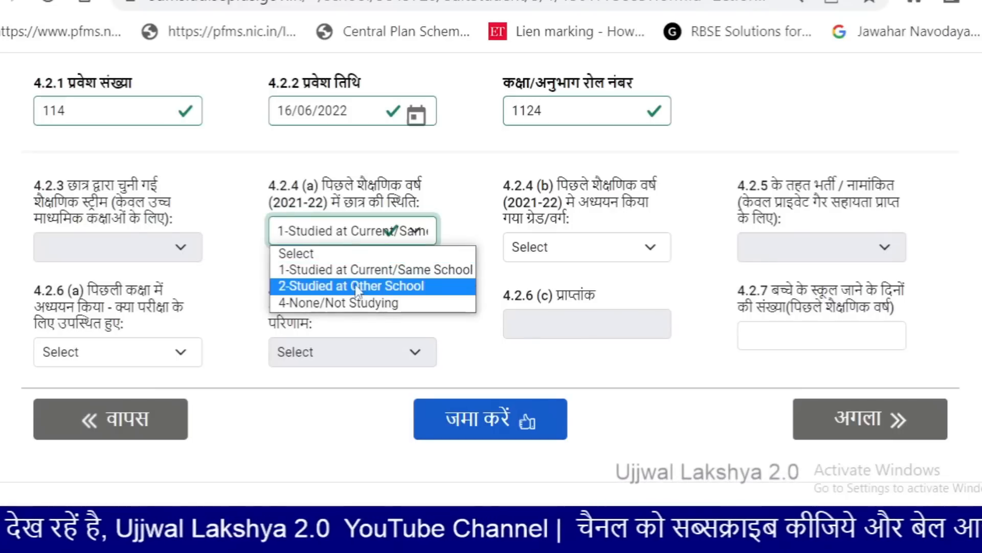
click(333, 237)
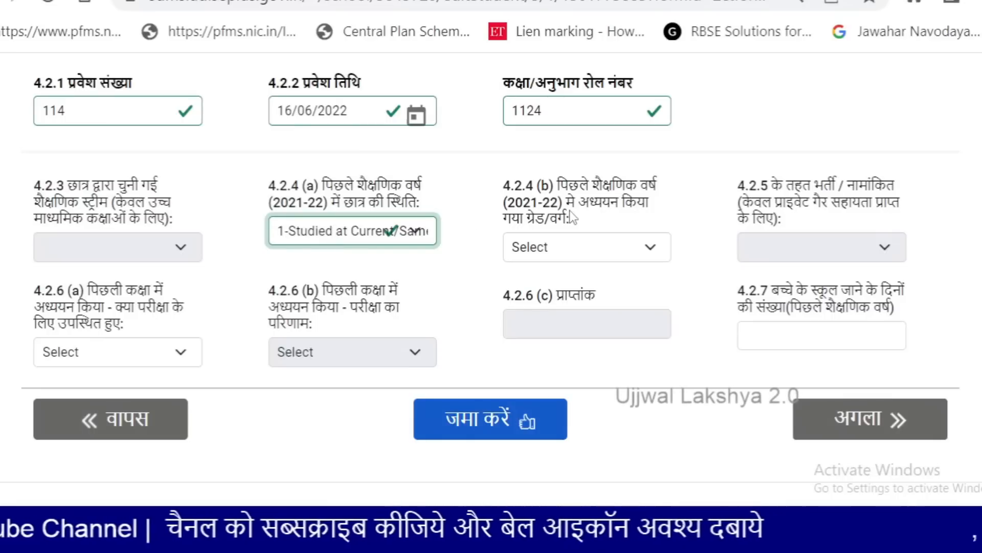
Choose Class IV as the grade the student studied last year
click(573, 247)
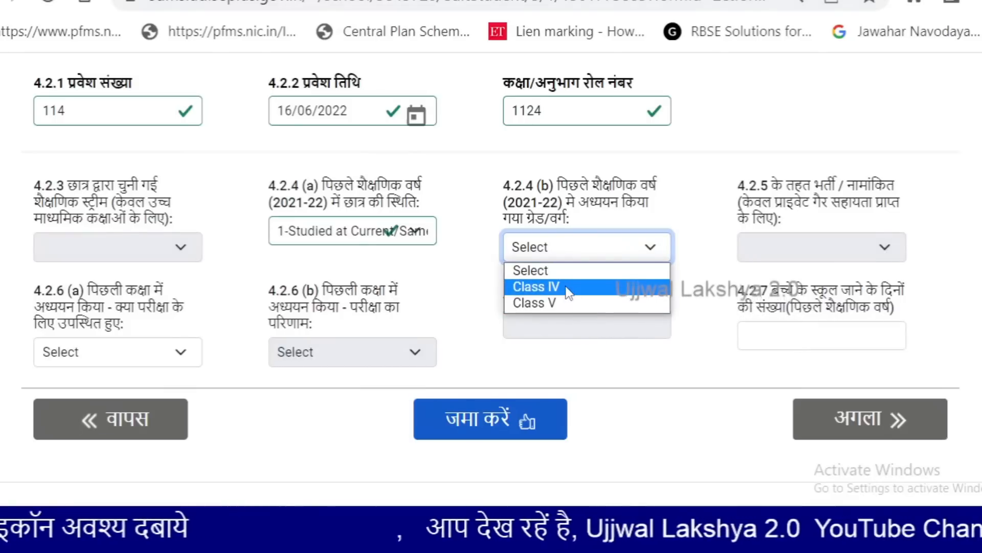
click(567, 288)
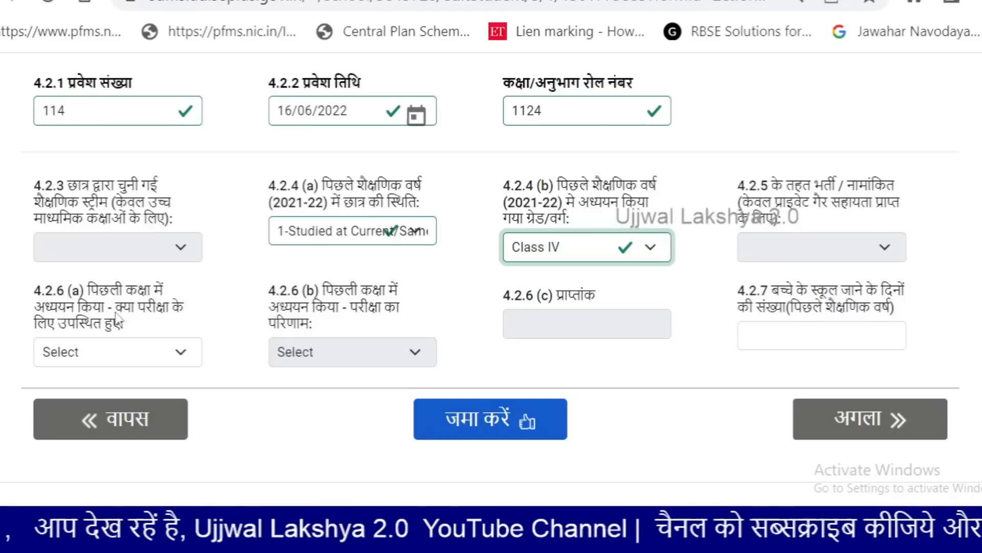
click(109, 350)
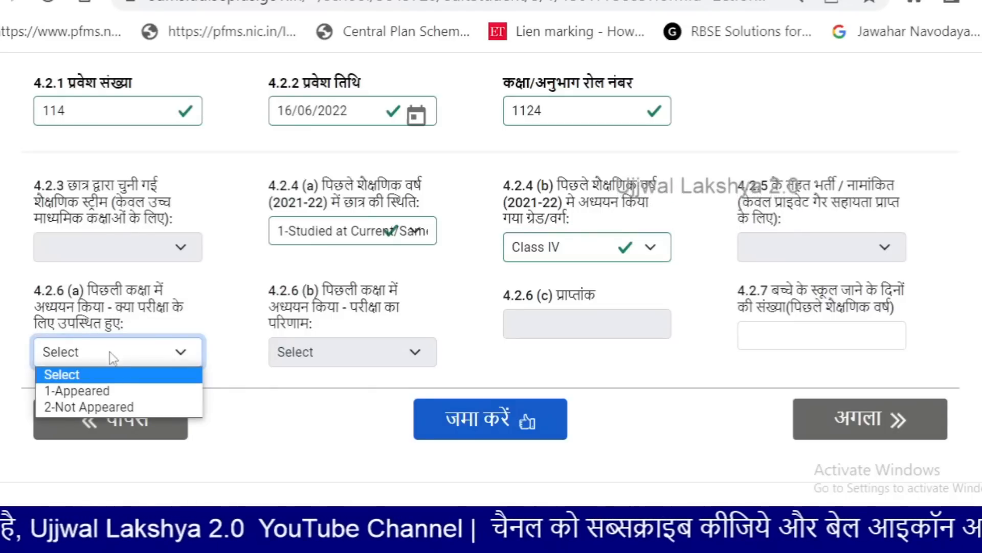
Record last year's exam as 1-Appeared with the result 1-Promoted/Passed
click(109, 391)
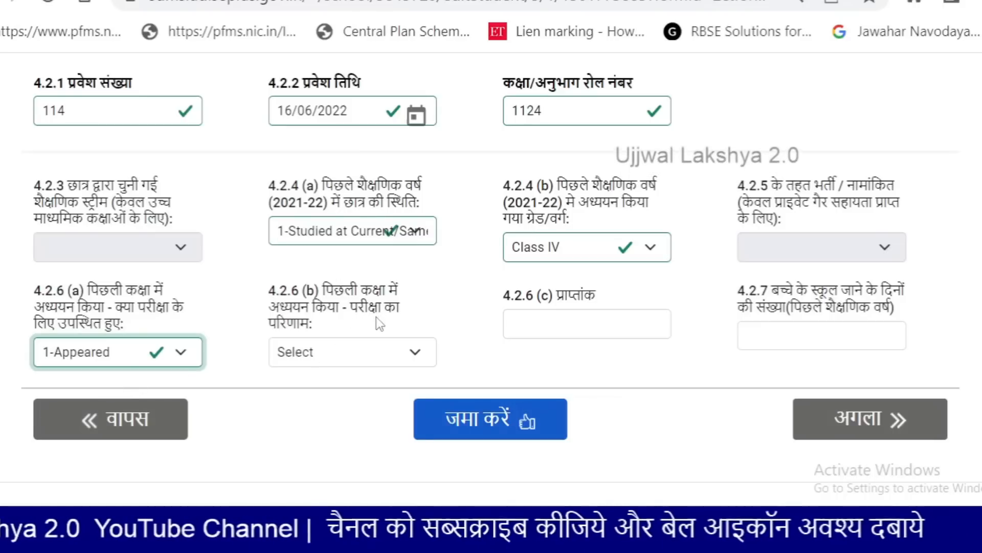
click(337, 358)
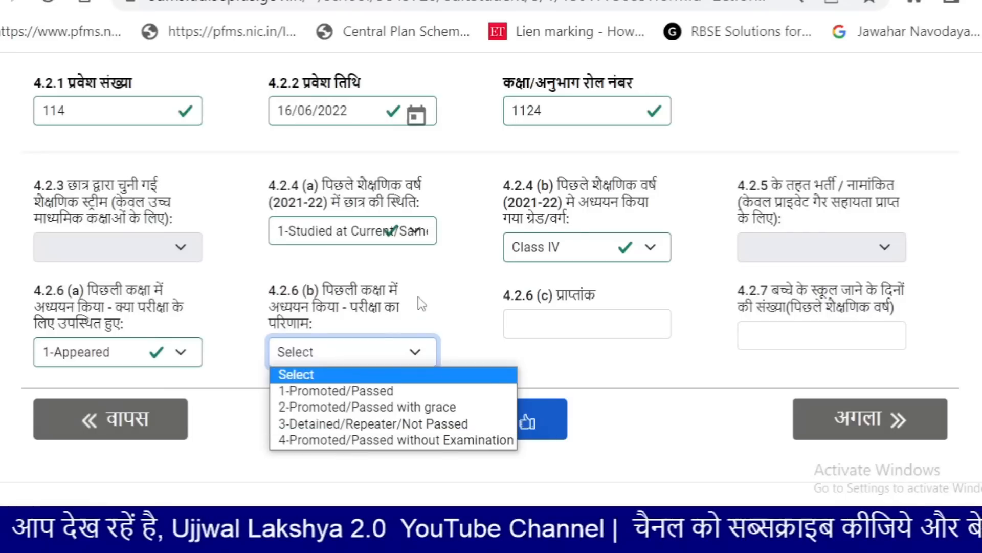
click(350, 394)
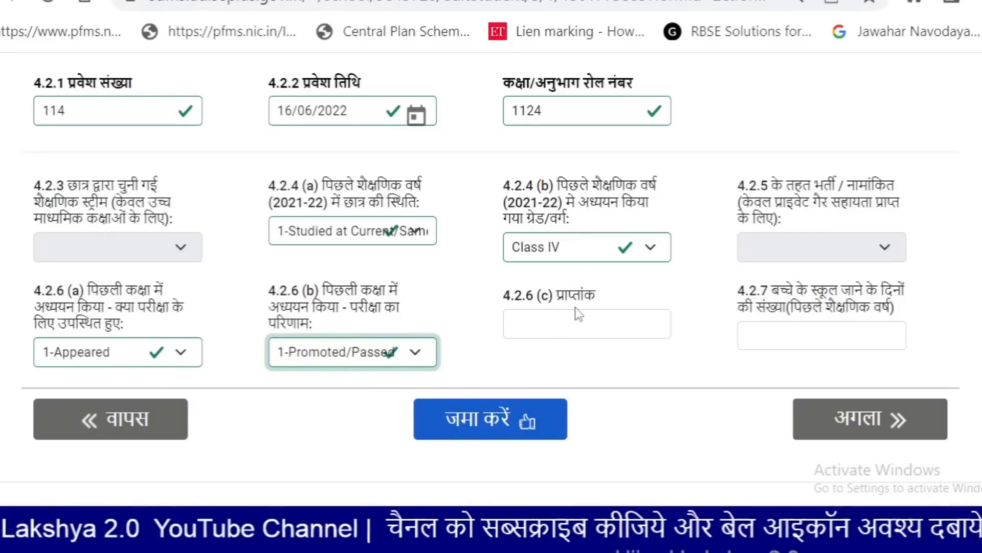
click(562, 323)
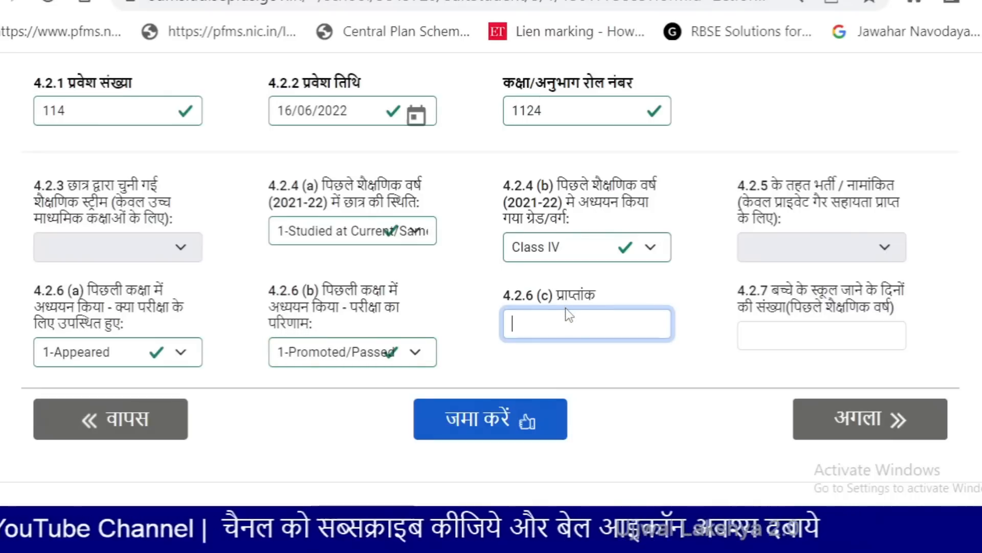
Switch the page labels to English, then back to Hindi
scroll(941, 158, up, 10)
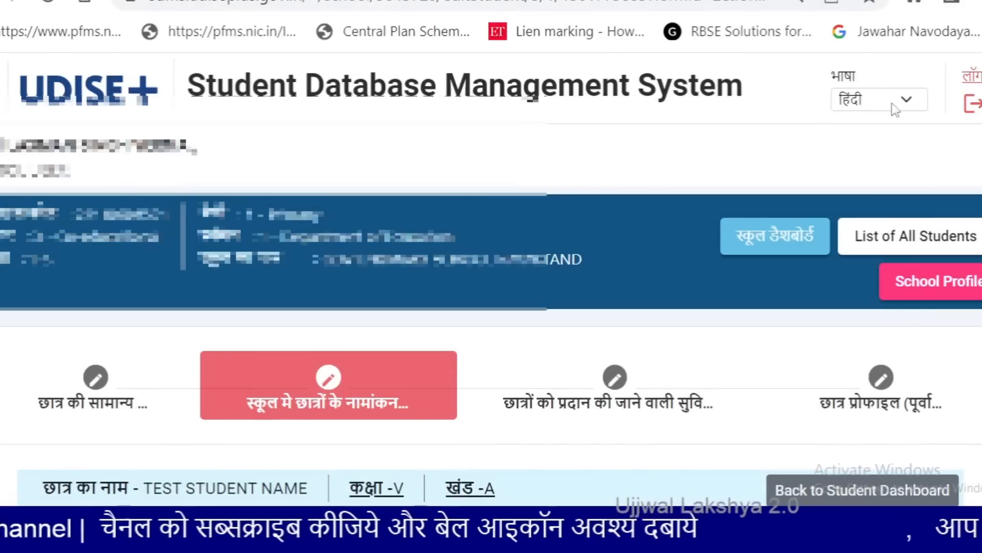
click(895, 109)
click(850, 136)
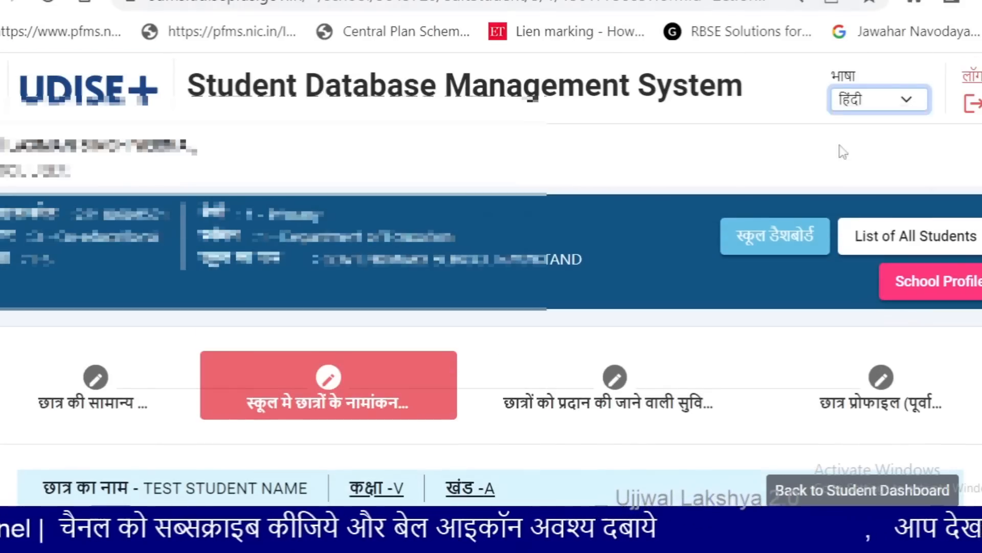
scroll(768, 189, down, 10)
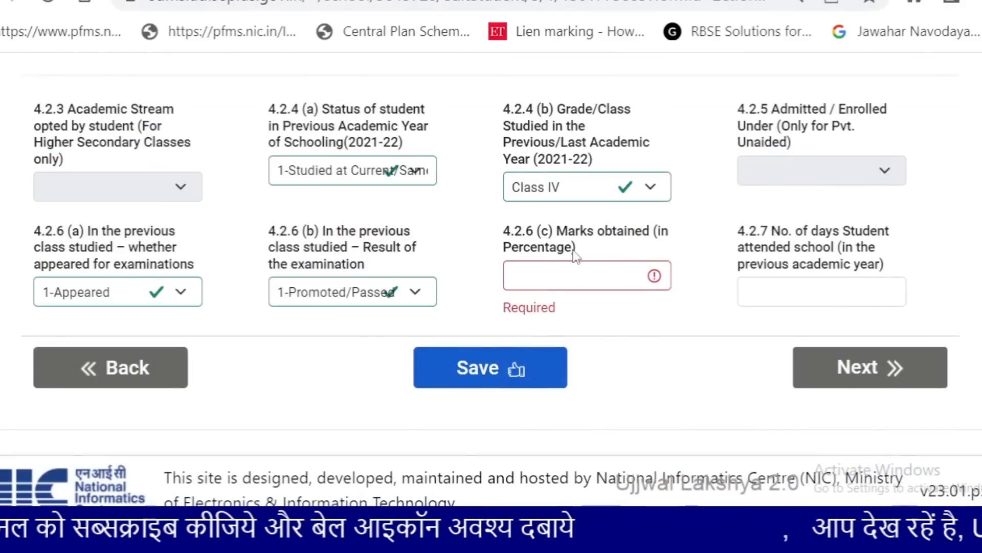
scroll(562, 262, up, 10)
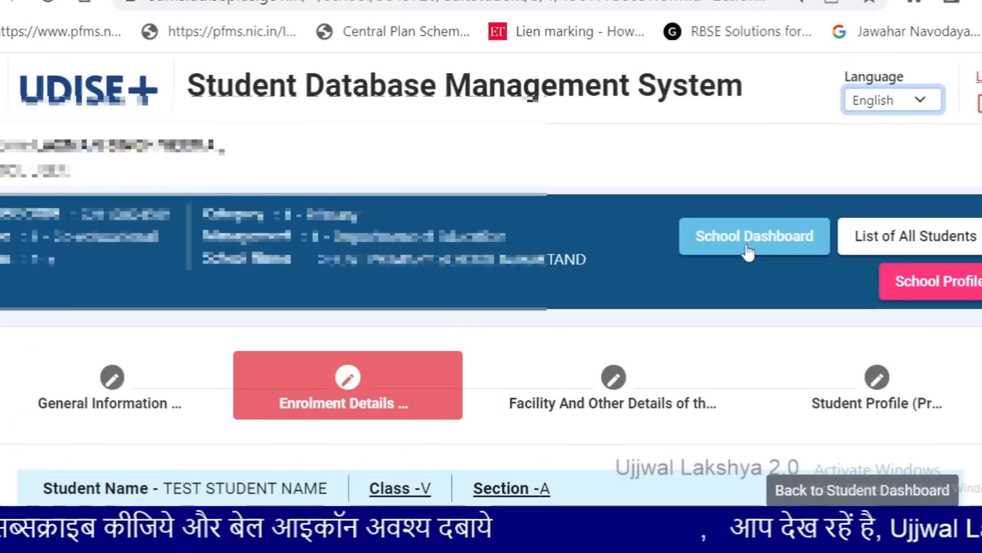
click(905, 100)
click(882, 134)
scroll(675, 228, down, 10)
Enter 75 as marks without the % sign and 150 attendance days, then save
click(555, 277)
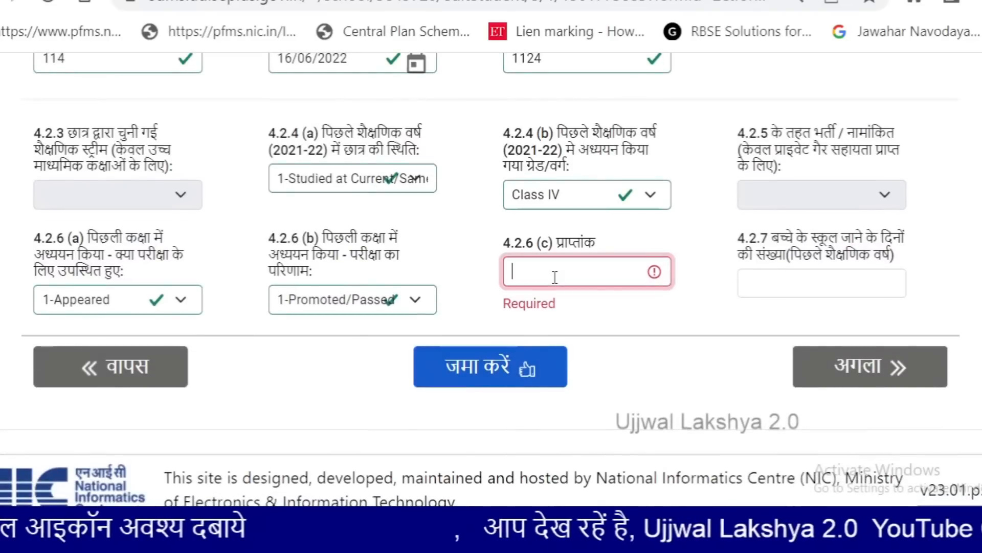
text(75%)
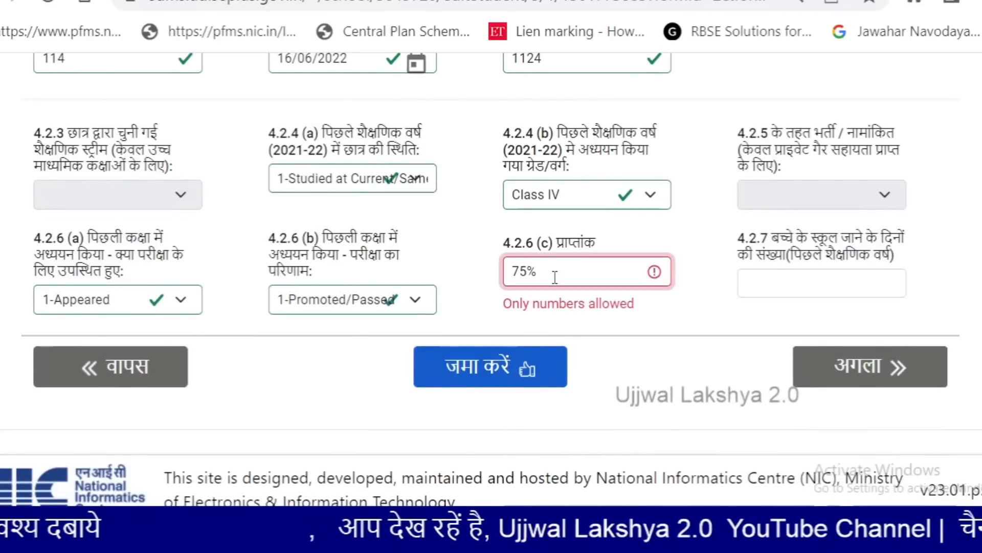
key(BackSpace)
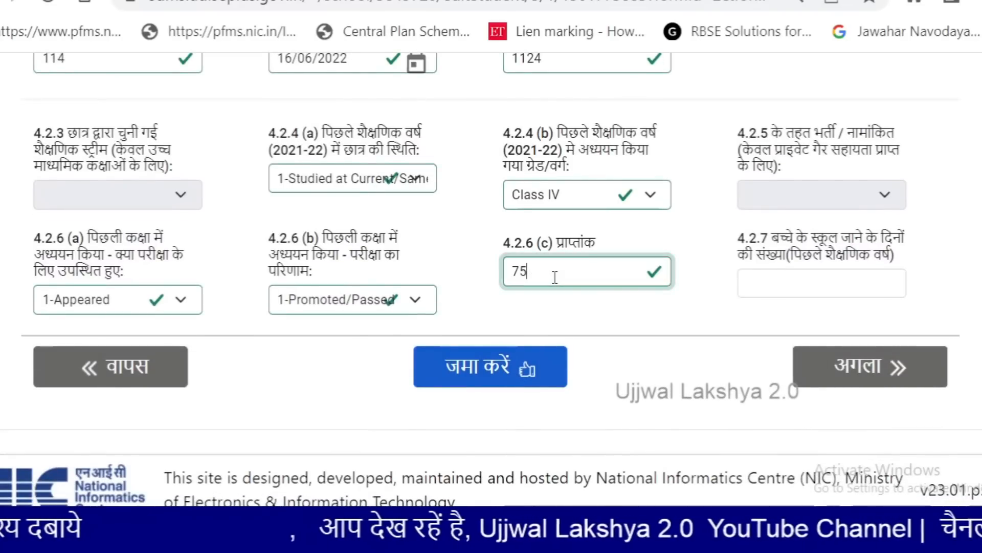
text(%)
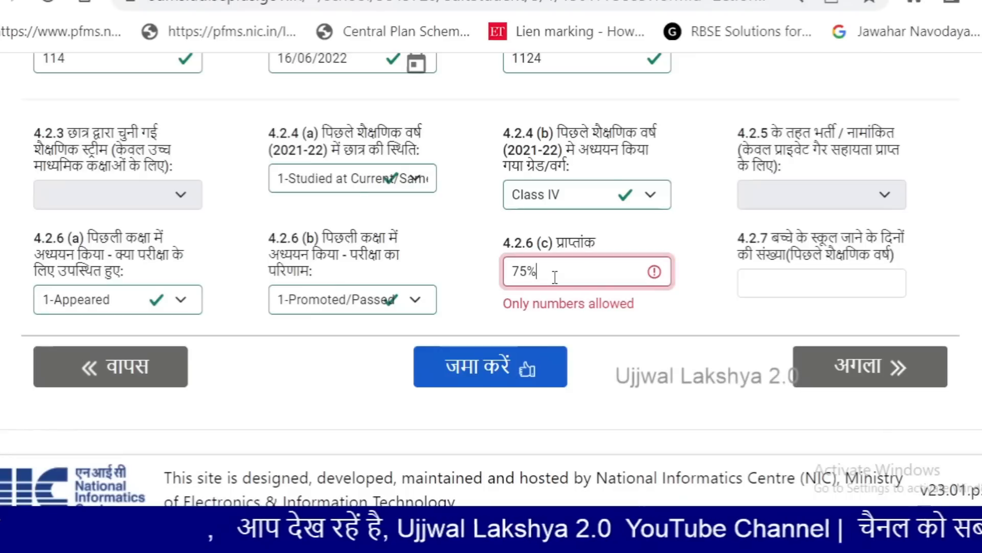
key(BackSpace)
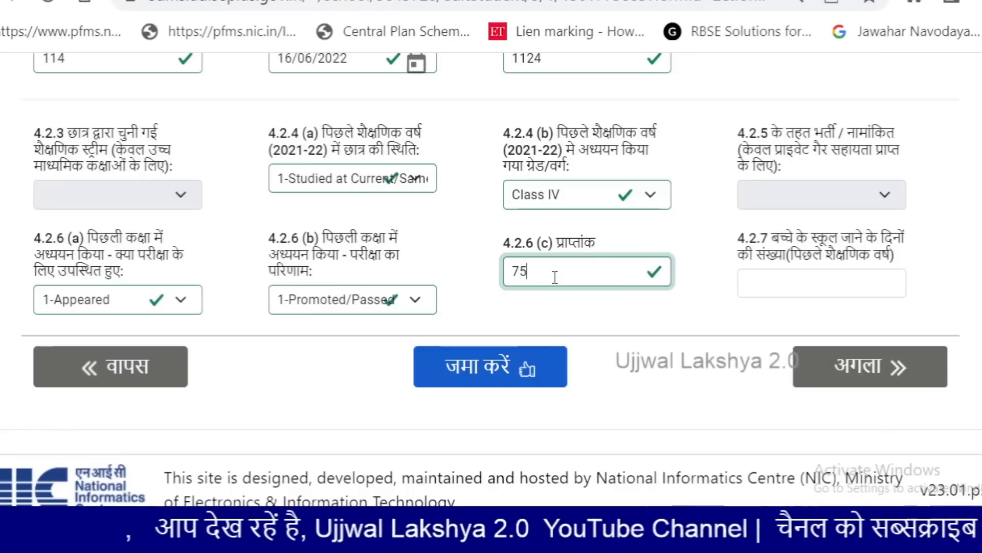
key(Tab)
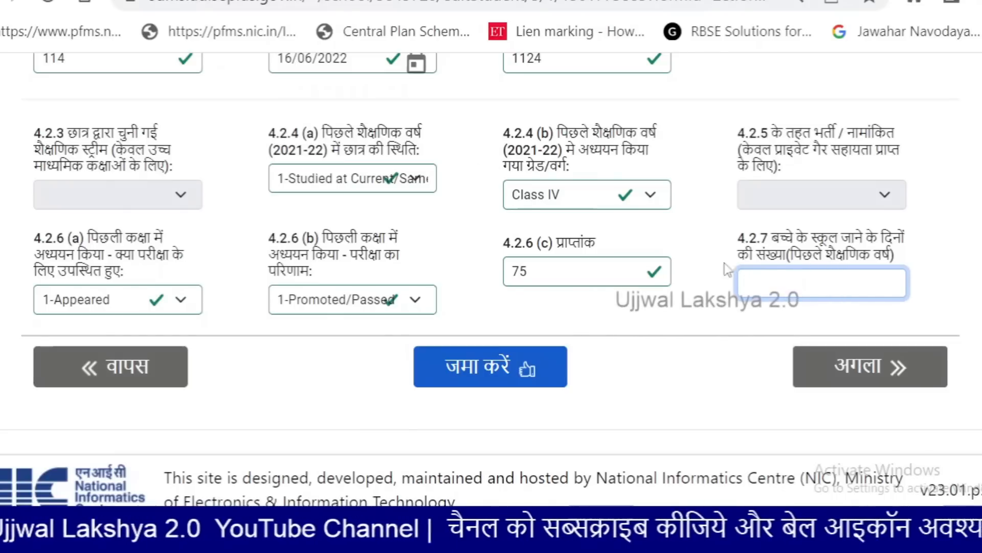
text(150)
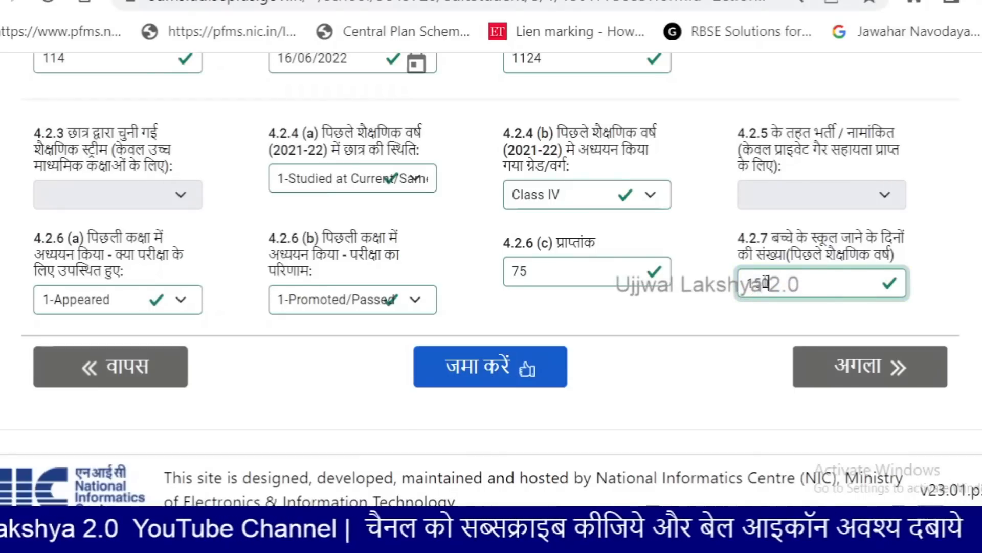
key(Tab)
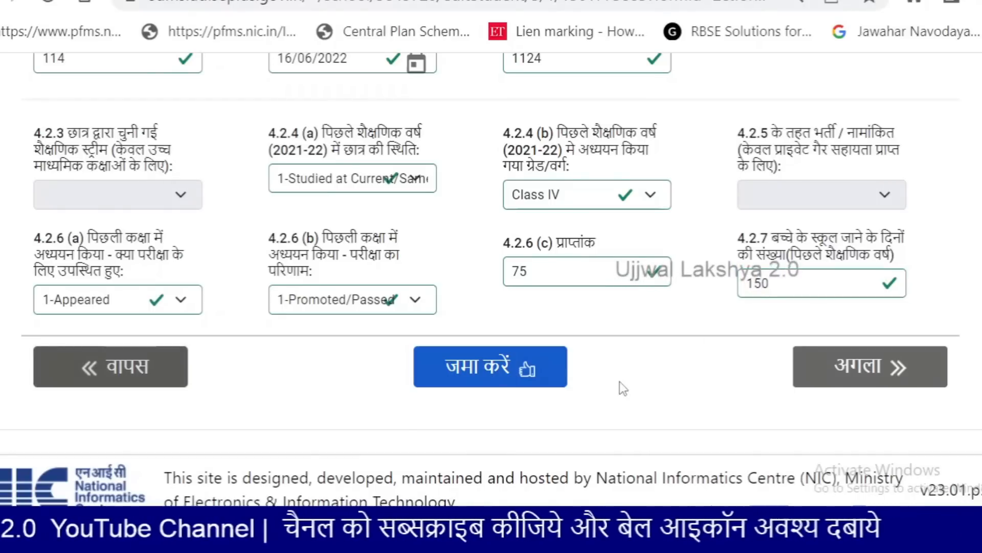
click(465, 369)
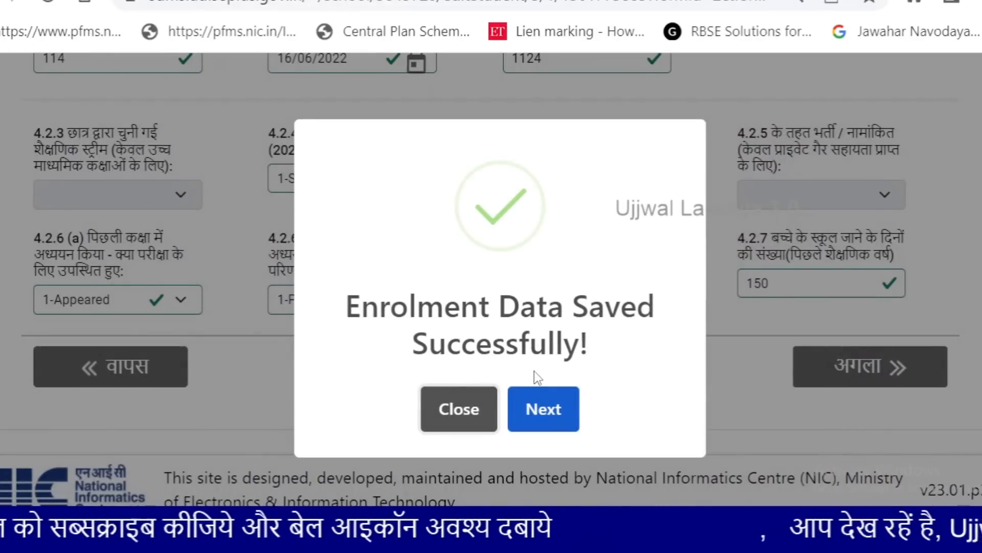
click(554, 404)
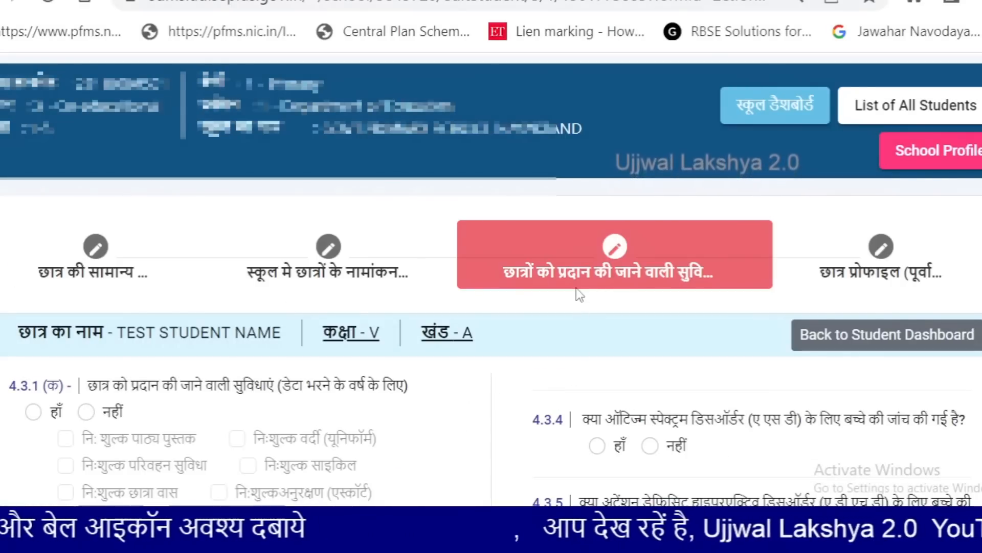
Answer Yes to 4.3.1(a), tick free textbooks and uniform, and set central scholarship to Yes
scroll(576, 288, down, 2)
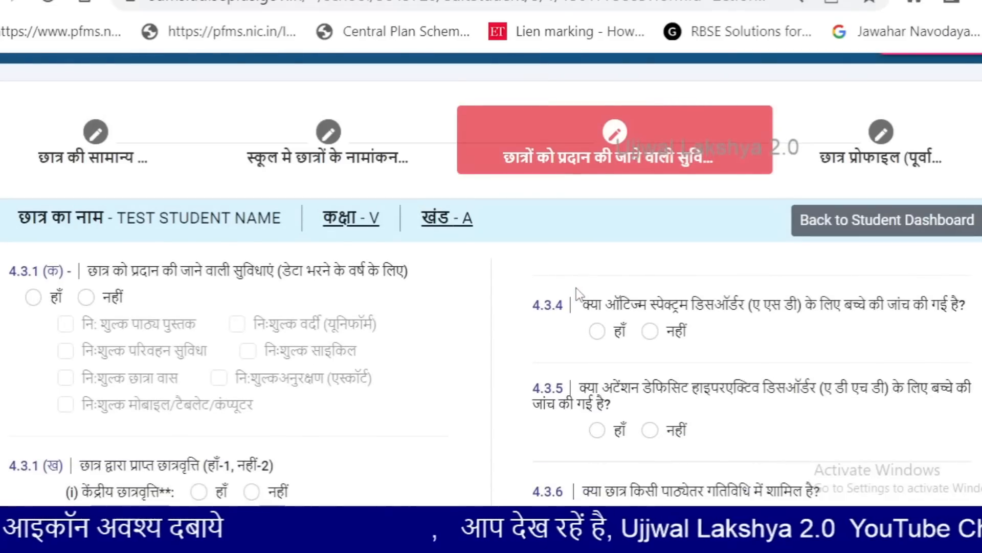
scroll(576, 287, down, 2)
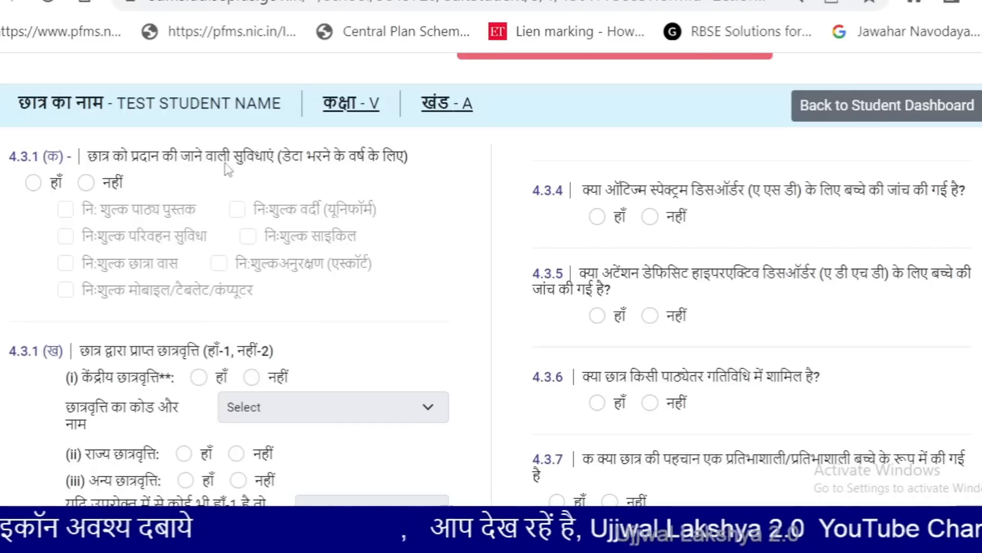
click(33, 183)
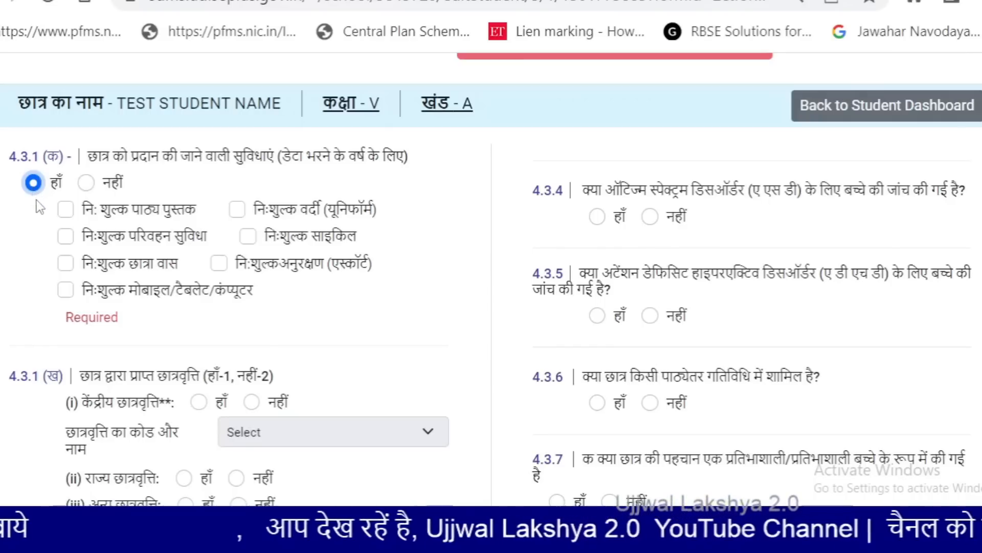
click(66, 210)
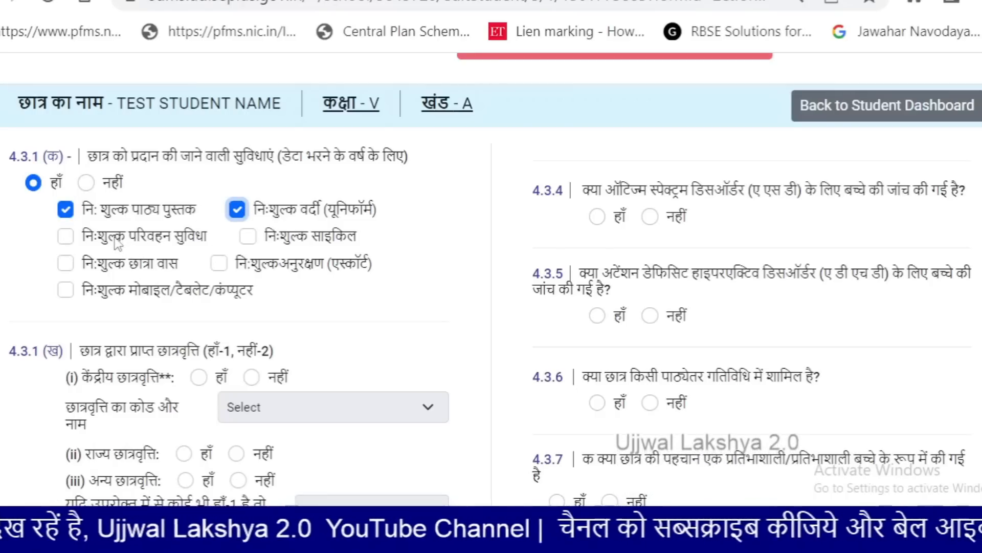
scroll(116, 240, down, 4)
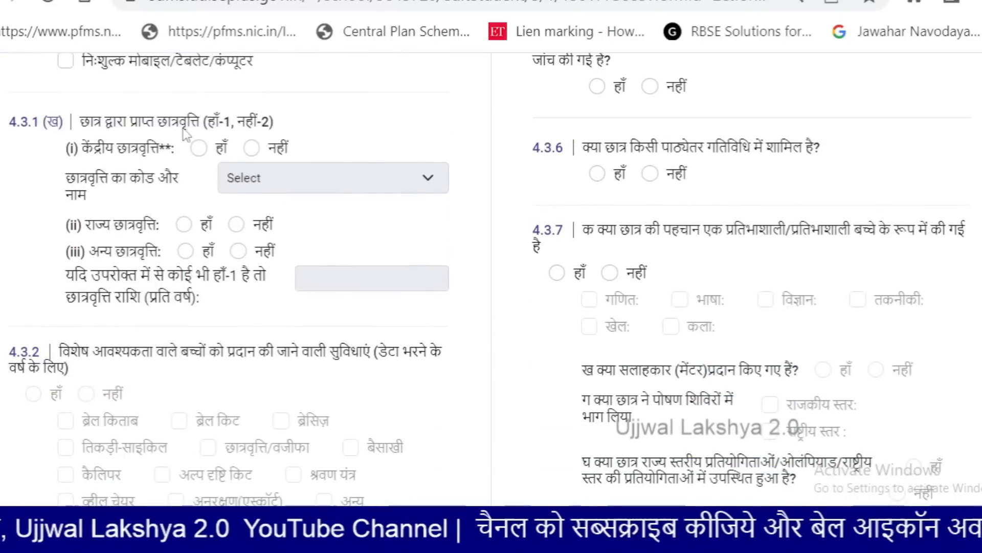
click(199, 149)
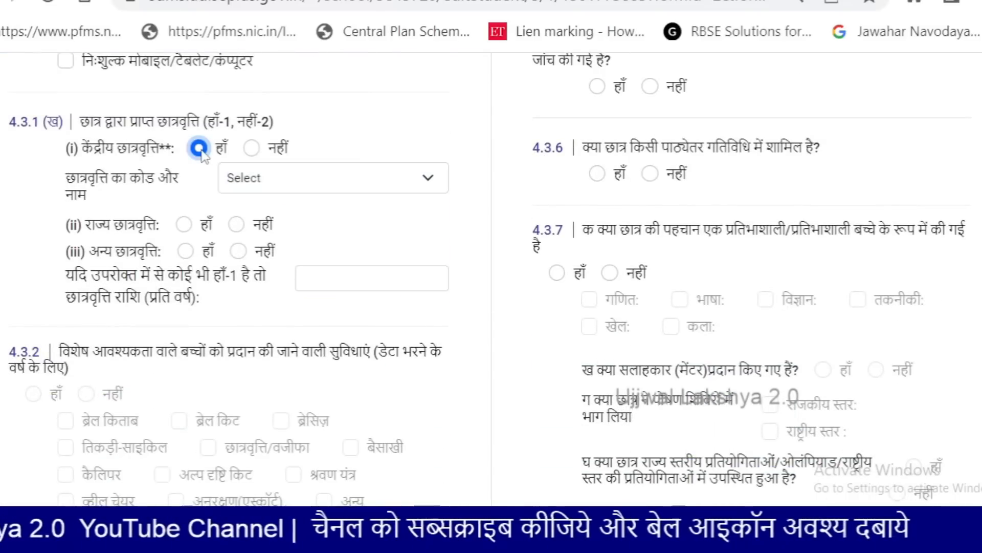
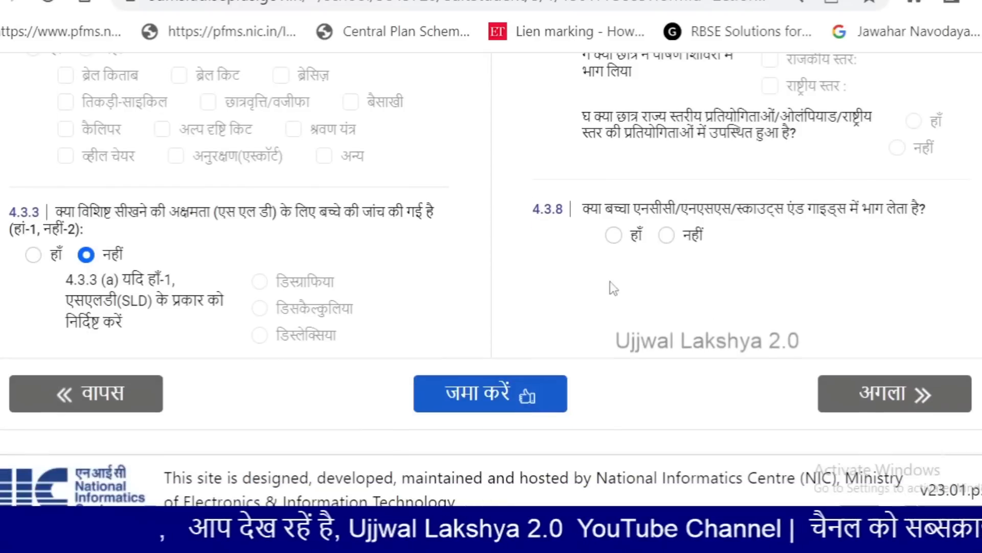
Answer हाँ (Yes) to NCC/NSS/Scouts & Guides question 4.3.8 and submit the student form
click(615, 237)
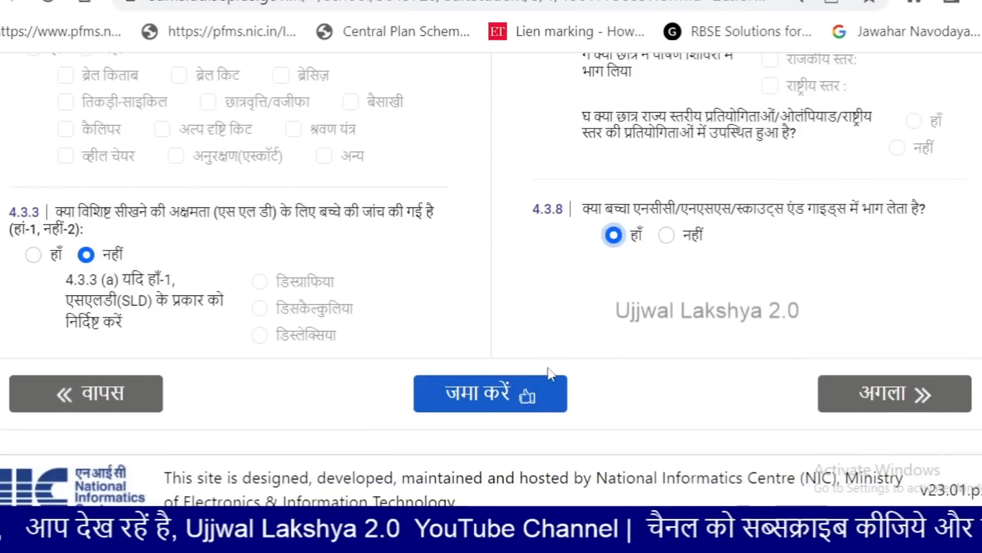
click(495, 393)
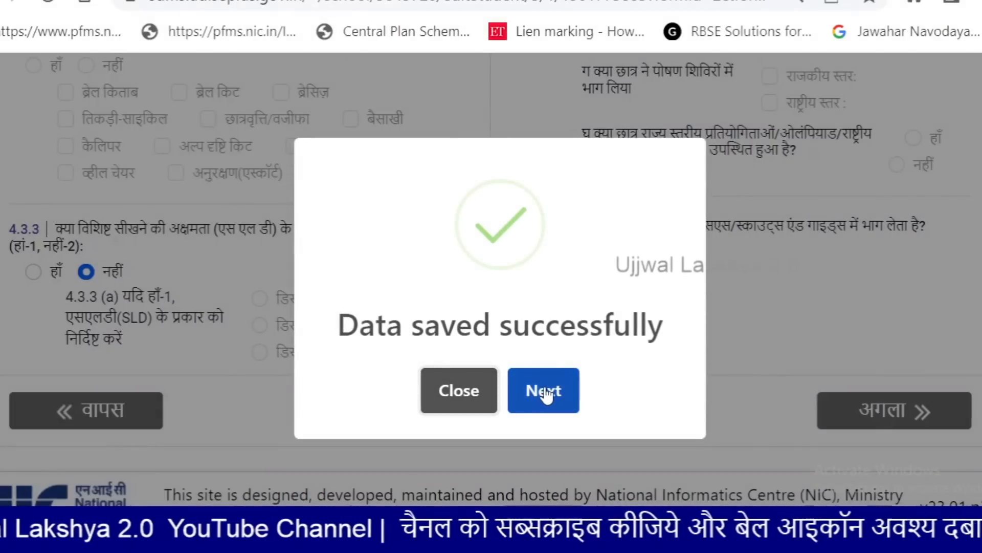
Continue to the student's profile preview and save the Student Information Report as a PDF
click(545, 390)
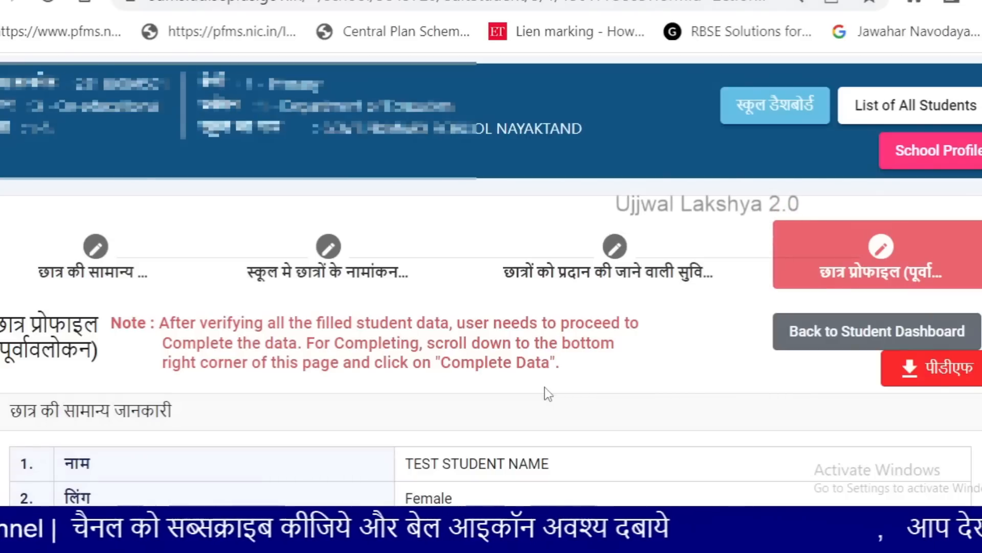
scroll(548, 394, down, 5)
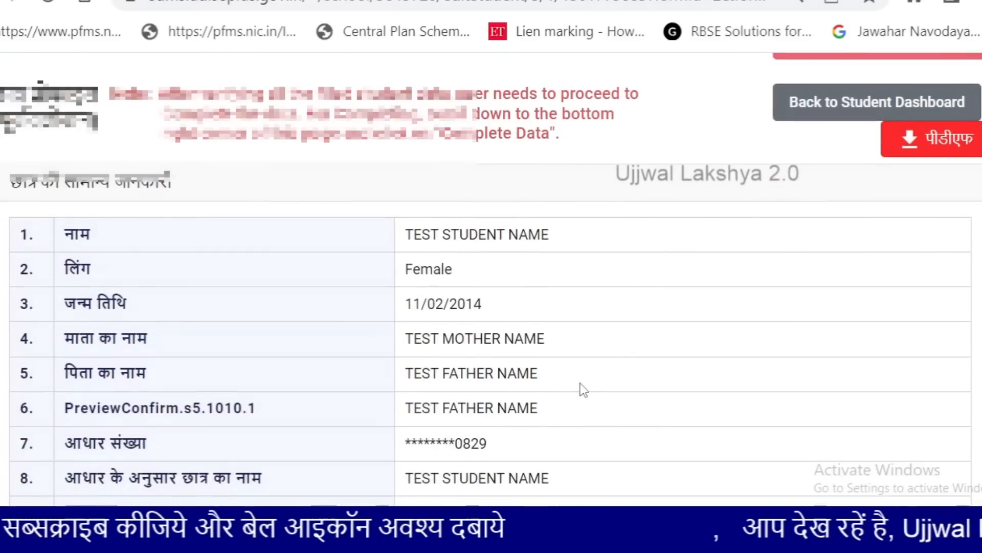
scroll(583, 383, up, 2)
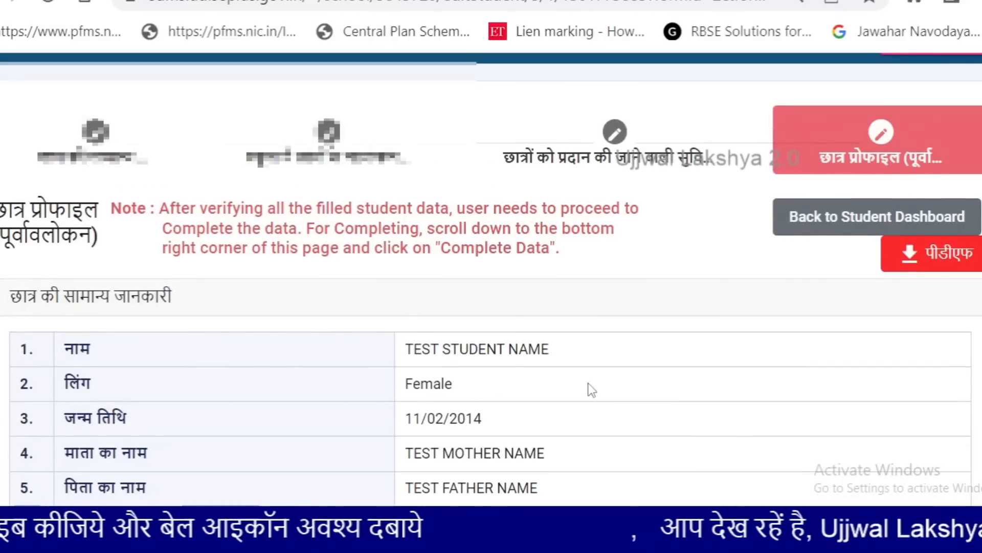
click(928, 271)
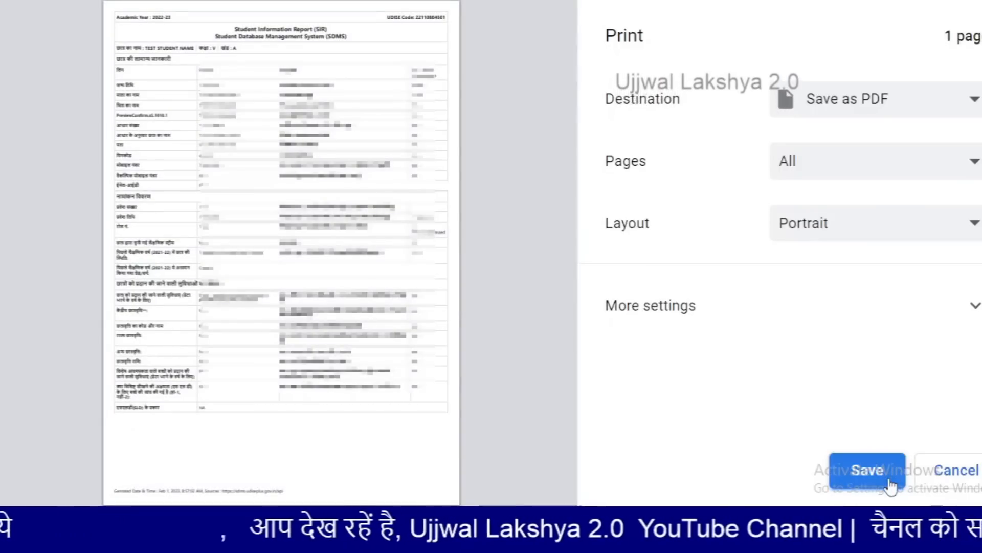
click(890, 485)
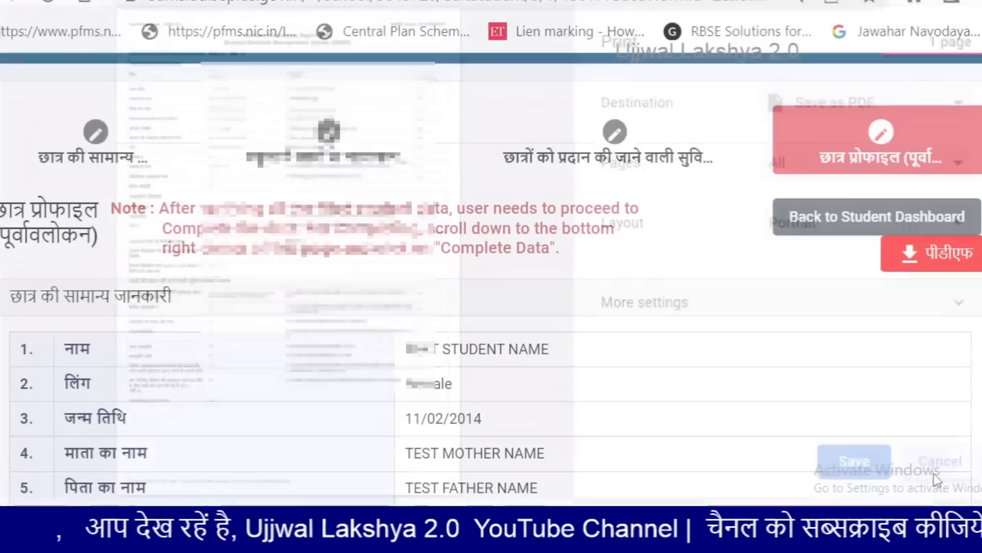
Use Complete Data on the profile preview, confirm it, and acknowledge the Data Completed message
scroll(772, 348, down, 10)
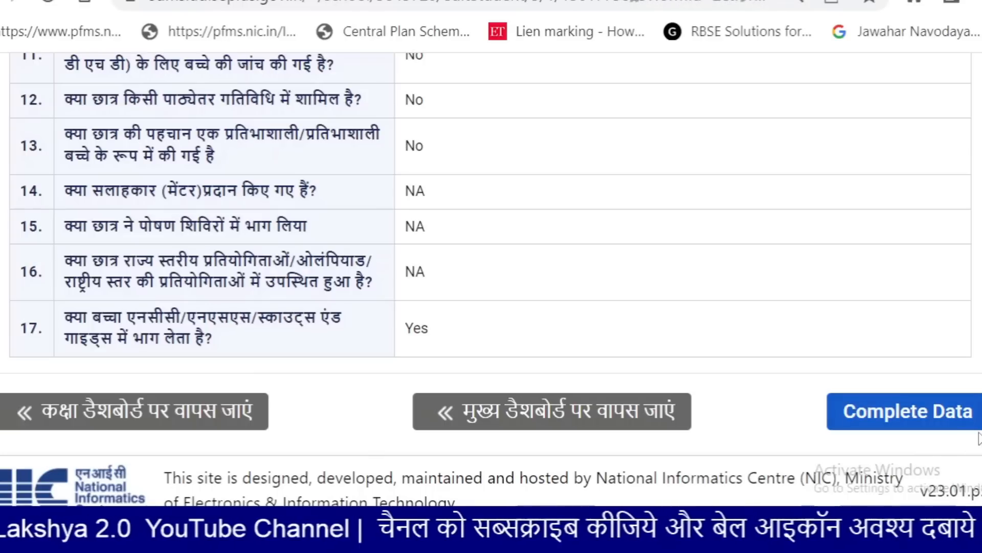
click(951, 423)
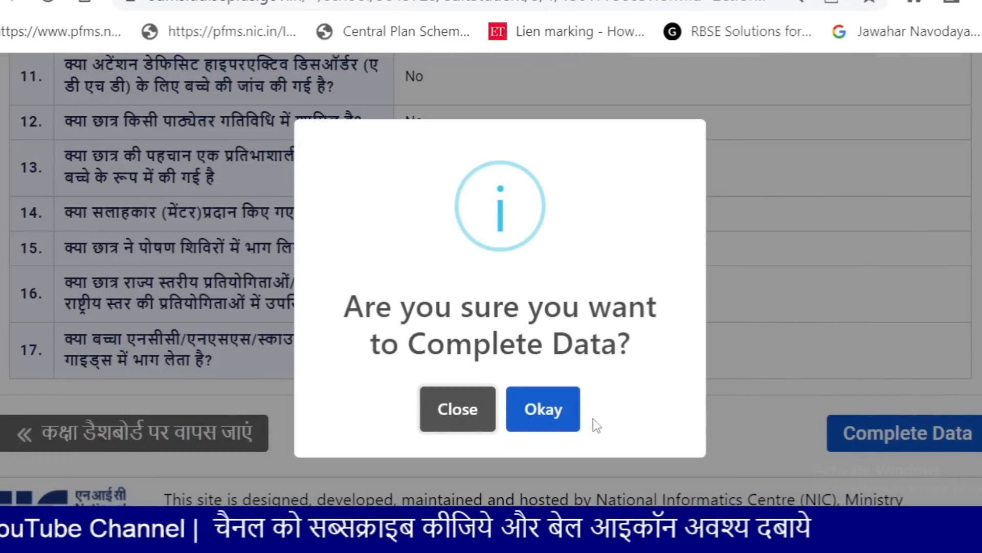
click(565, 417)
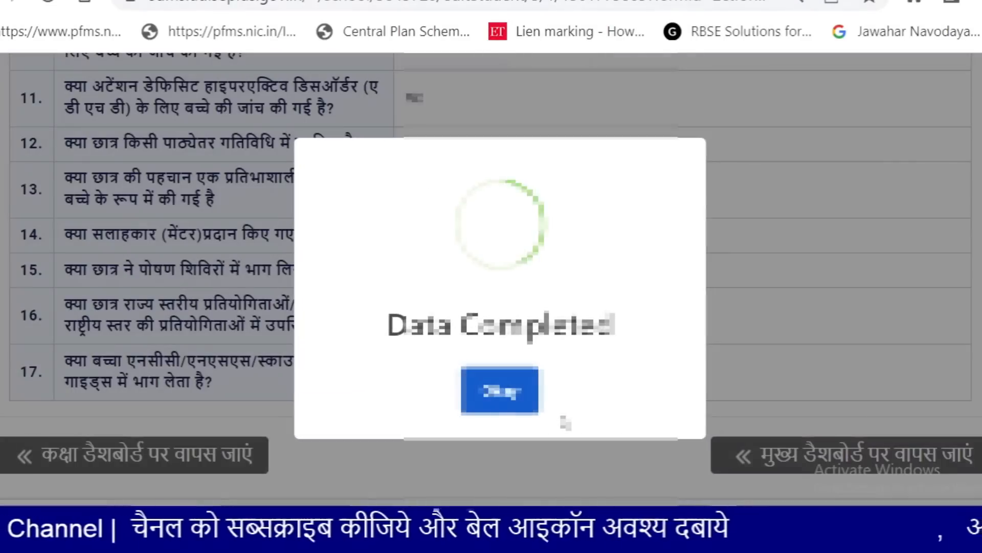
click(478, 403)
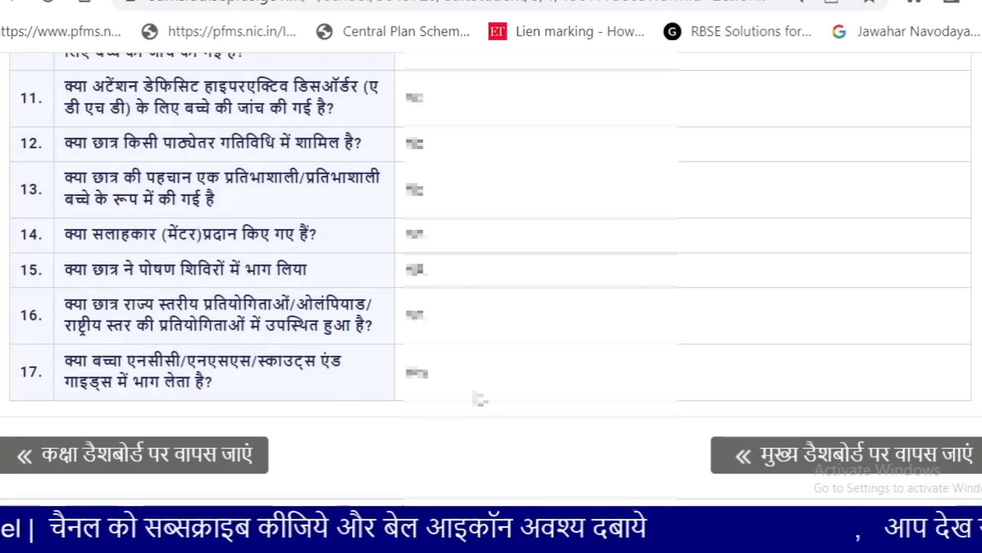
scroll(479, 398, up, 15)
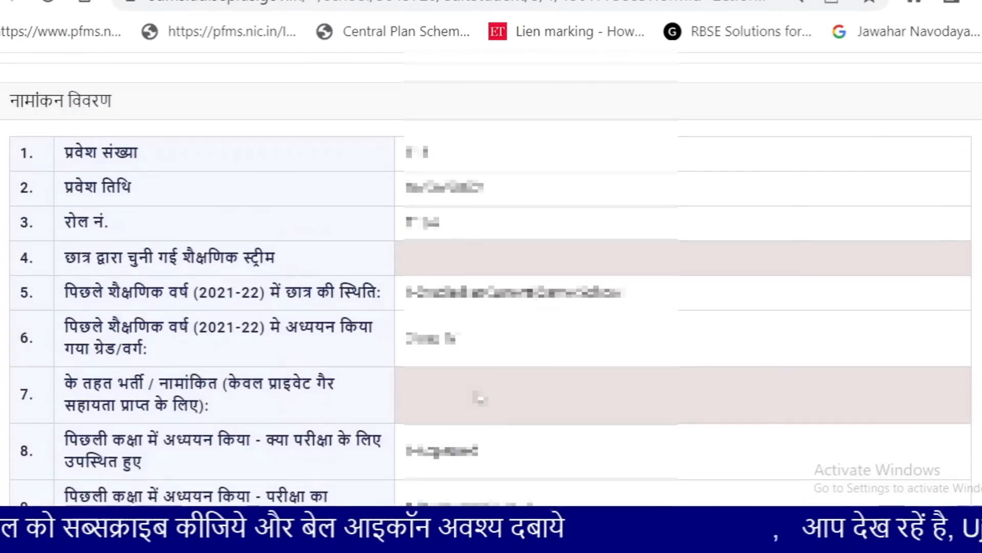
scroll(479, 397, up, 10)
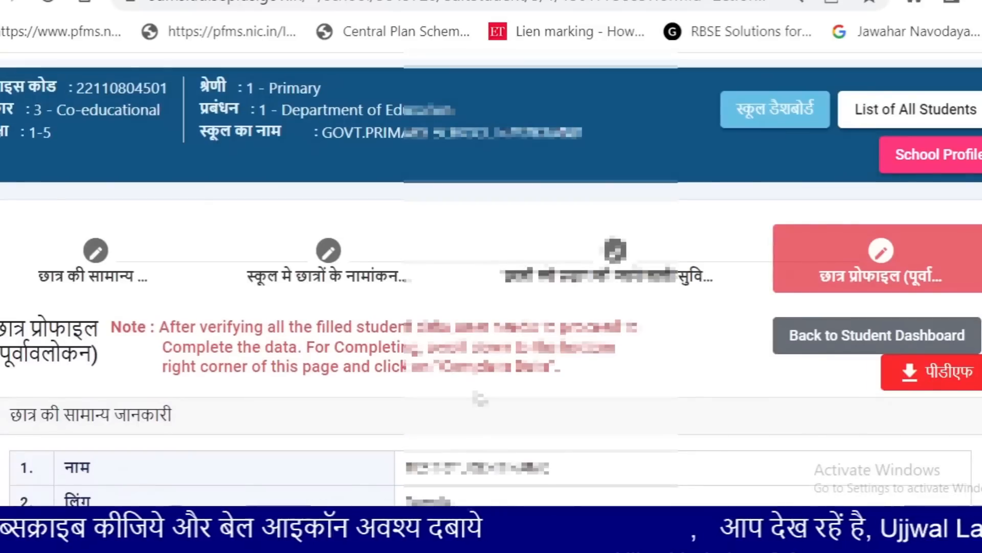
scroll(479, 397, up, 3)
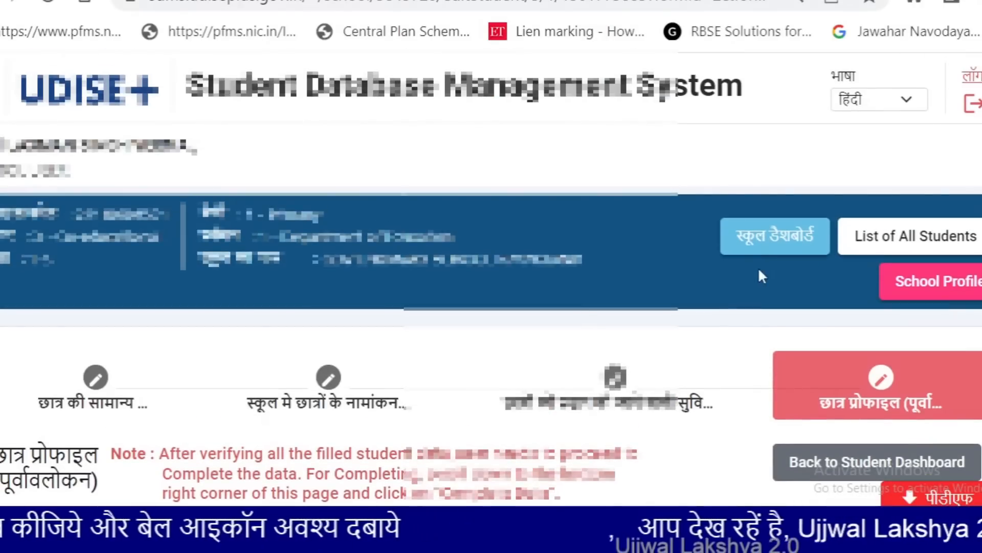
Return to the school dashboard and open the student list for class V section A
click(770, 259)
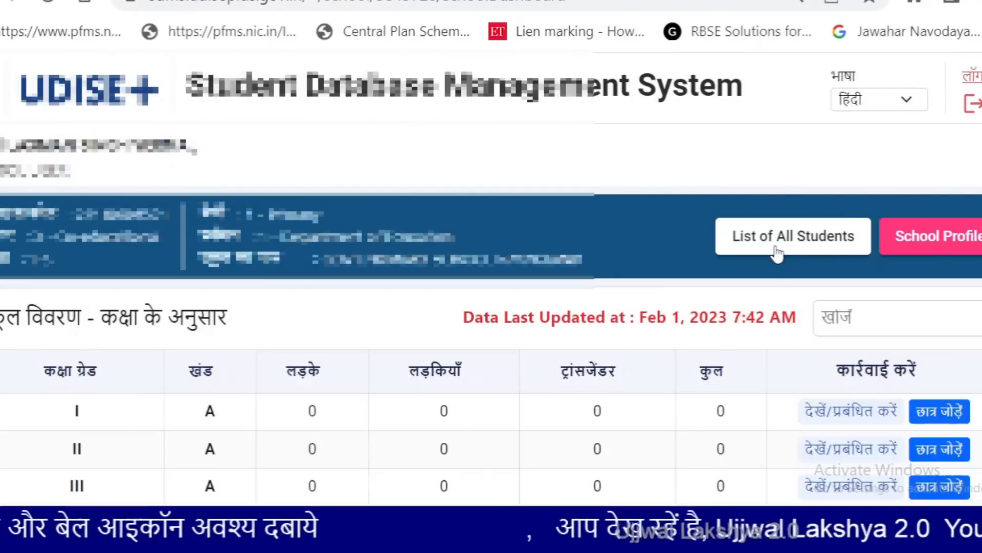
scroll(778, 252, down, 4)
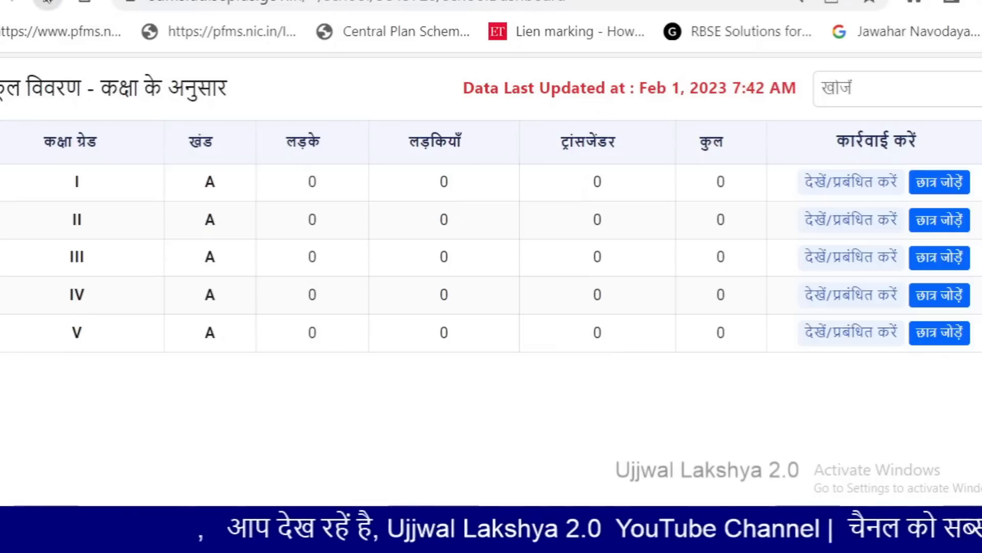
click(48, 1)
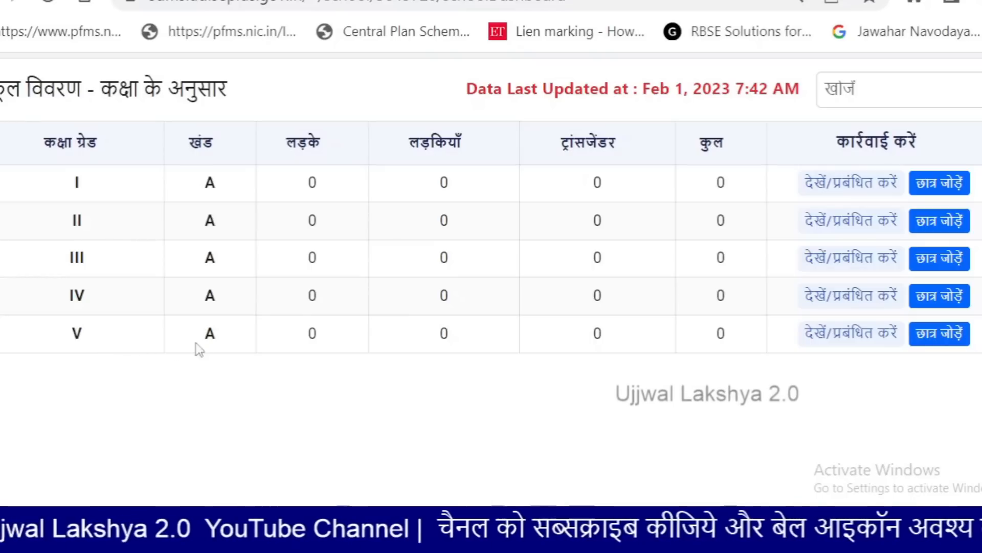
click(849, 347)
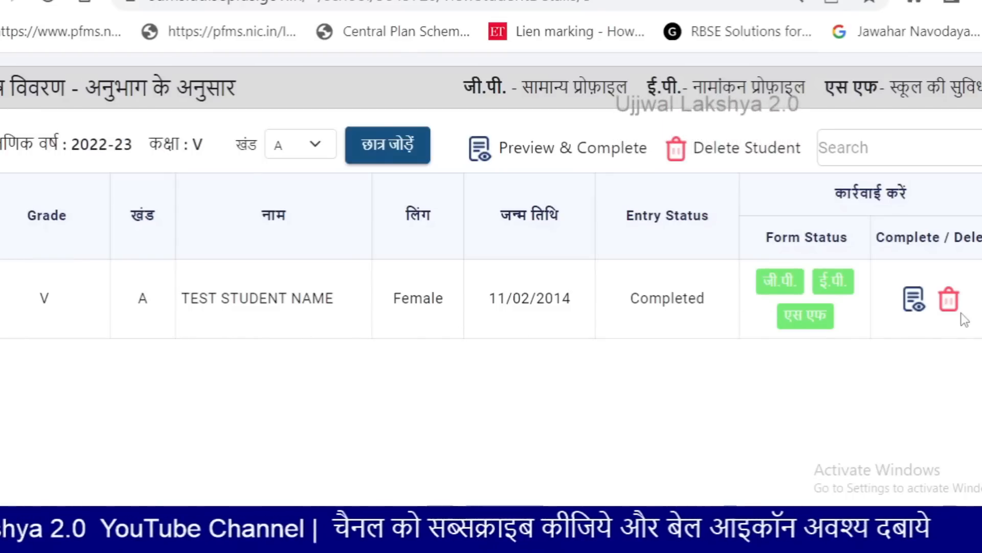
Delete the test student with reason Wrong Entry and a remark about practising, then confirm
click(949, 301)
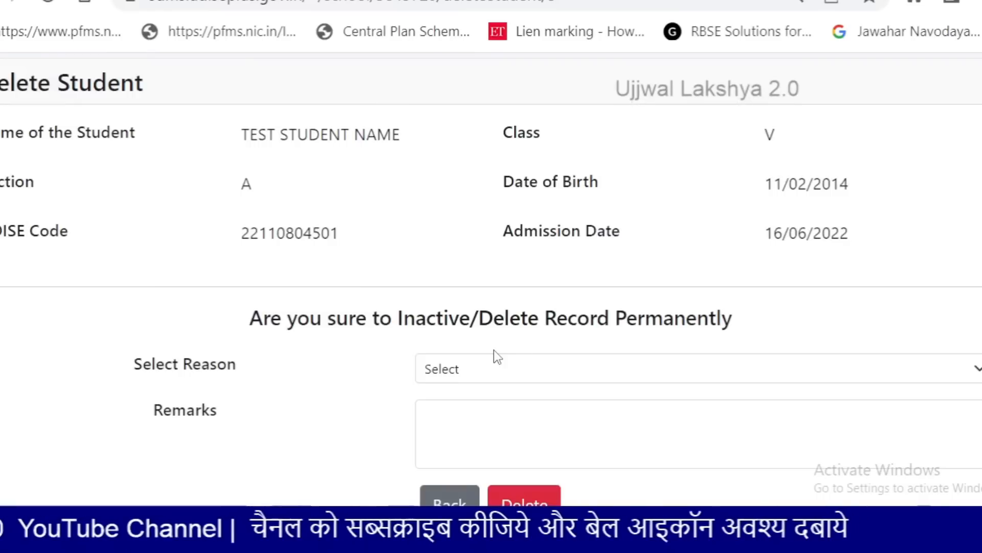
scroll(494, 353, down, 2)
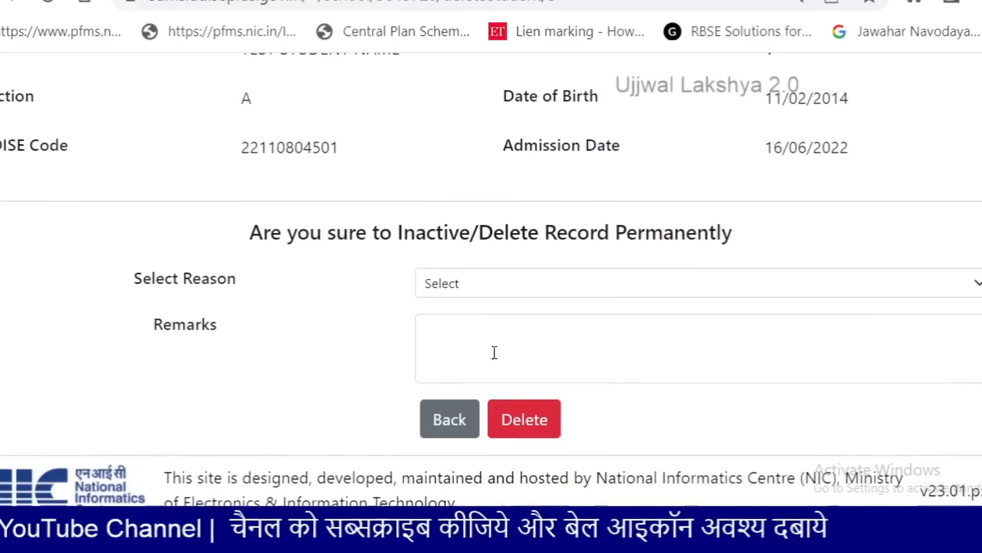
click(457, 289)
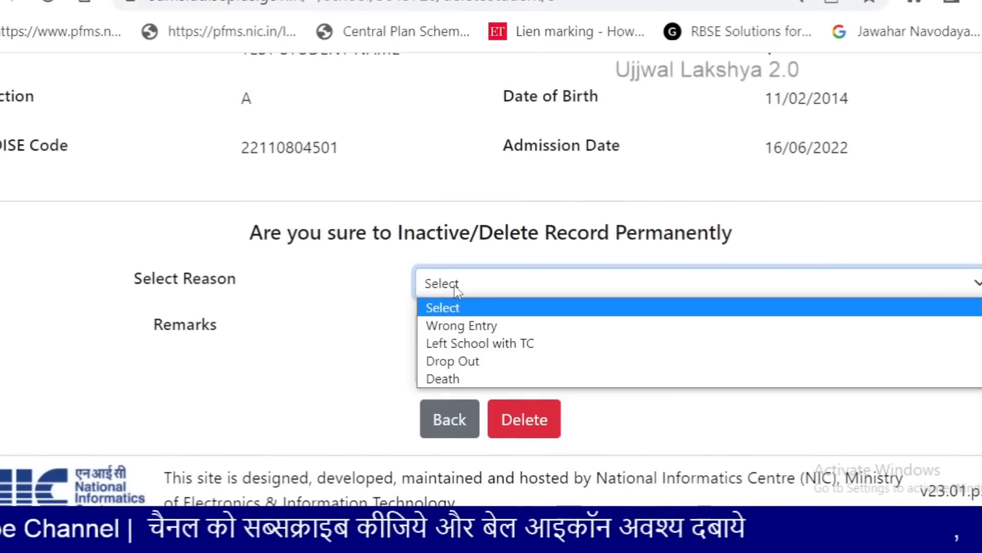
click(463, 327)
click(462, 326)
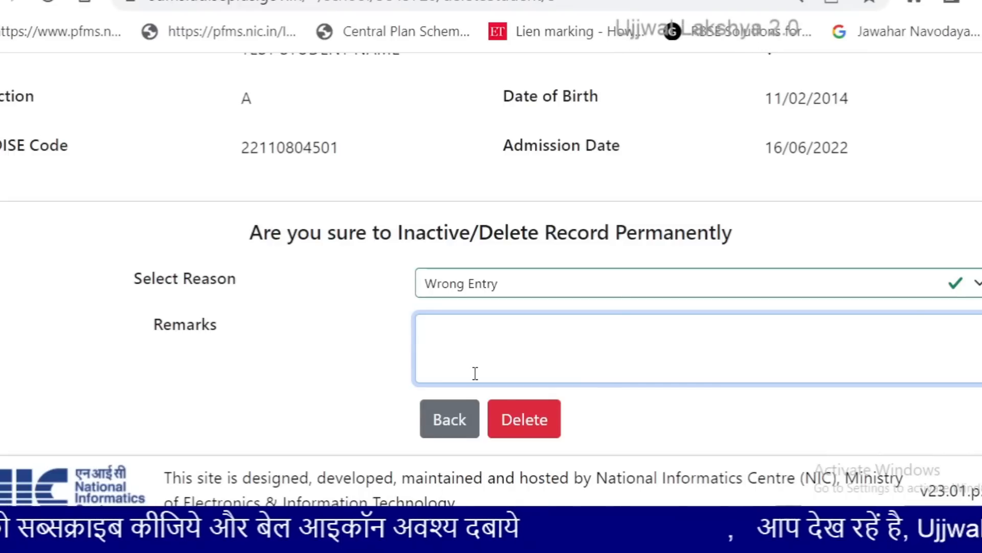
text(MAI)
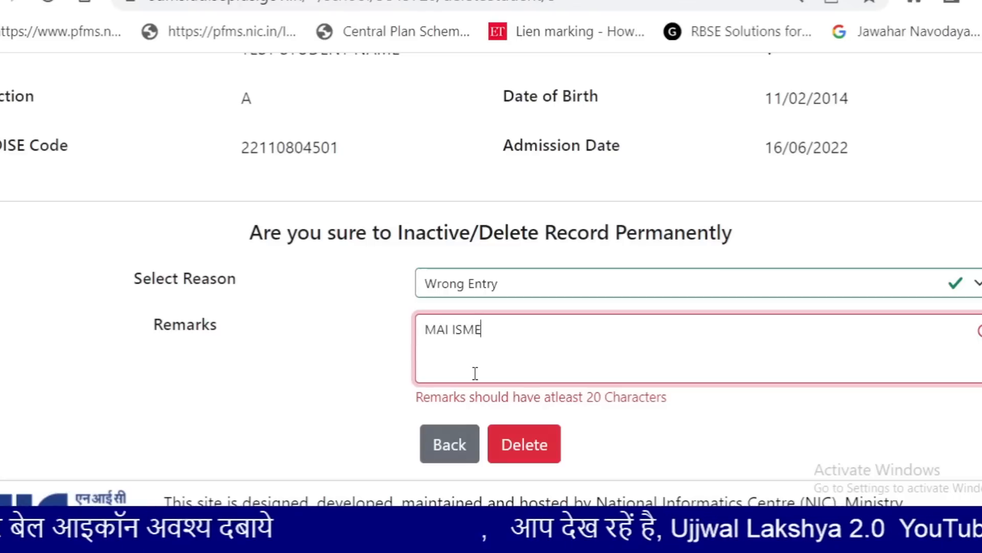
text(ISME PRACTICE KAR RAHA)
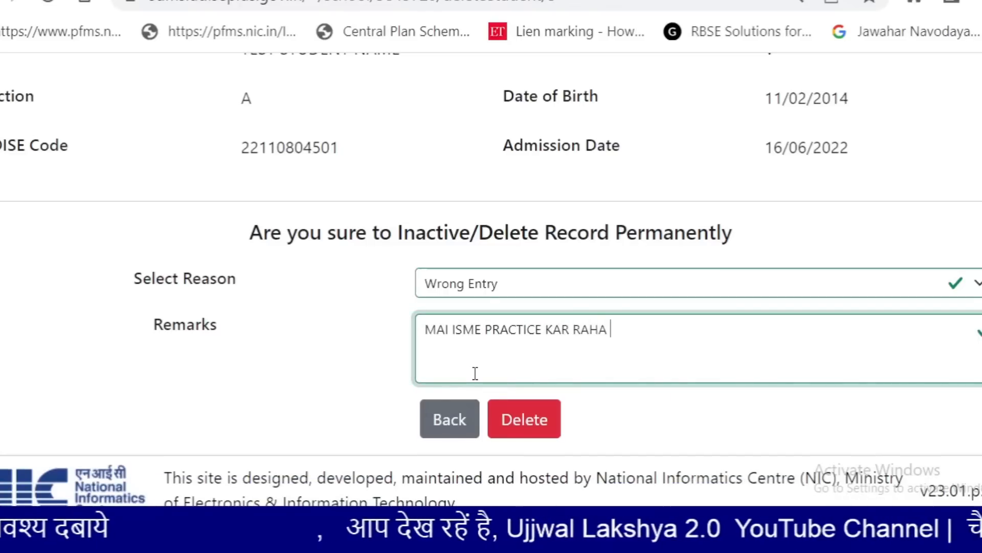
text( THA, TAKI SAHI DATA BHAR SAKU)
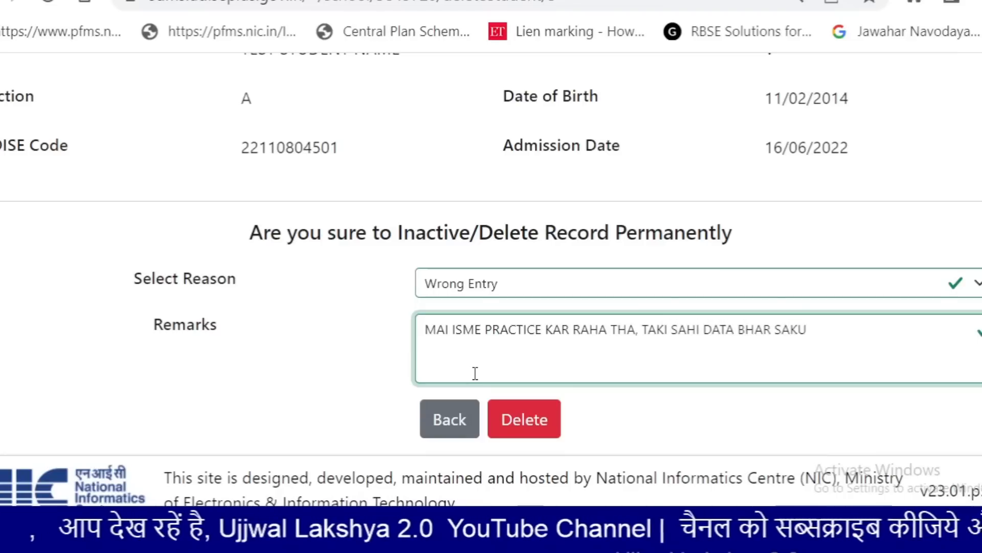
key(Tab)
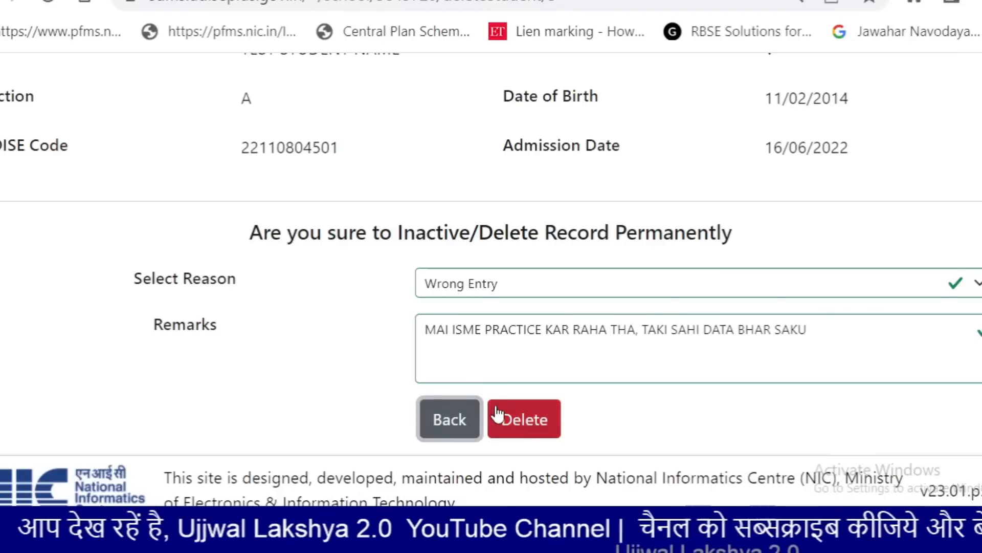
click(525, 434)
click(527, 415)
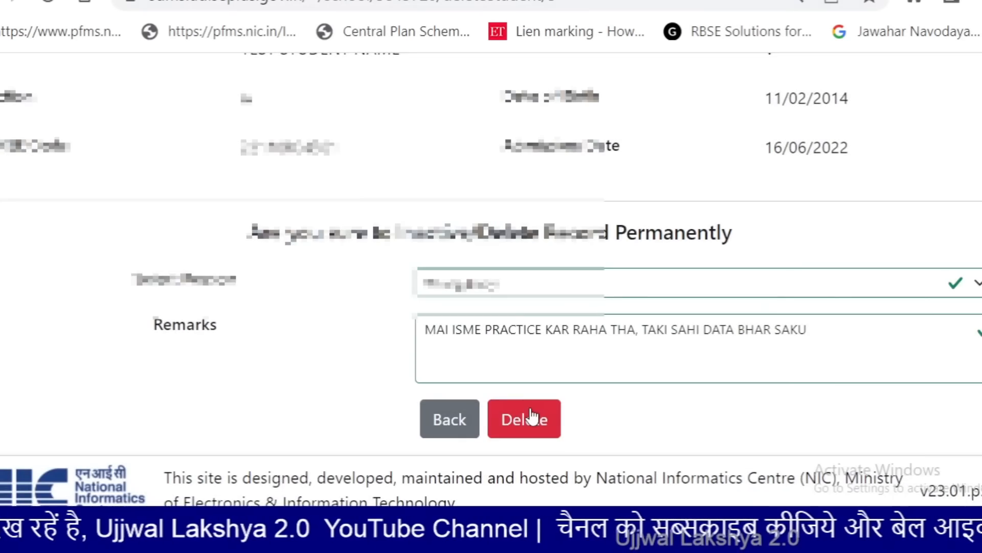
click(481, 415)
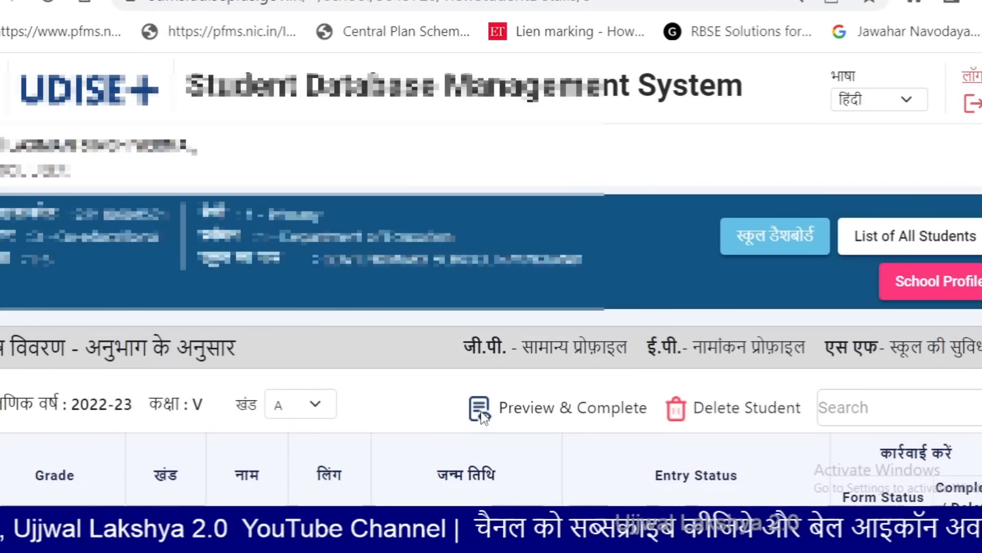
Scroll down and back up through the blank Student Data Capture Format table
scroll(483, 417, down, 5)
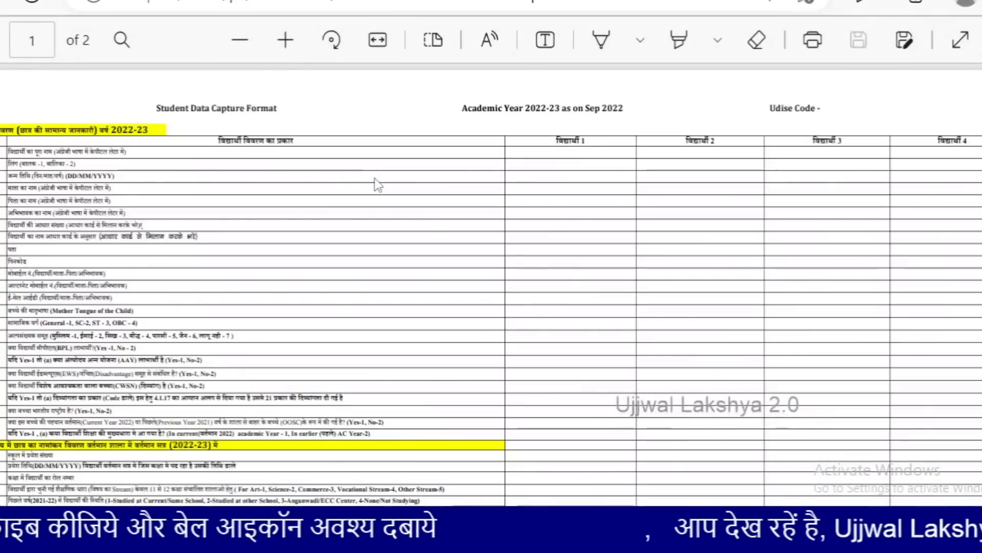
scroll(374, 178, down, 2)
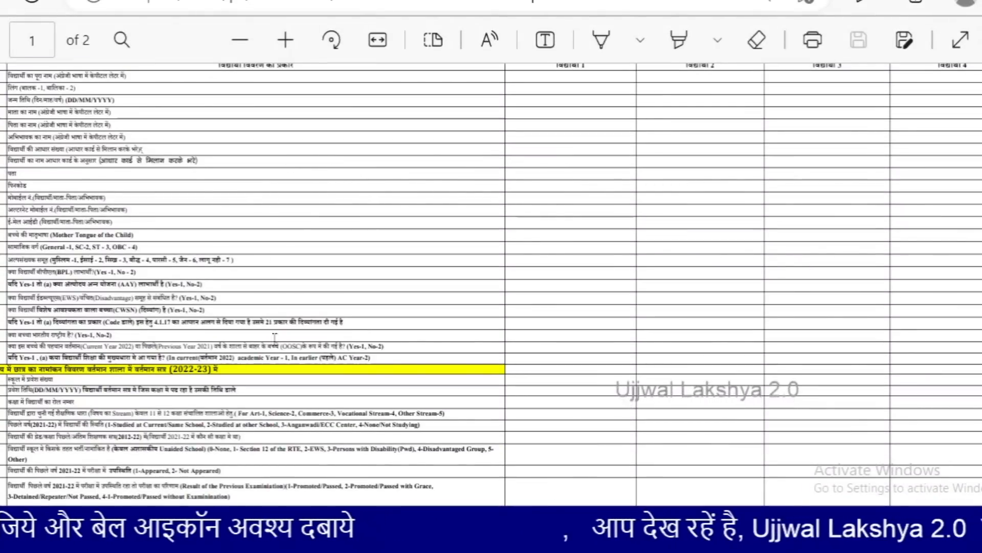
scroll(335, 162, down, 5)
scroll(230, 257, up, 3)
scroll(231, 257, up, 4)
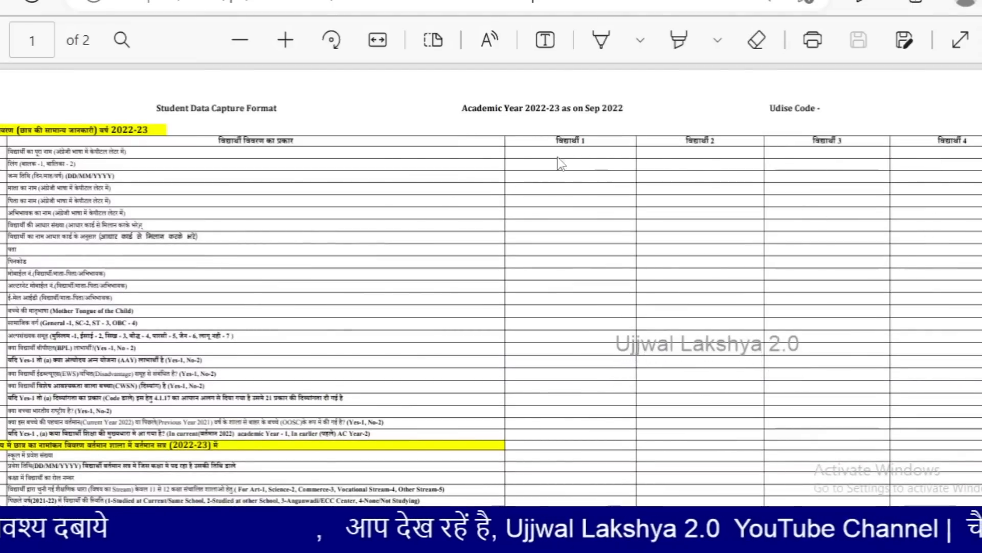
scroll(360, 156, down, 8)
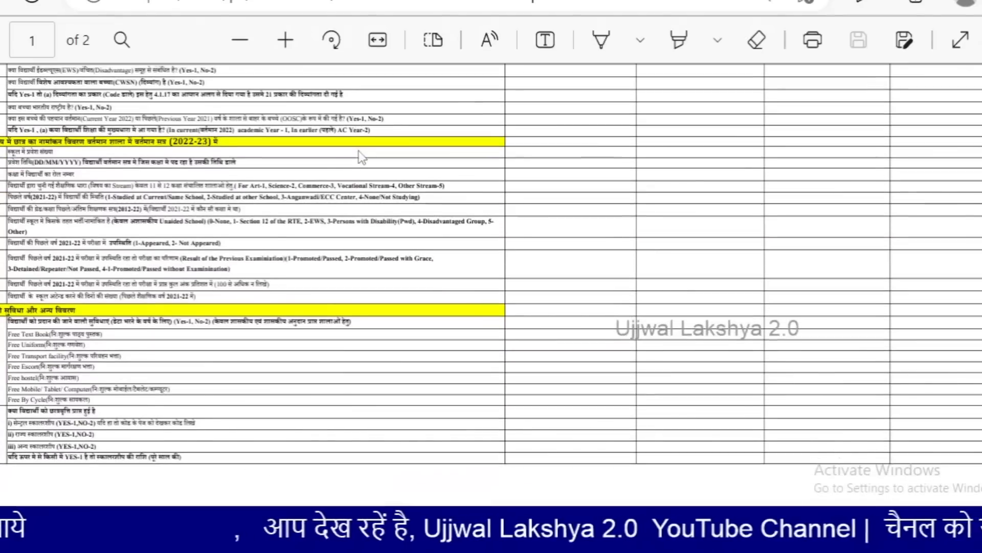
scroll(596, 229, up, 8)
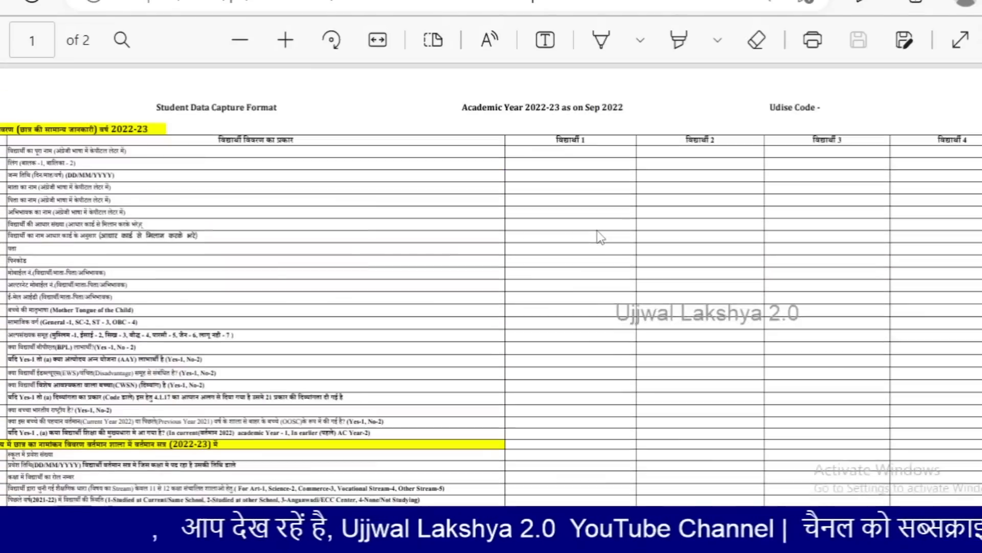